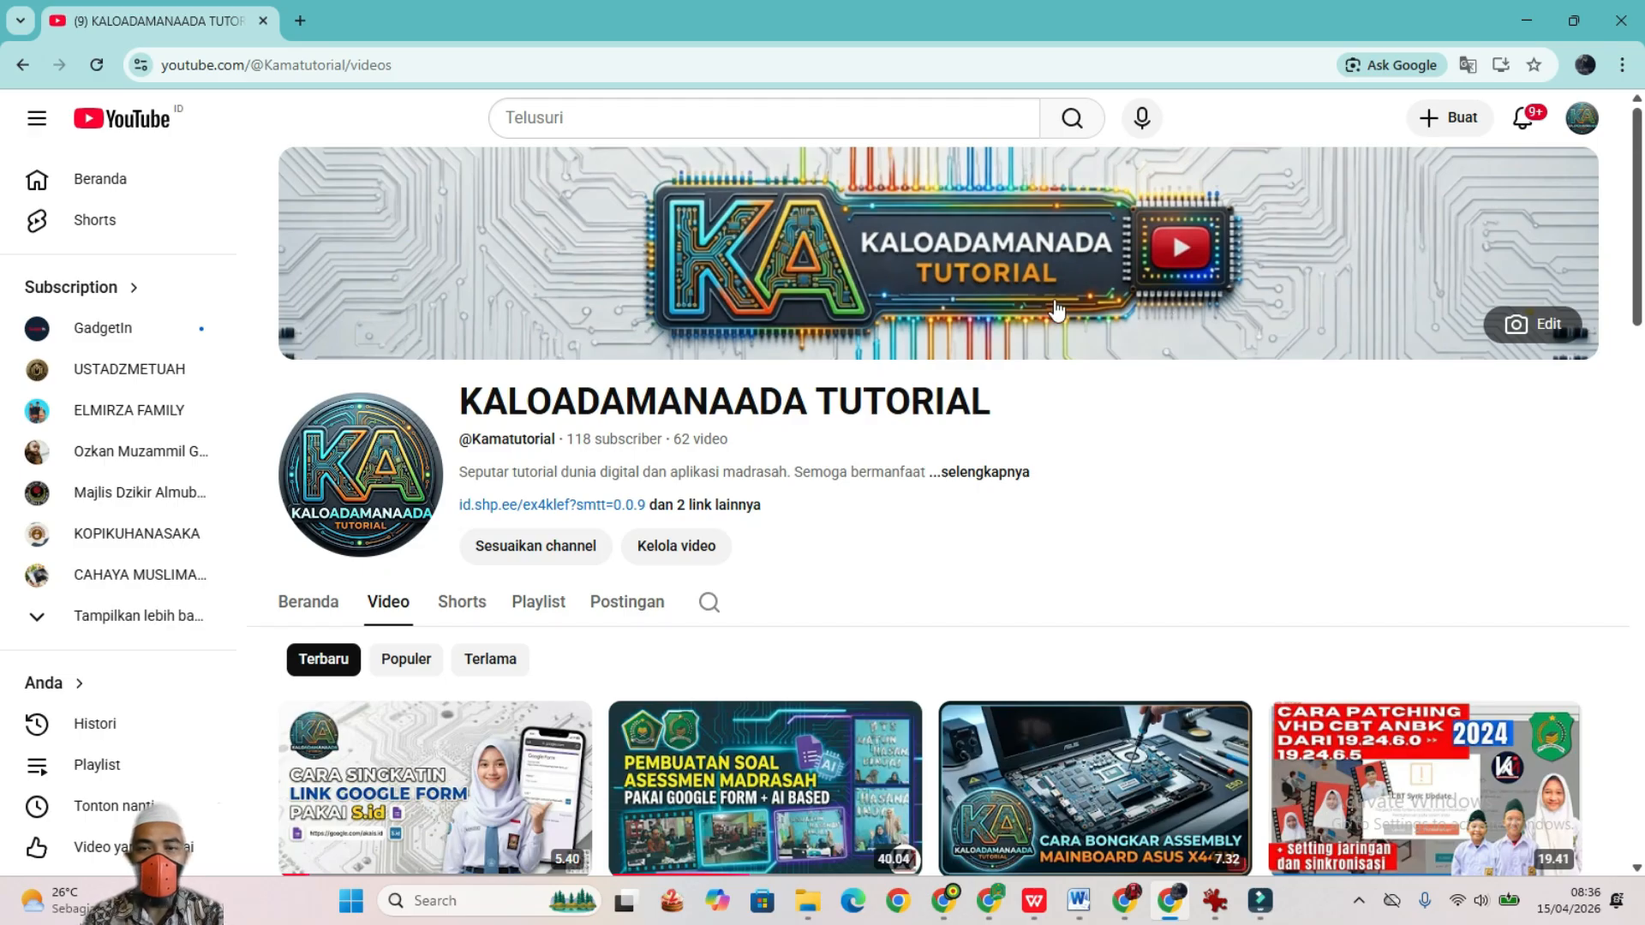
Step: Look over the YouTube channel's video list and view the Pembuatan Soal Asessmen Madrasah thumbnail image in IrfanView
scroll(813, 788, down, 2)
scroll(1048, 818, up, 2)
click(1215, 900)
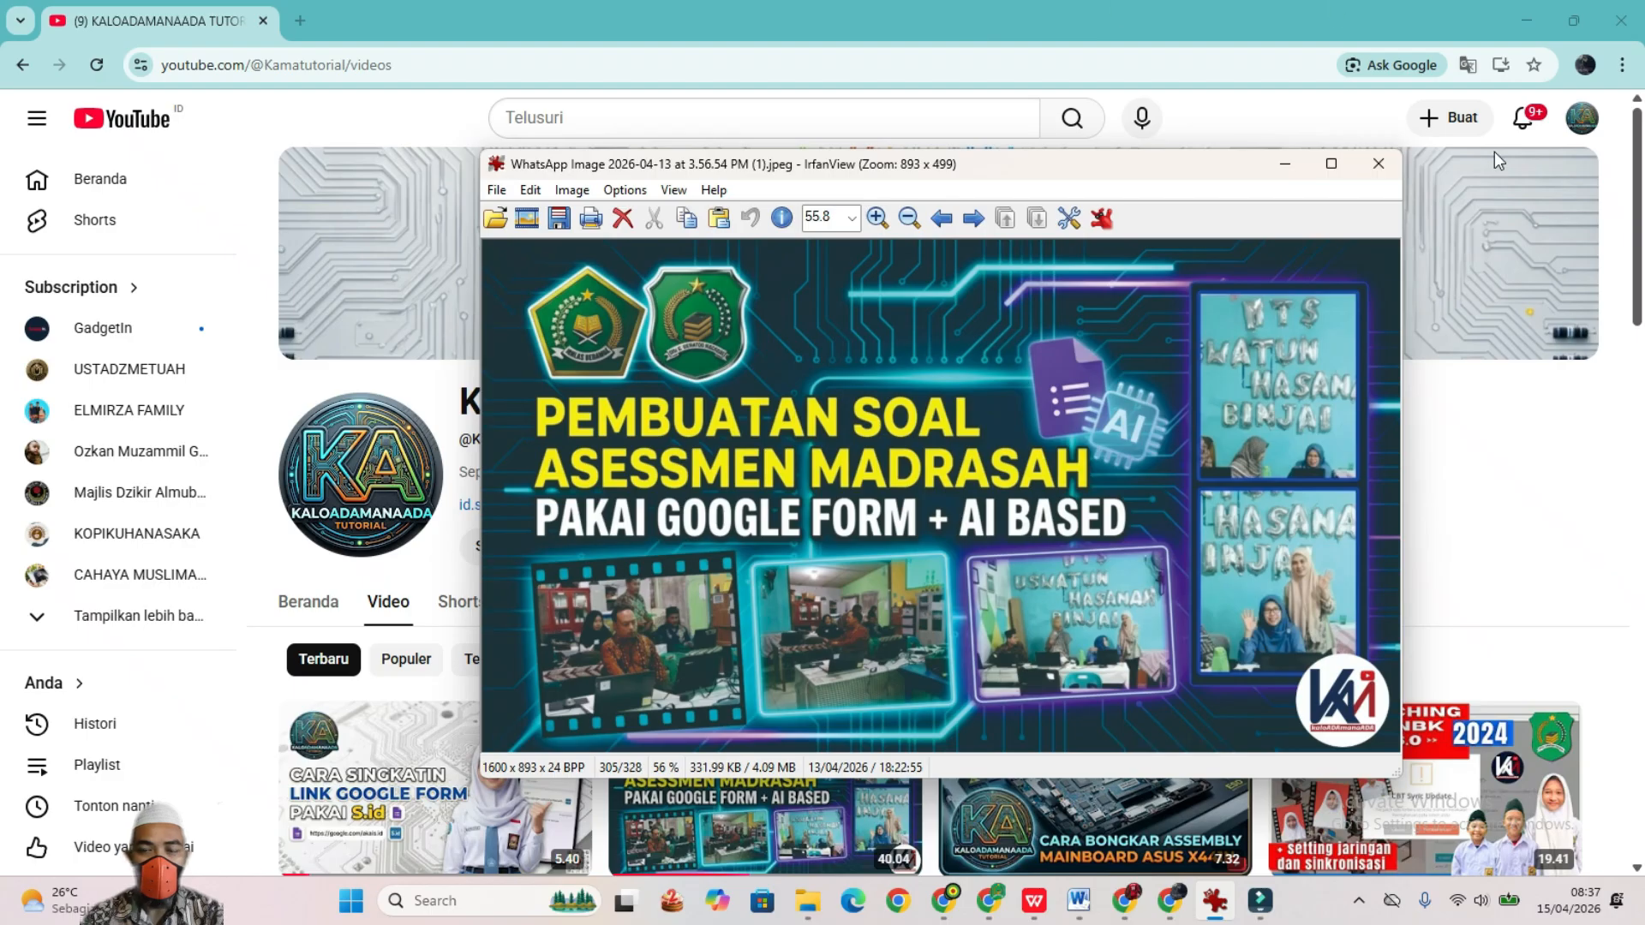
Step: Switch to Google Drive in Chrome and open the SIMULASI folder inside FORM UM Genap 2526 from Drive Saya
click(989, 910)
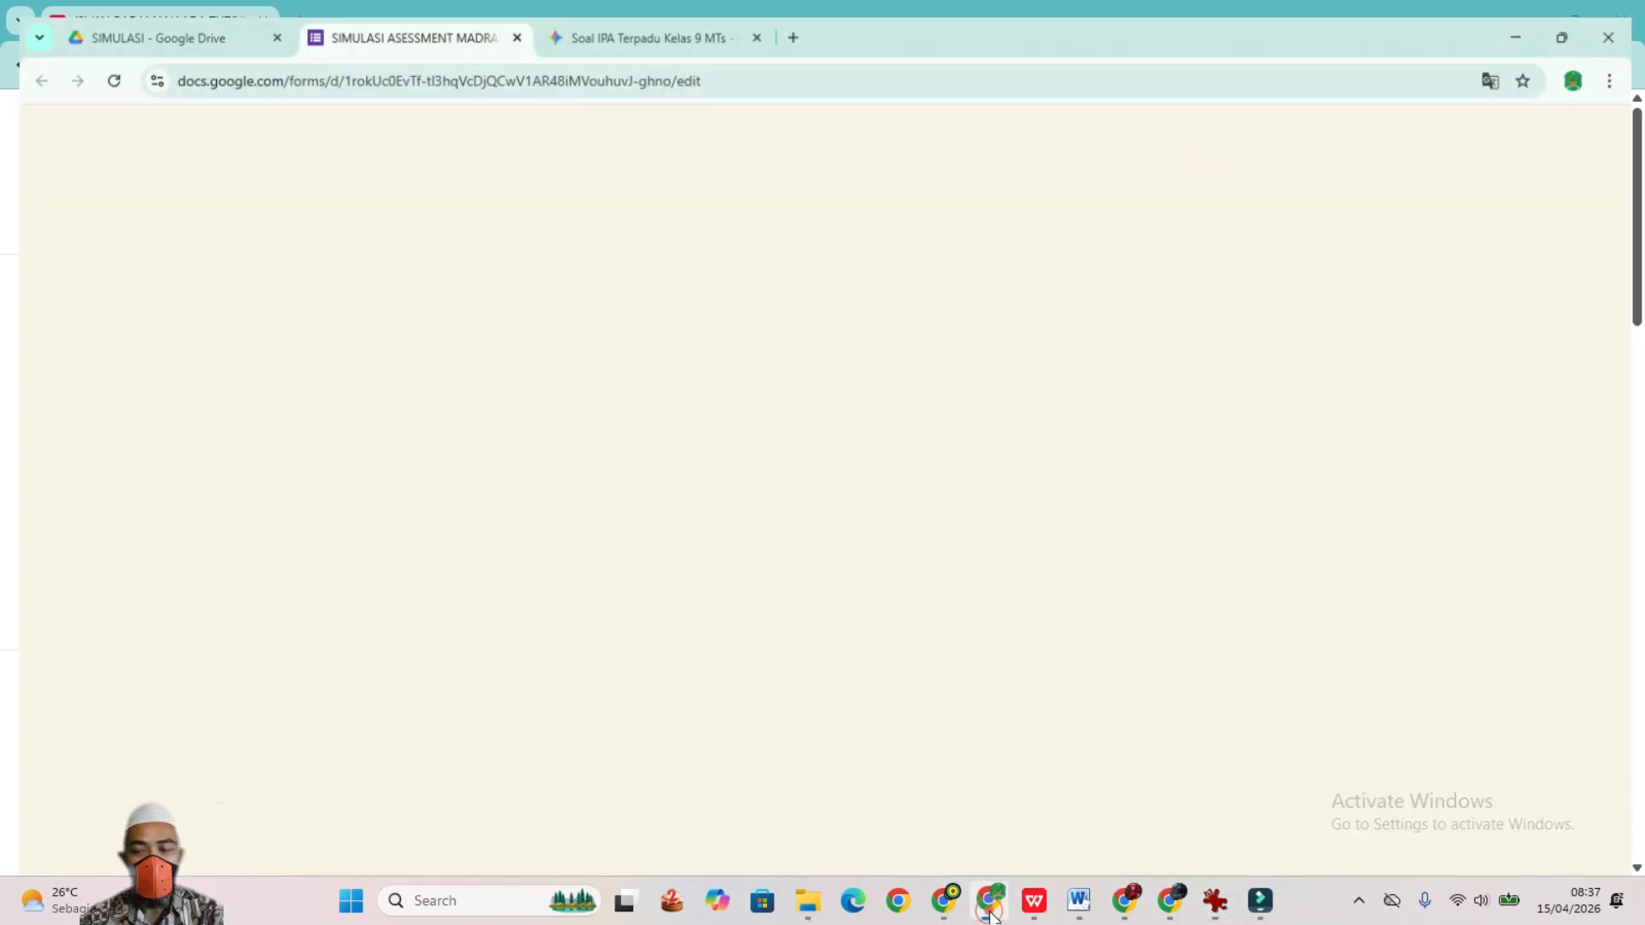
click(152, 21)
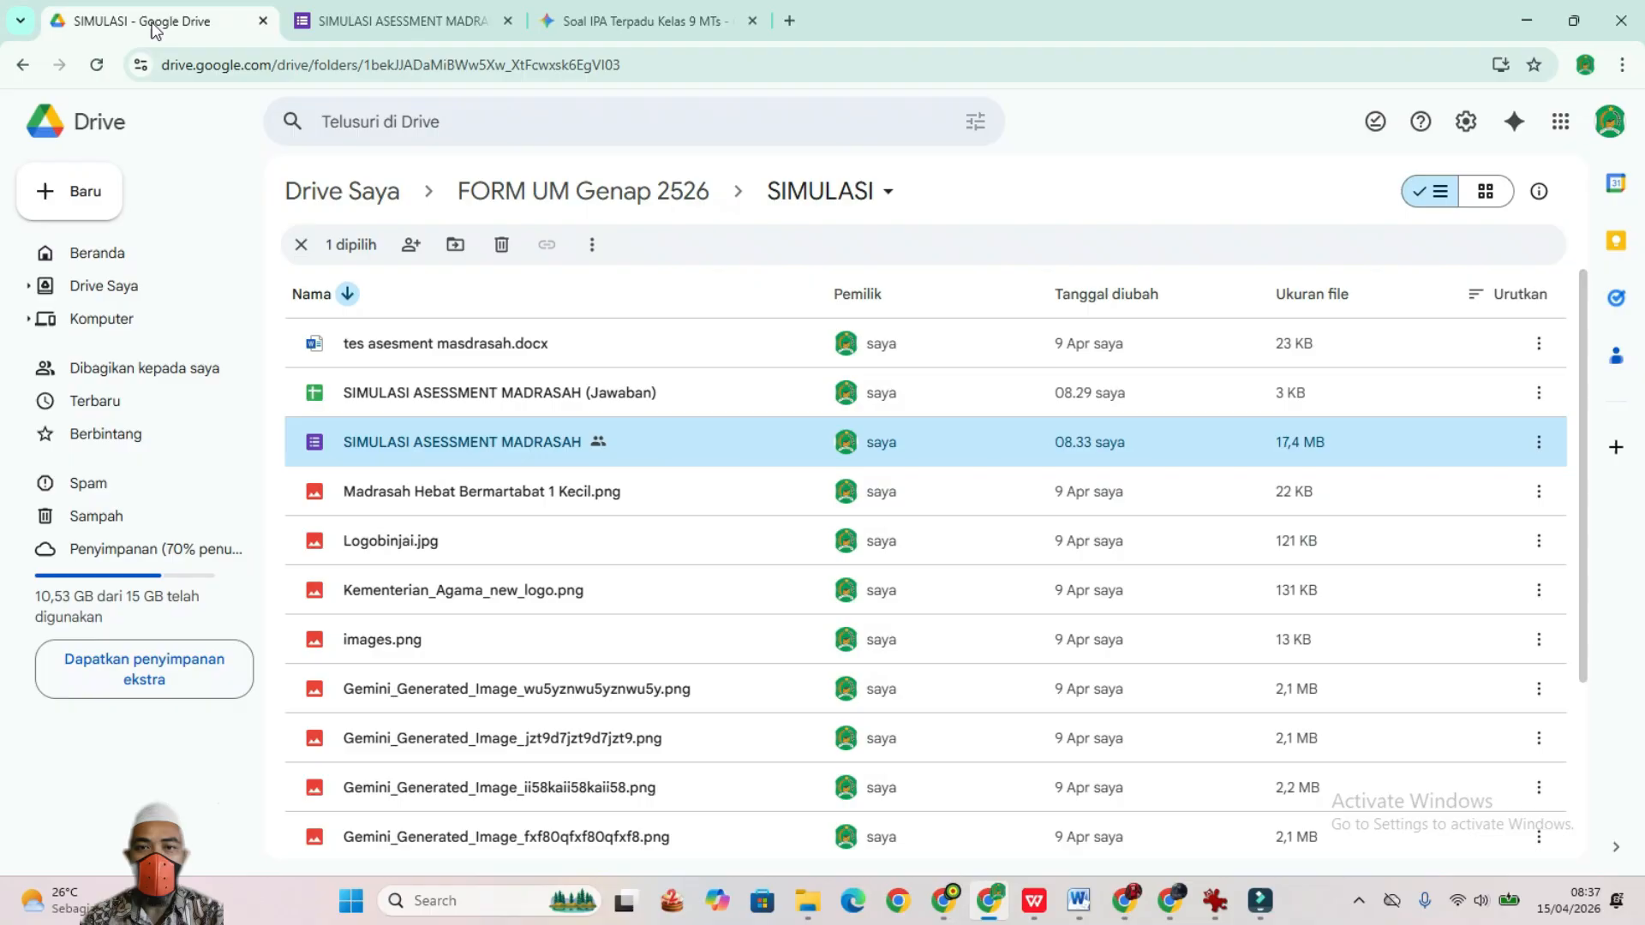
click(1561, 125)
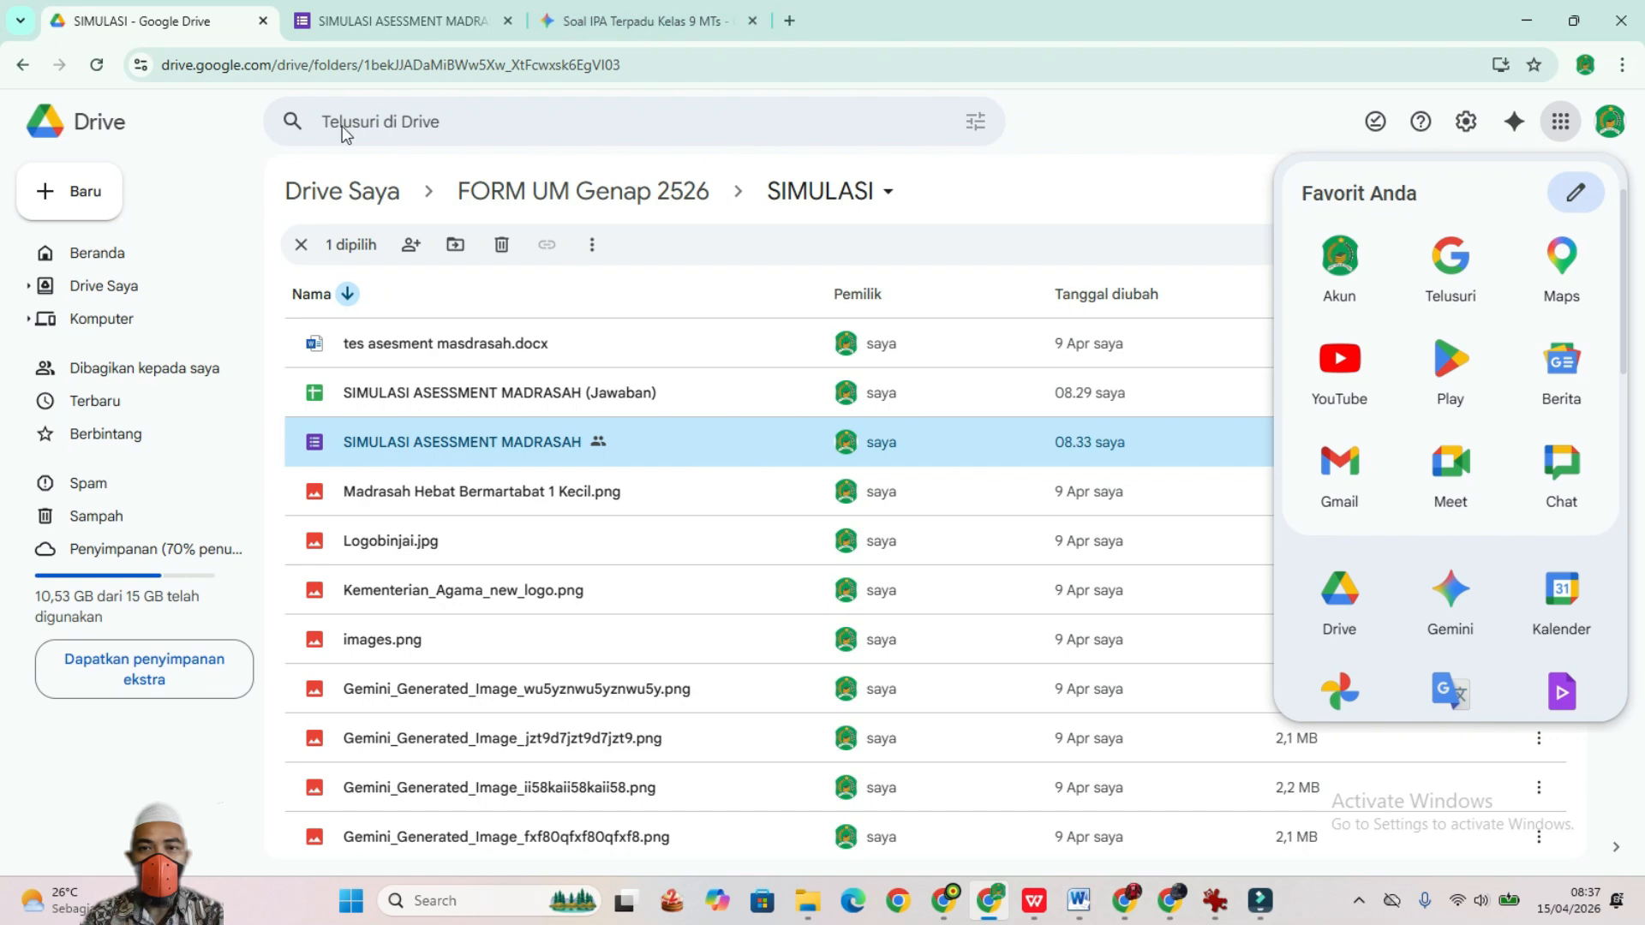
click(142, 289)
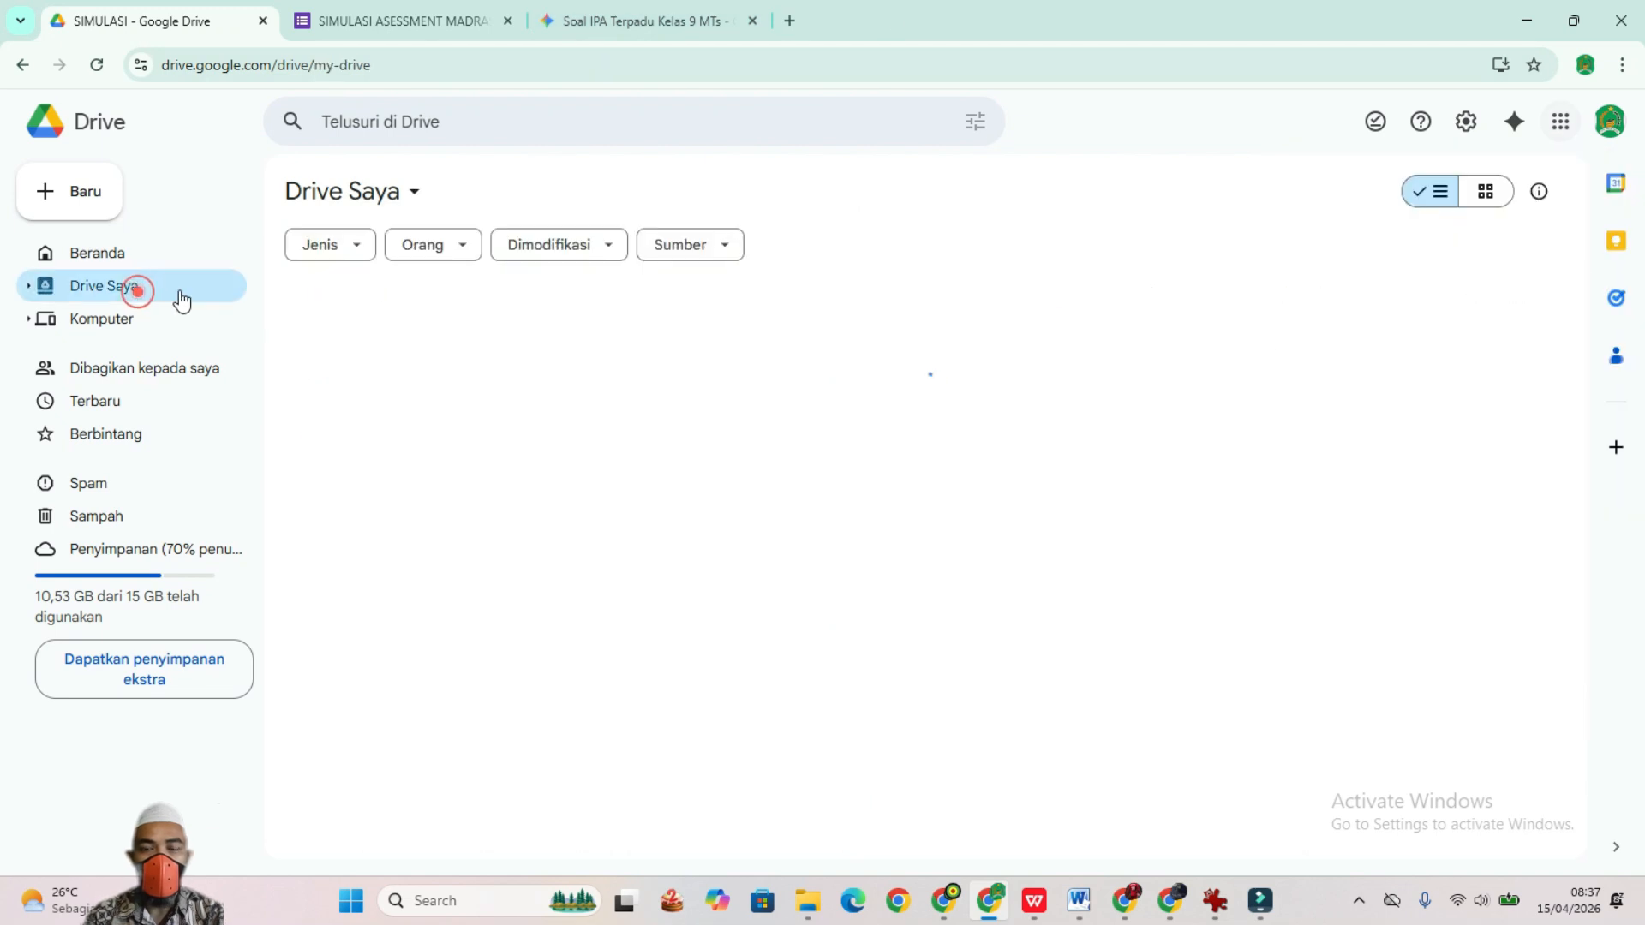
double_click(455, 640)
double_click(425, 351)
Step: Compare Soal 1 in the form's SOAL IPA TERPADU section with the illustrated question generated in Gemini
click(373, 24)
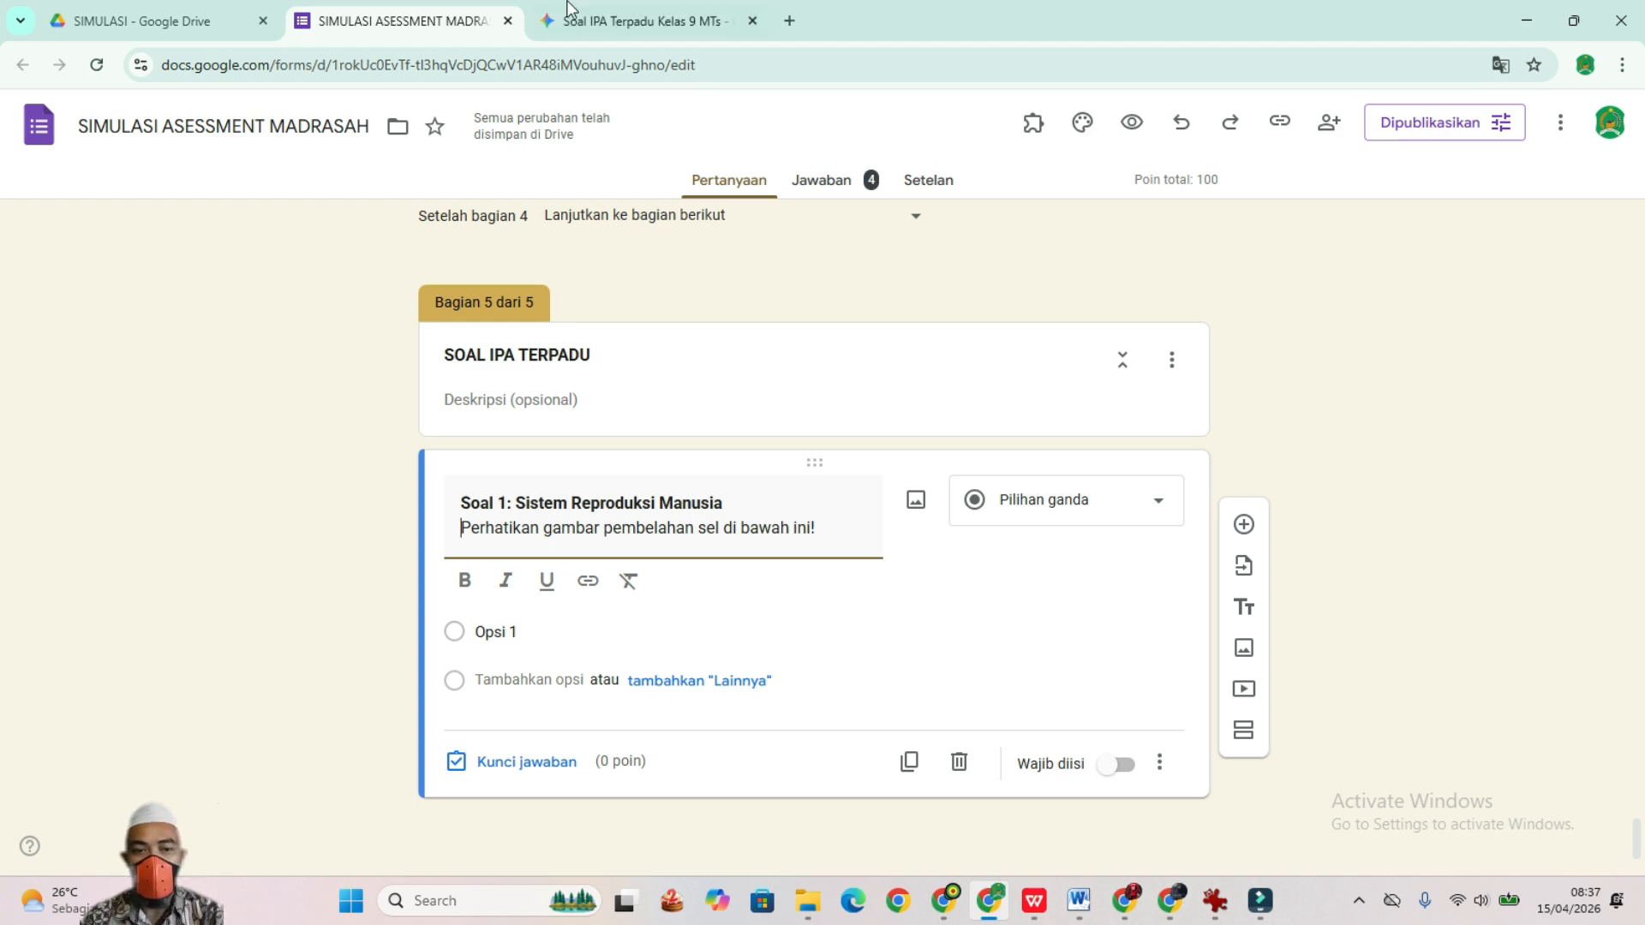
click(627, 24)
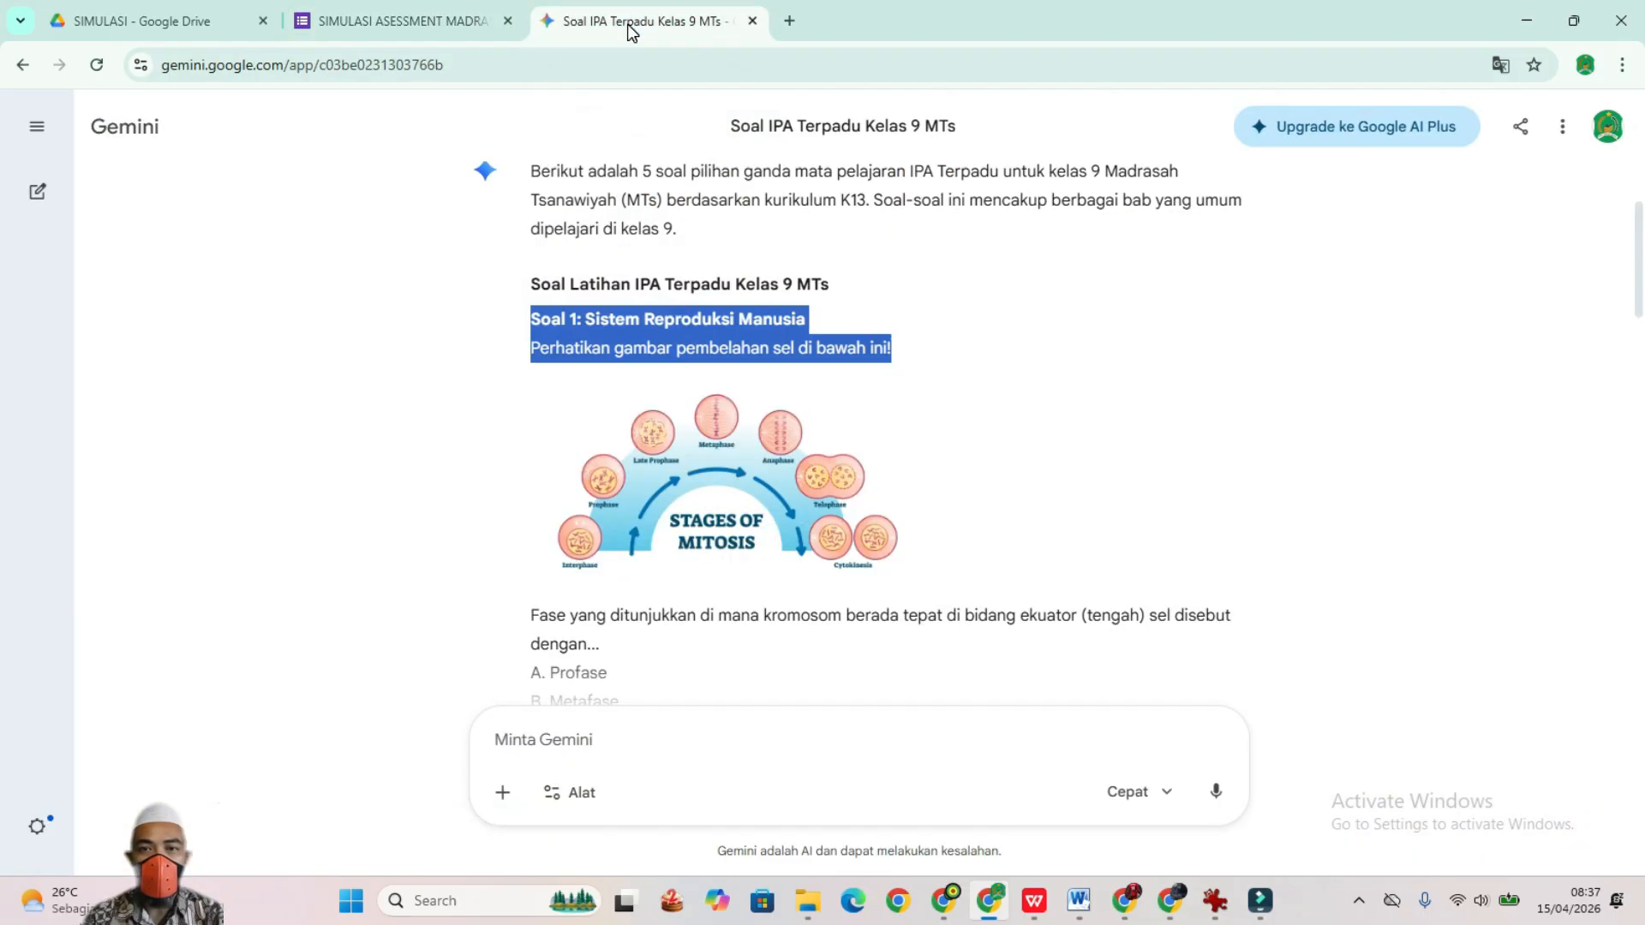
double_click(378, 285)
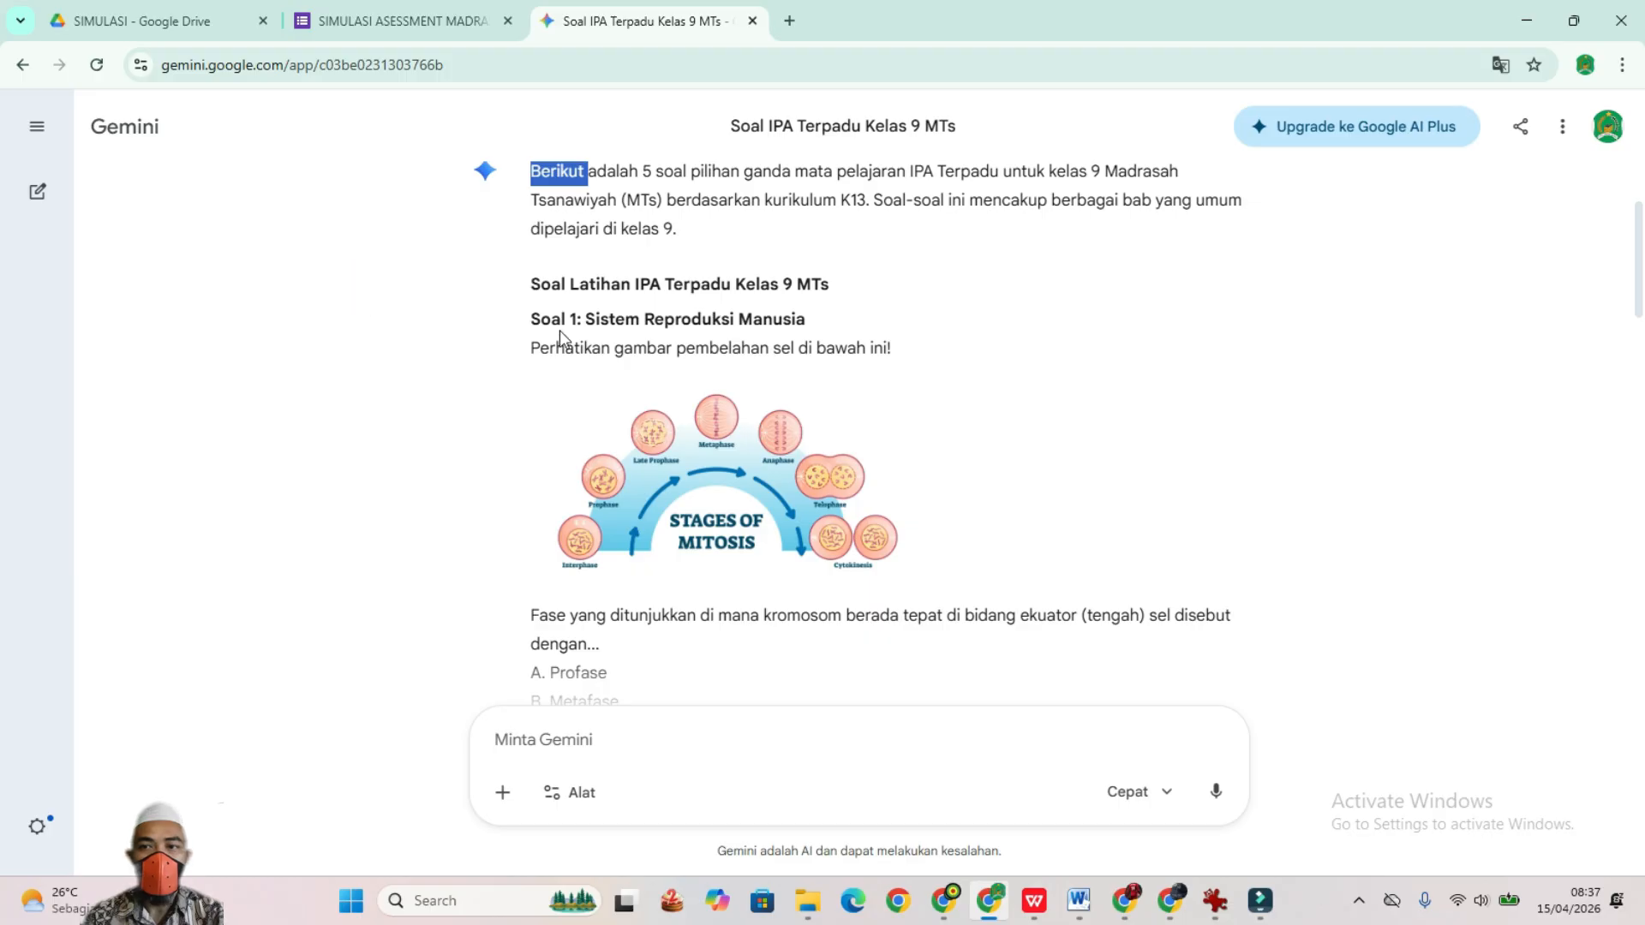
scroll(675, 265, up, 1)
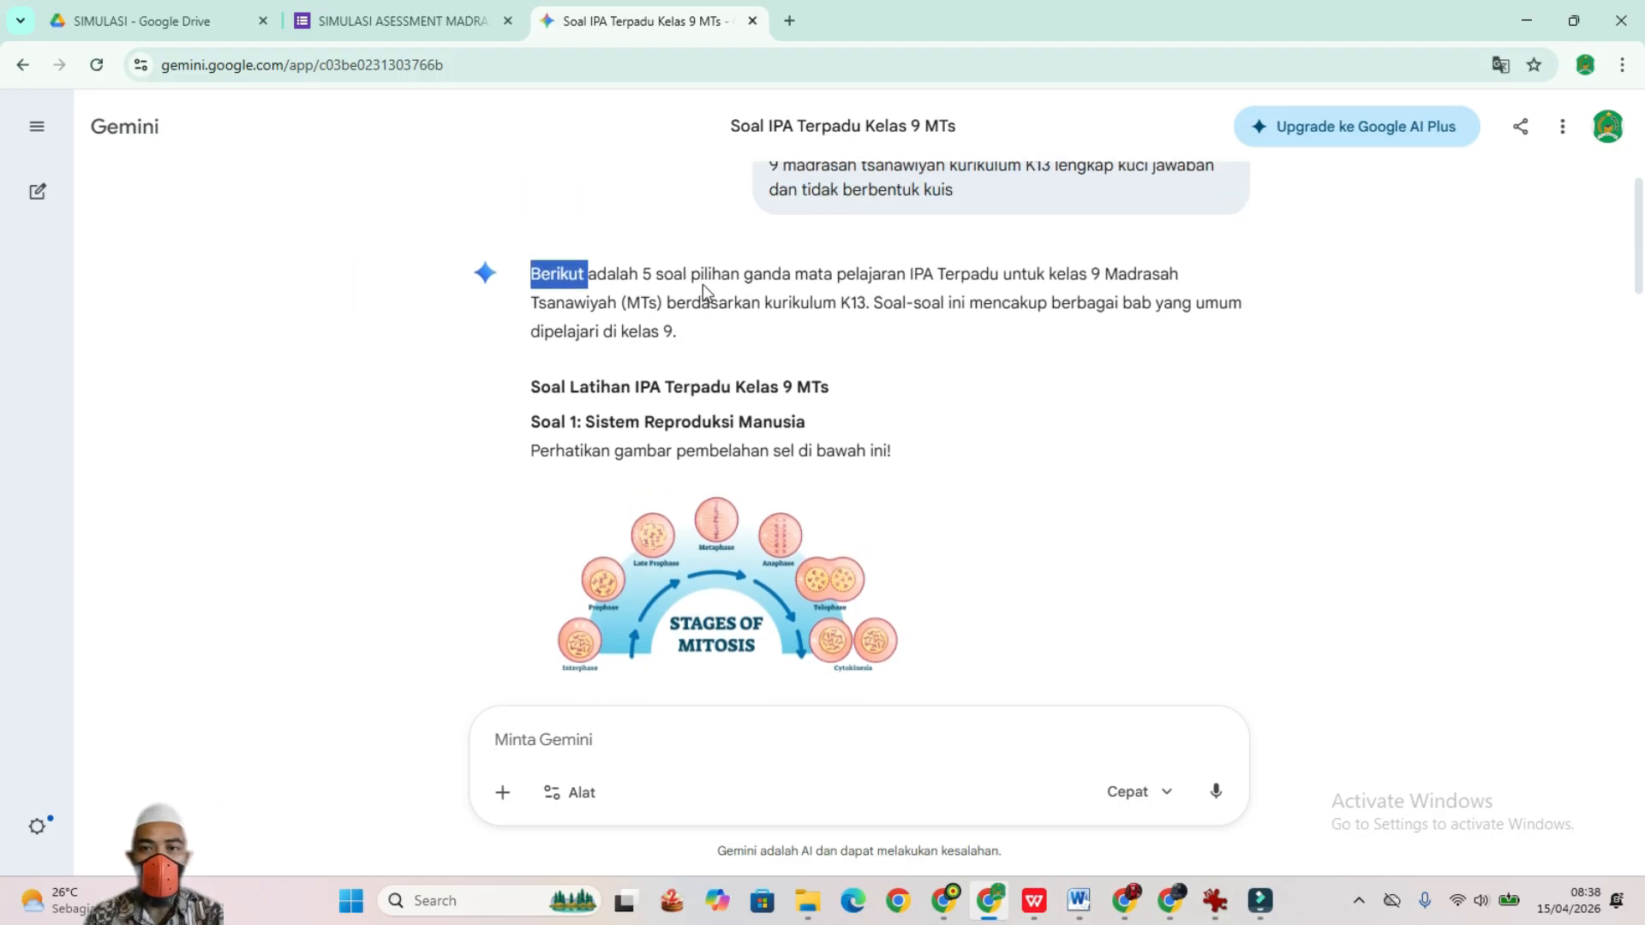
scroll(728, 291, down, 2)
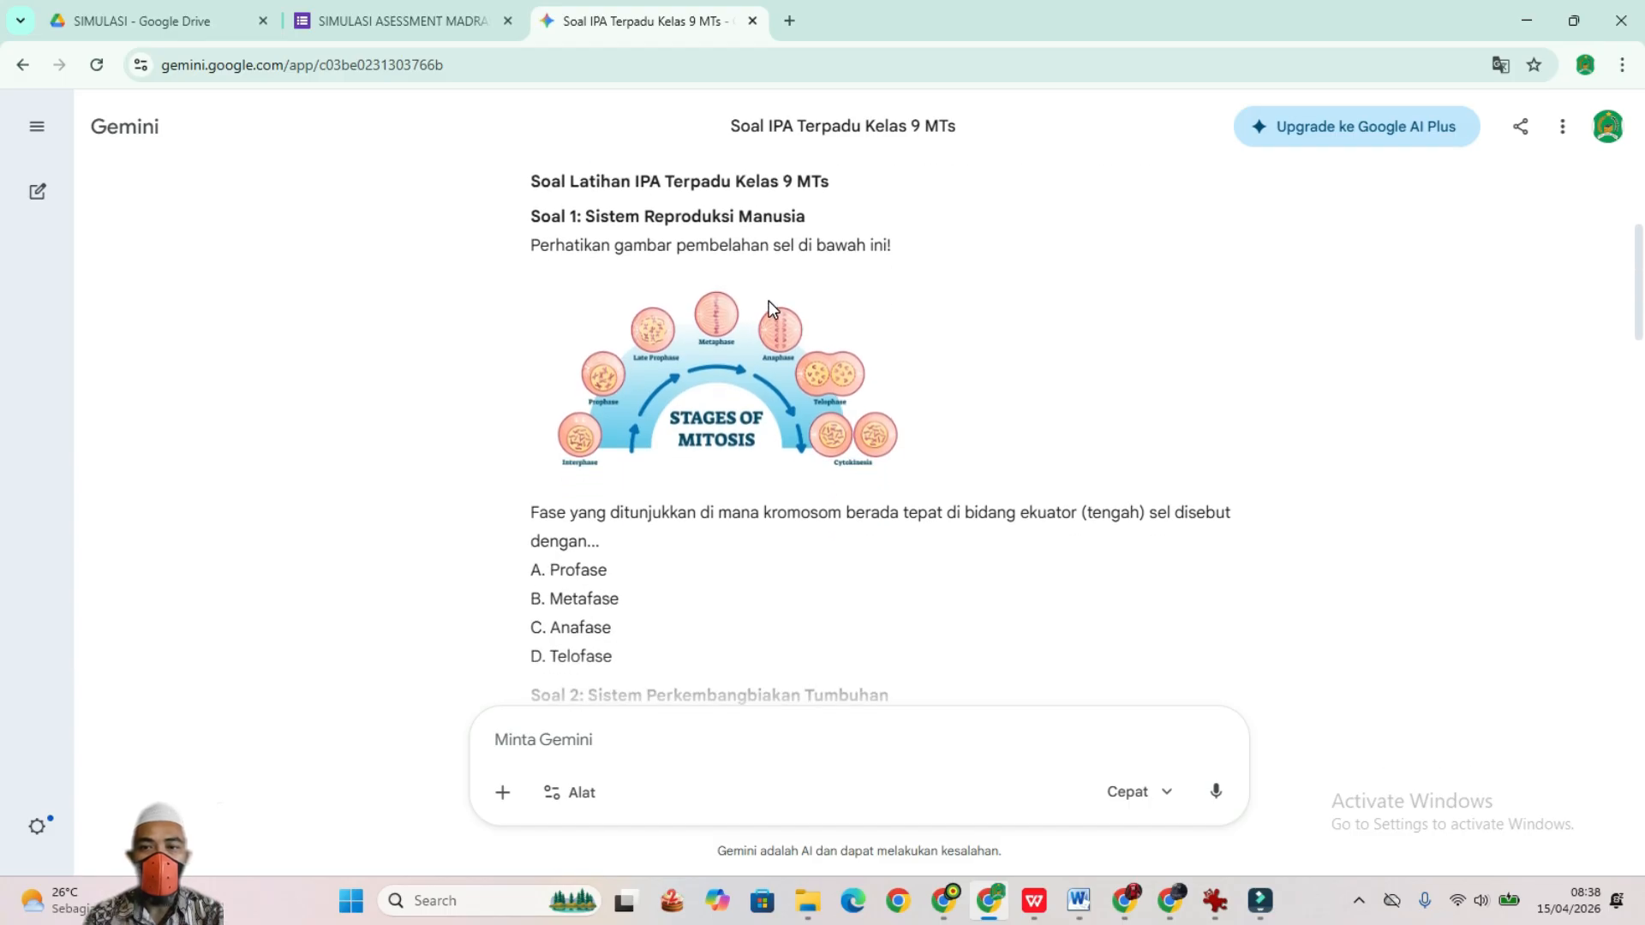
click(409, 20)
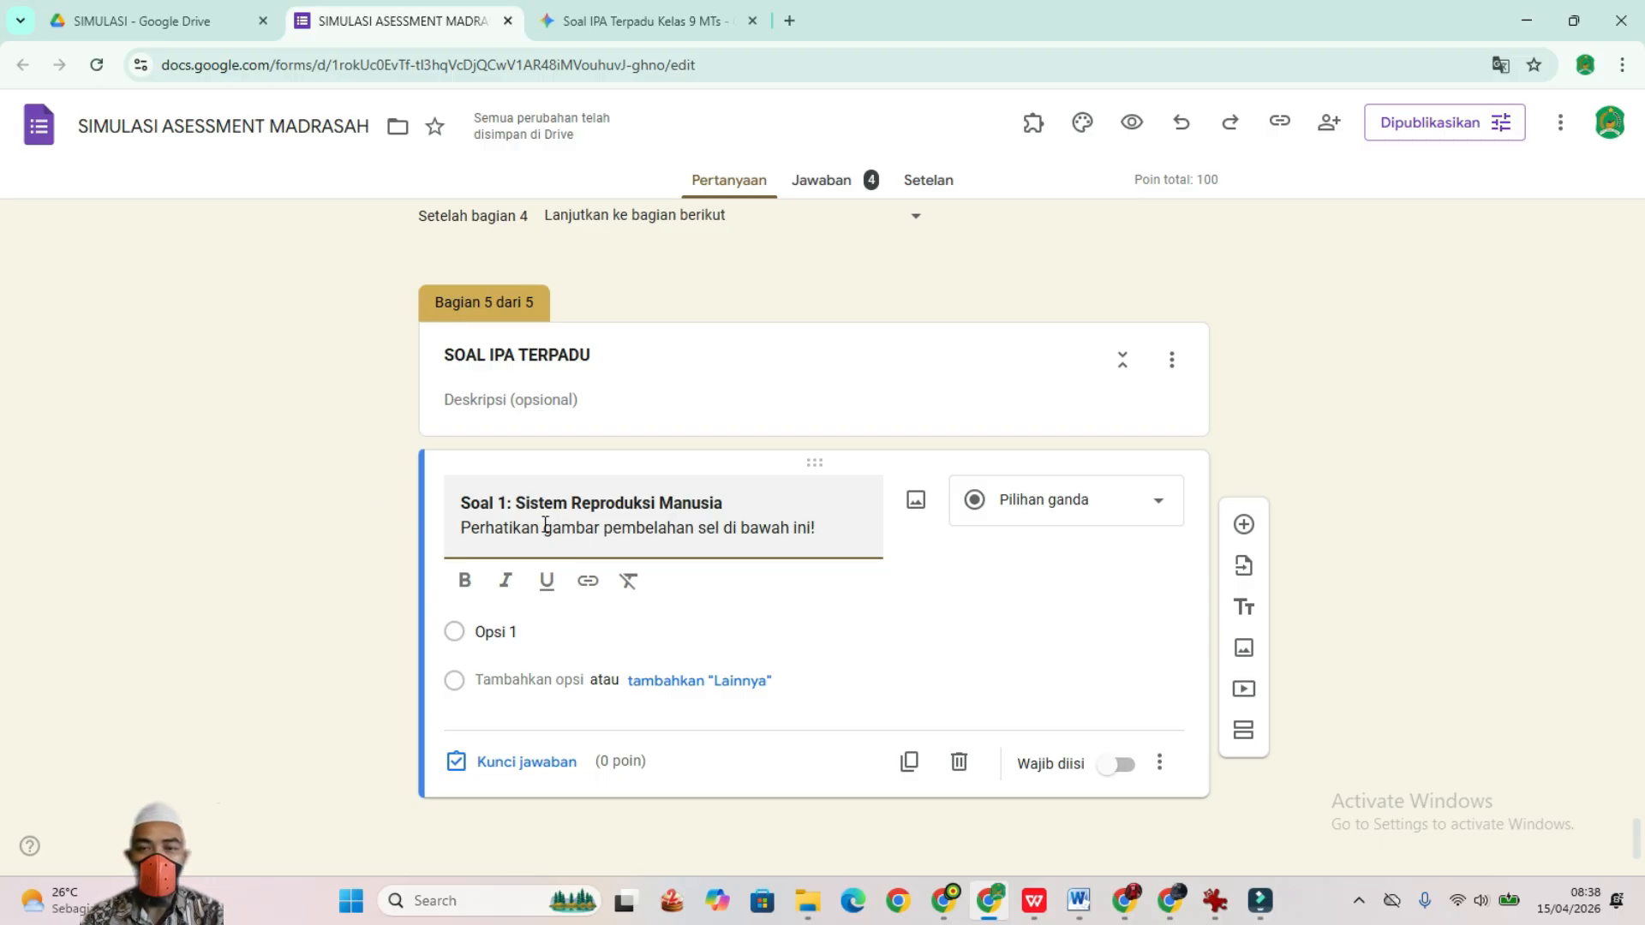
Step: Save the Stages of Mitosis picture from Gemini's Soal 1 to Downloads as licensed-image
click(638, 22)
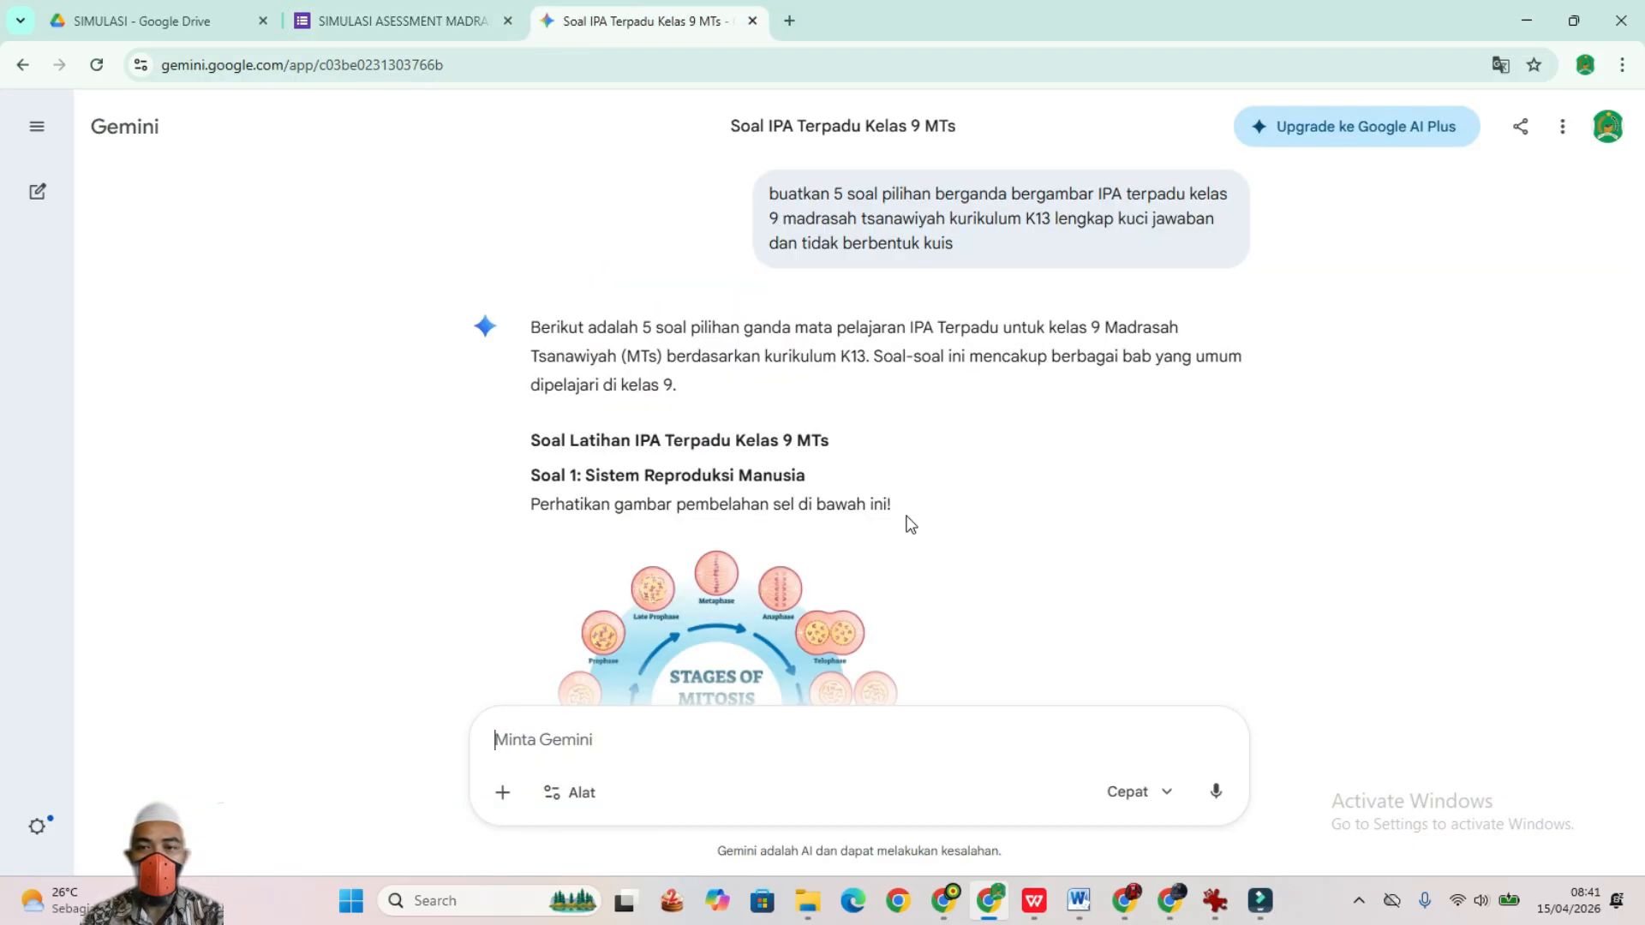
scroll(908, 523, down, 3)
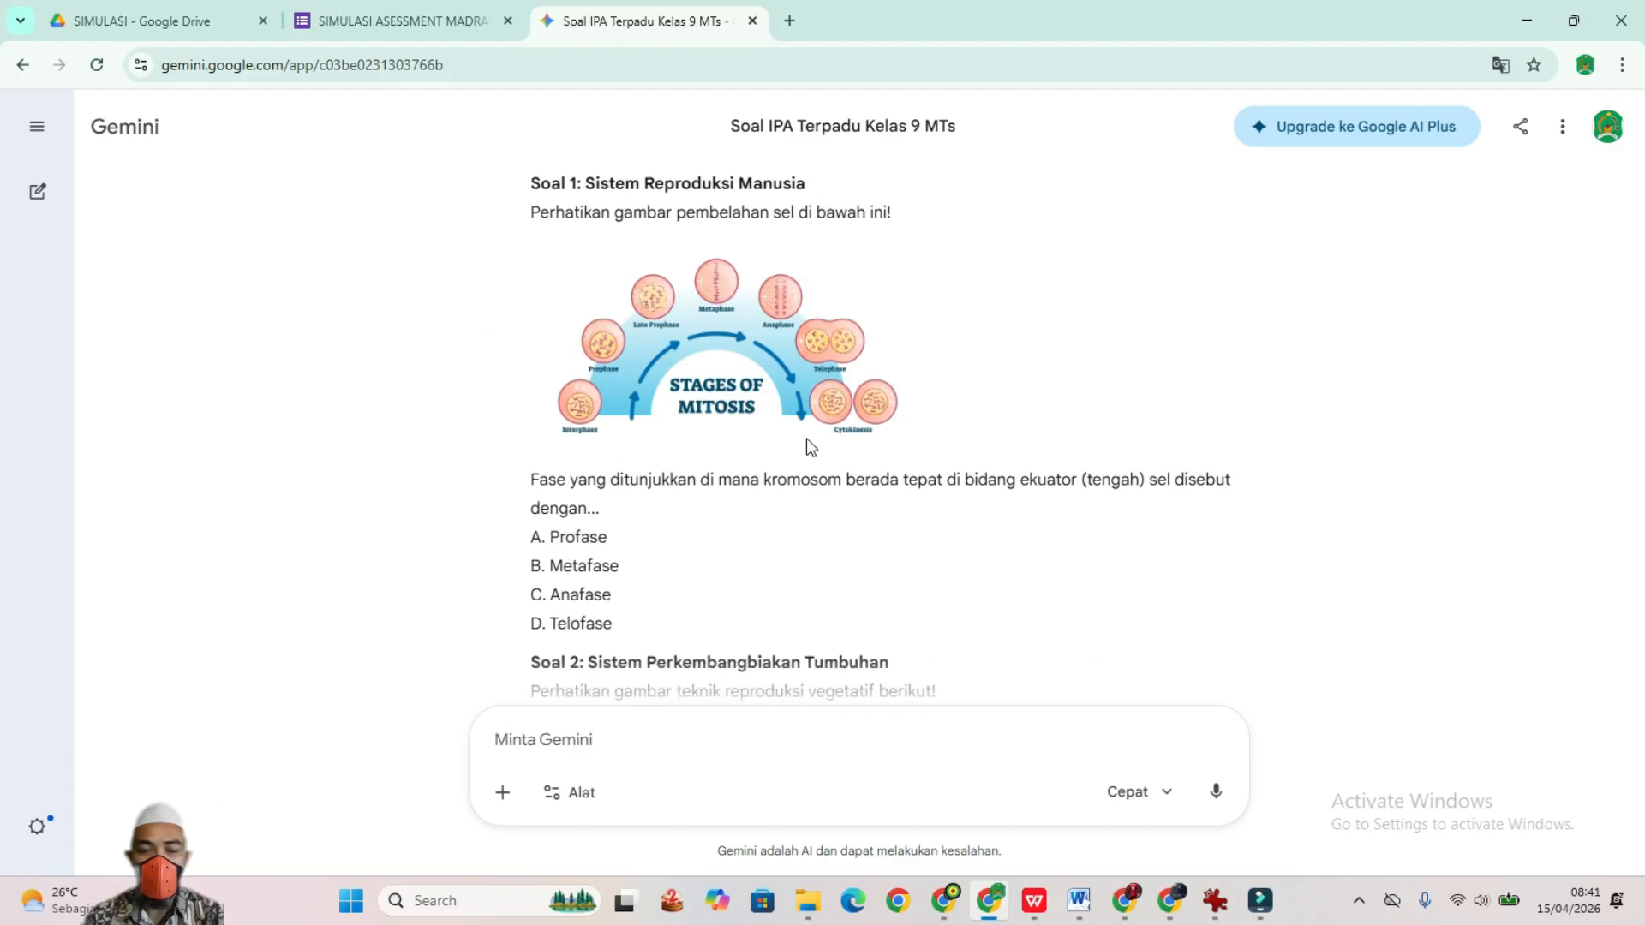
right_click(754, 349)
click(844, 402)
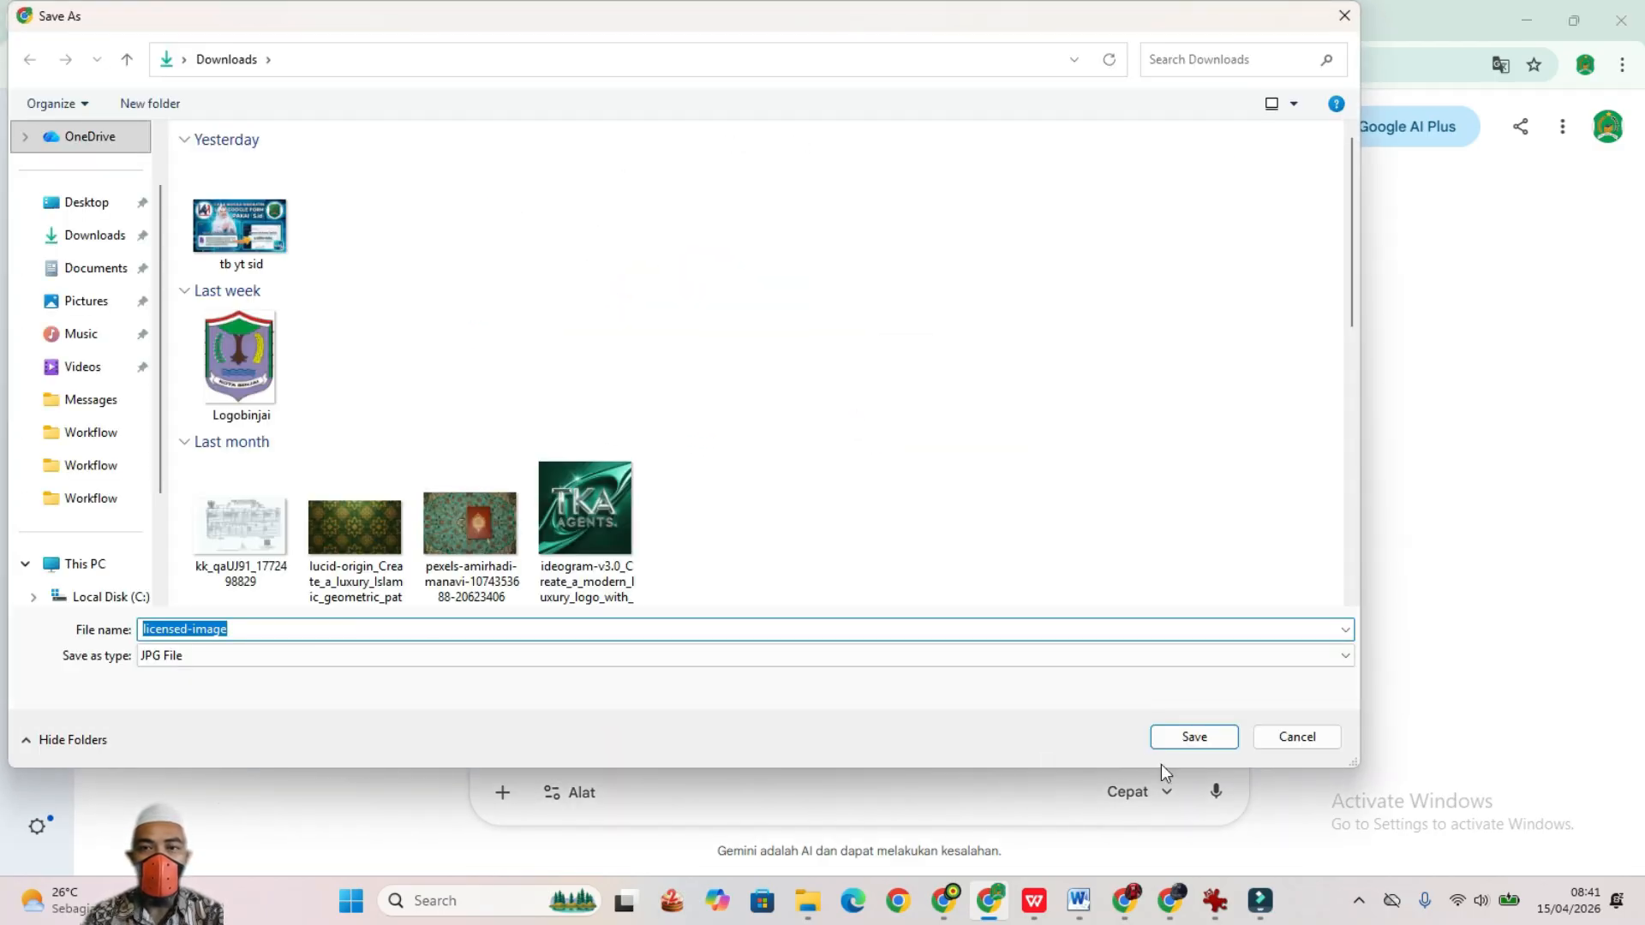
click(1197, 743)
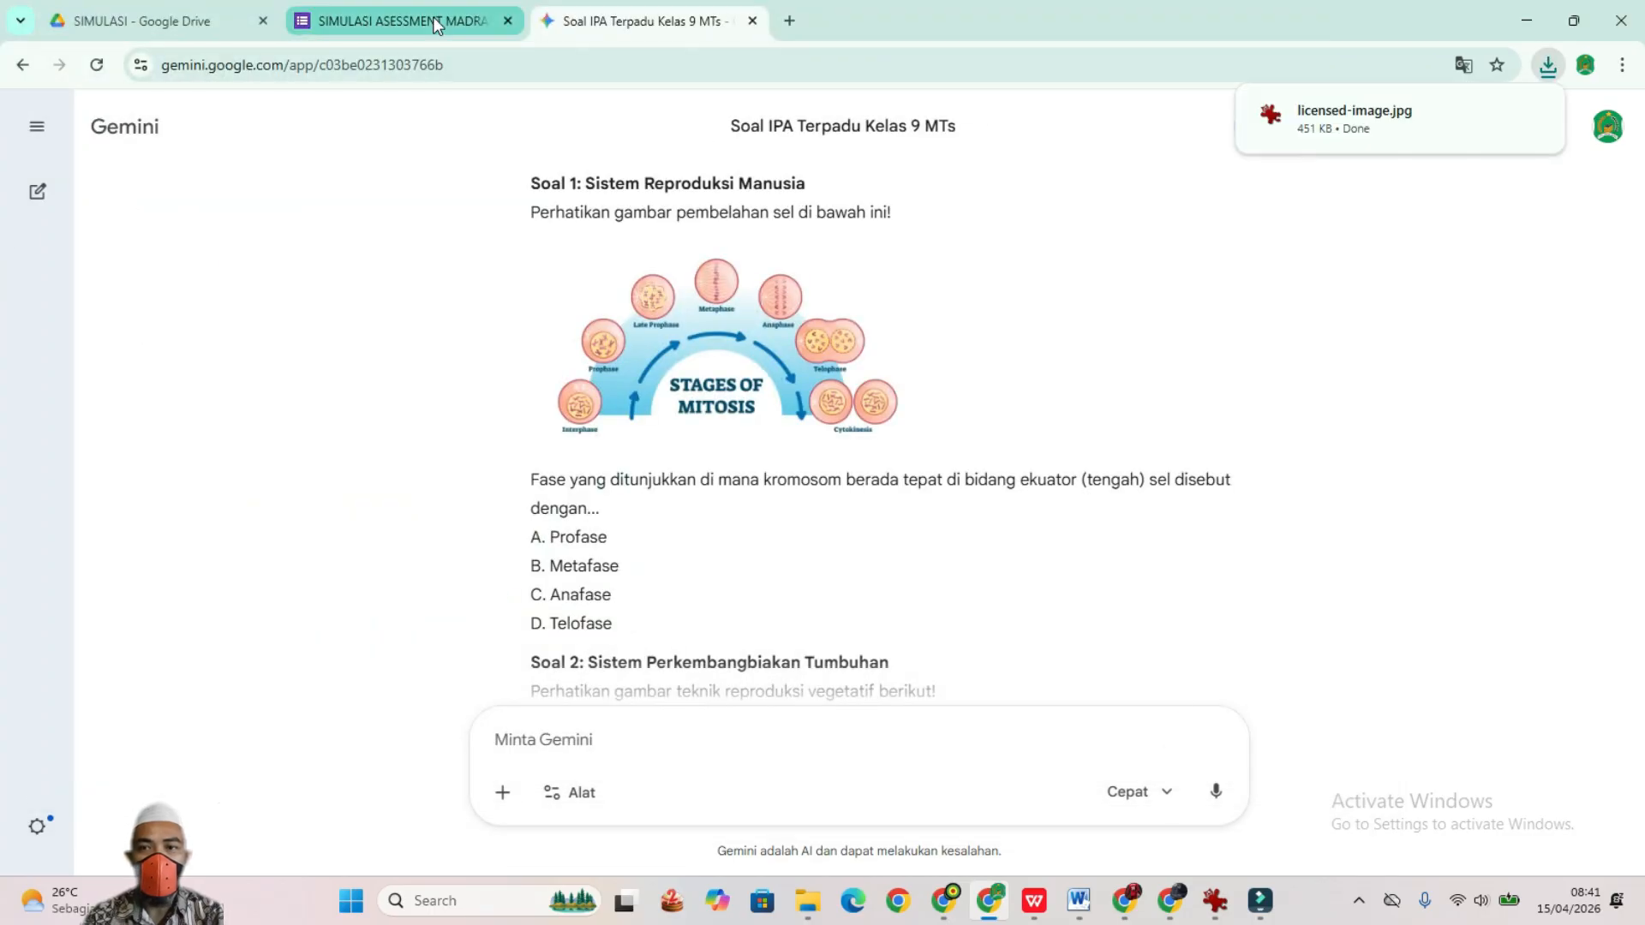
Step: Insert the licensed-image file from Downloads into the form's Soal 1: Sistem Reproduksi Manusia question
click(435, 23)
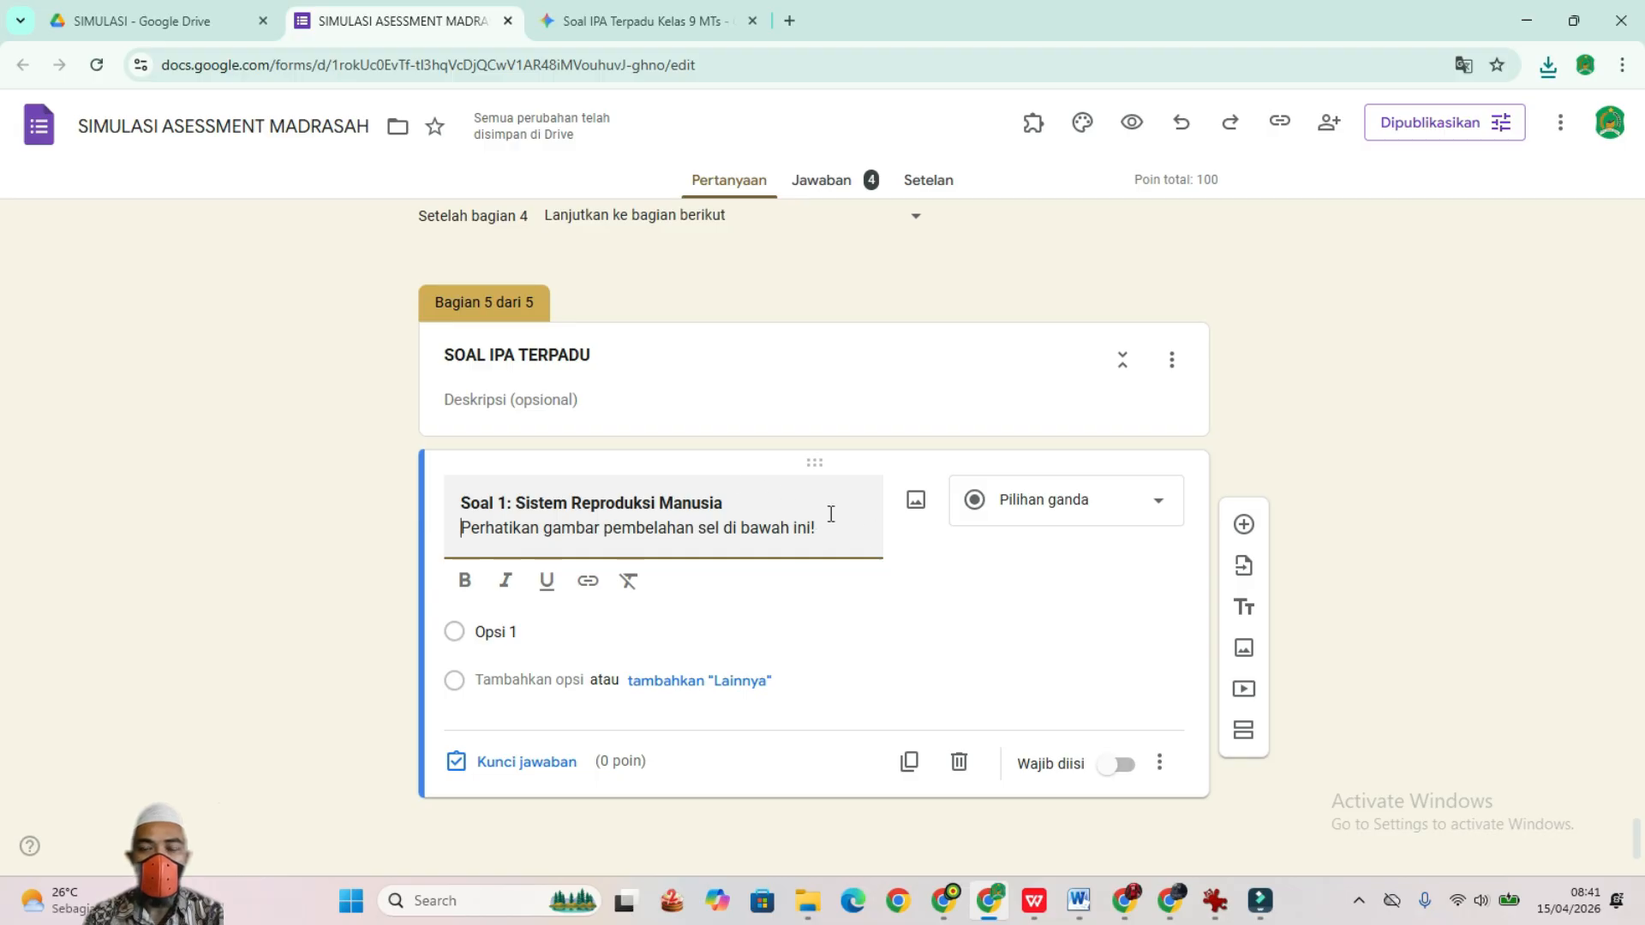
click(918, 505)
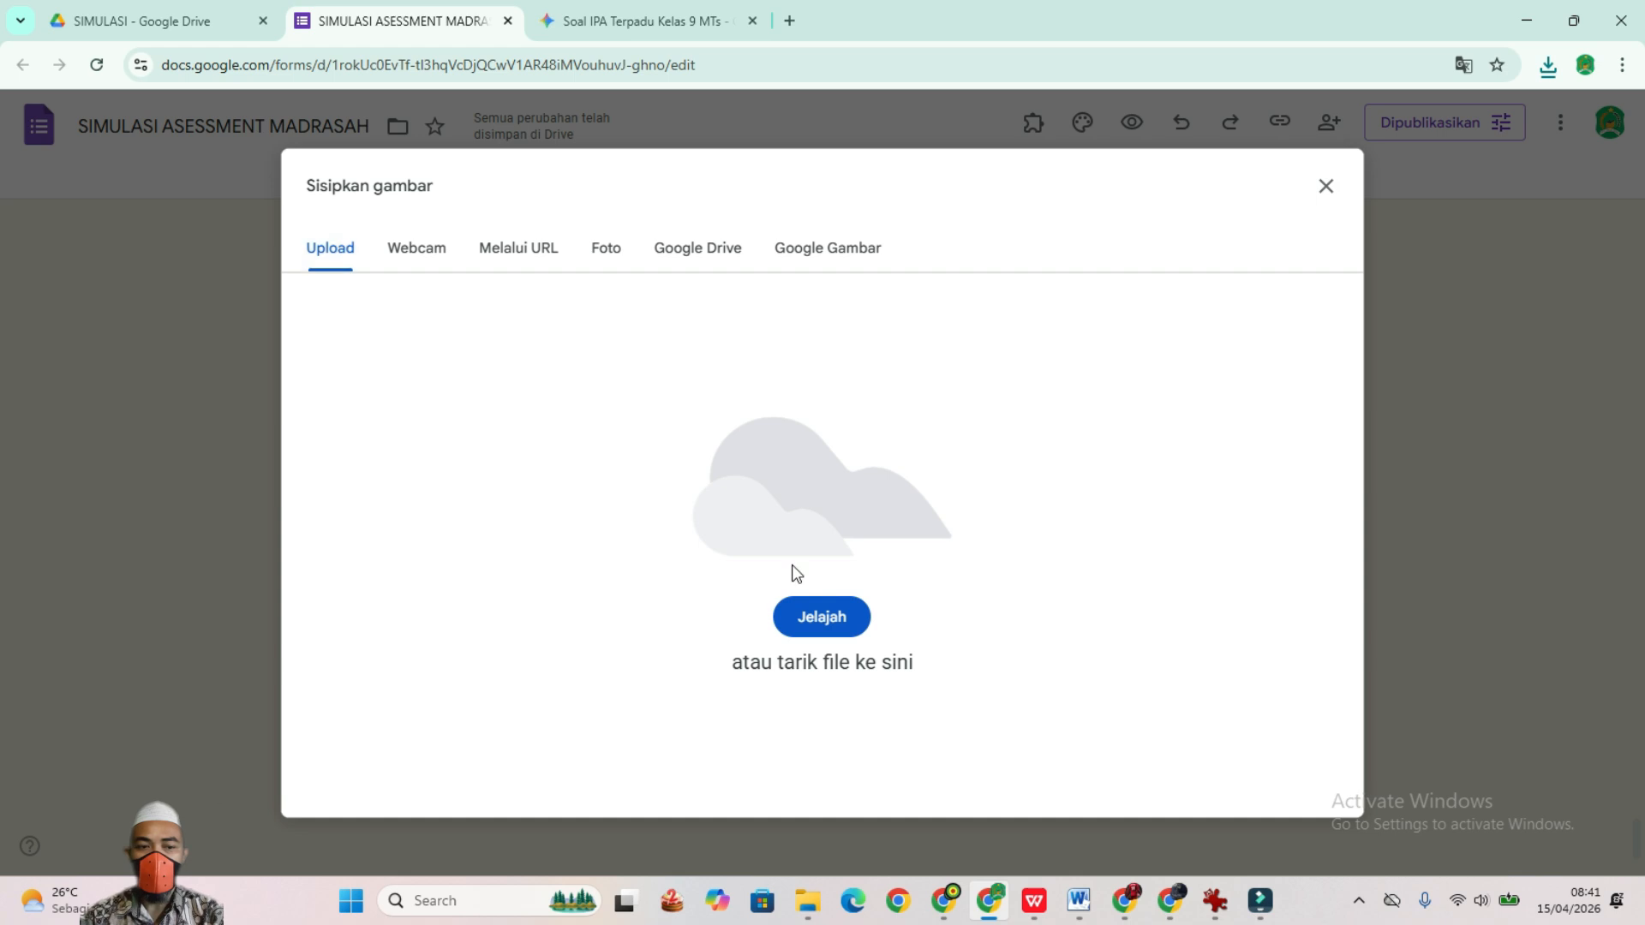
click(828, 622)
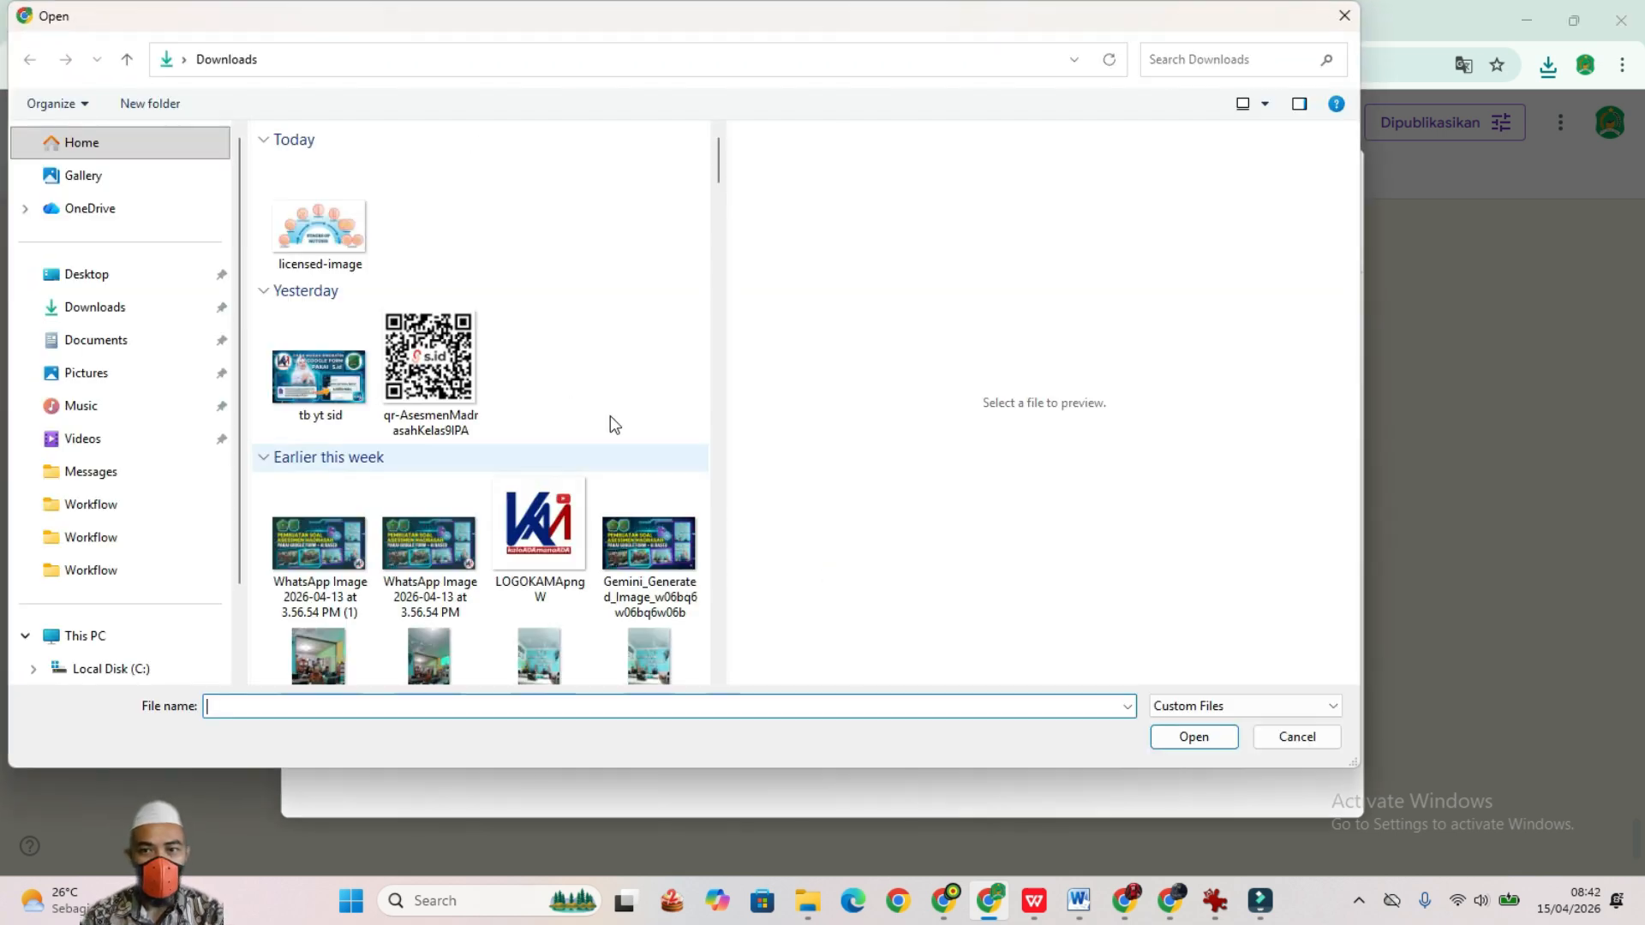
click(337, 245)
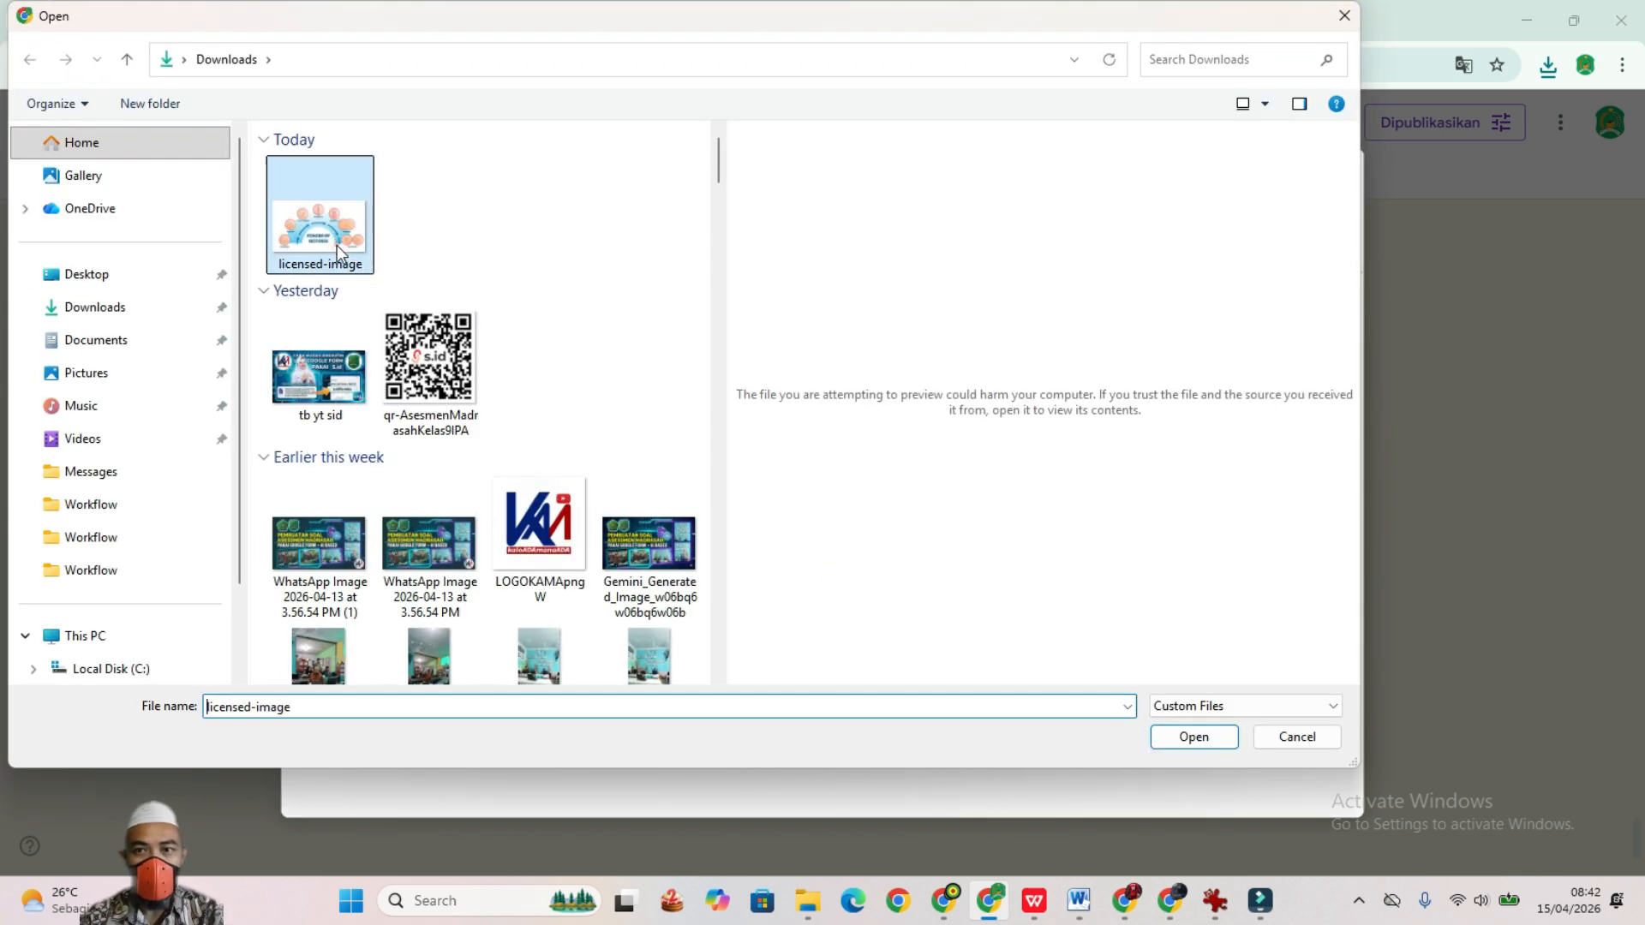
click(1194, 739)
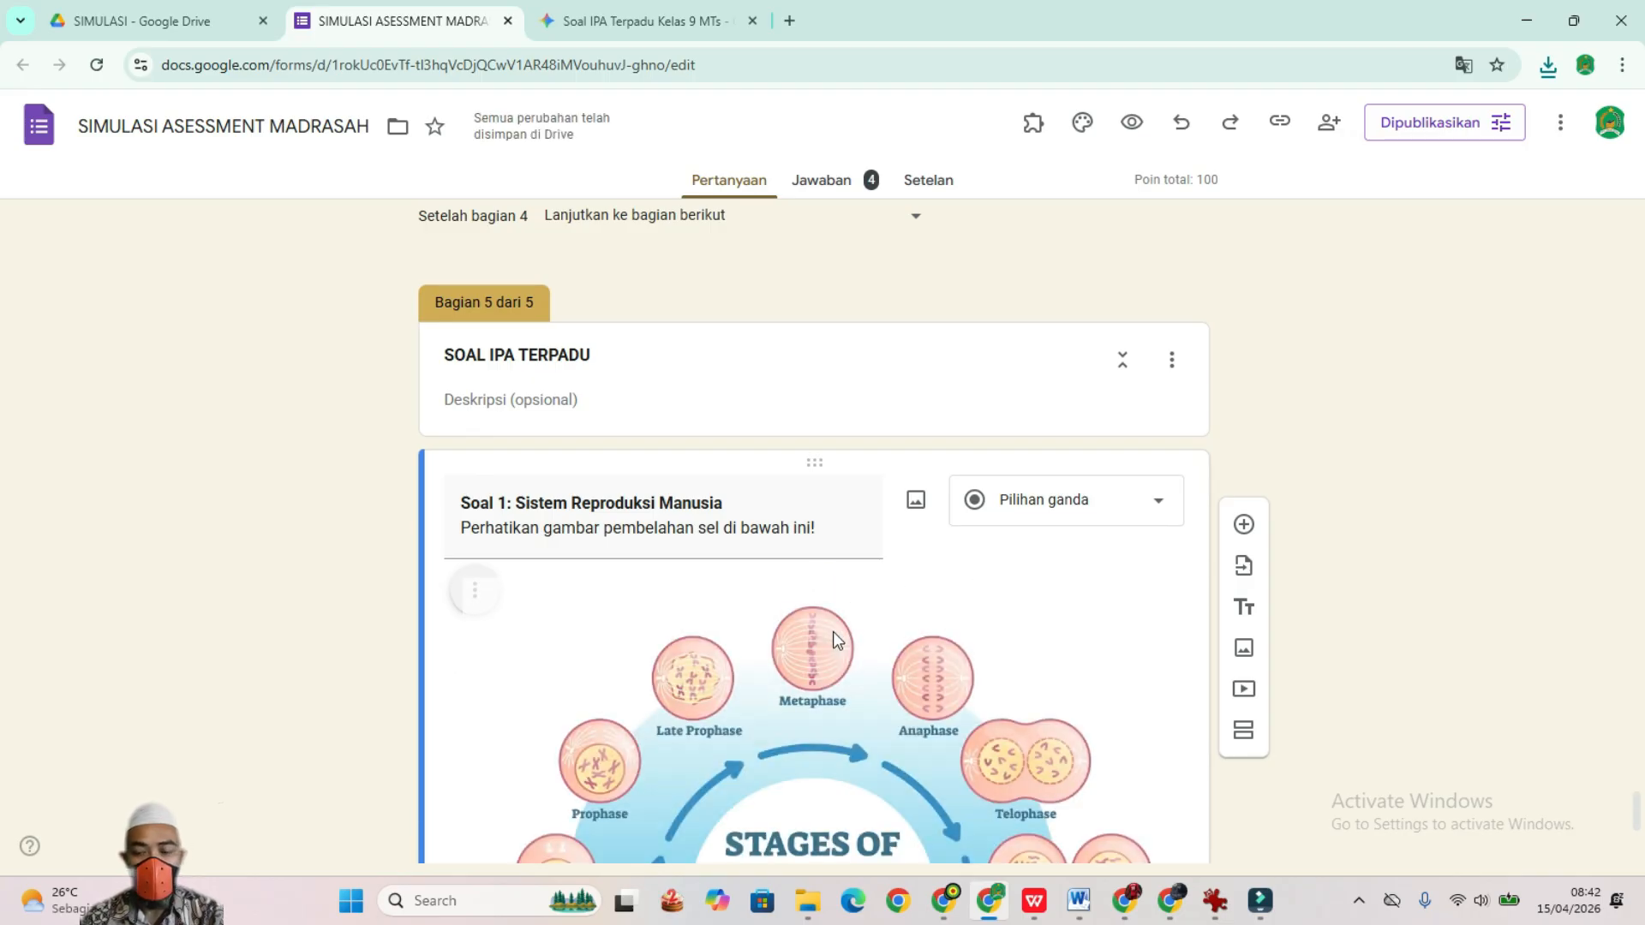
Step: Copy the options A. Profase, B. Metafase, C. Anafase and D. Telofase from Gemini into the form's Soal 1 question
scroll(836, 636, down, 2)
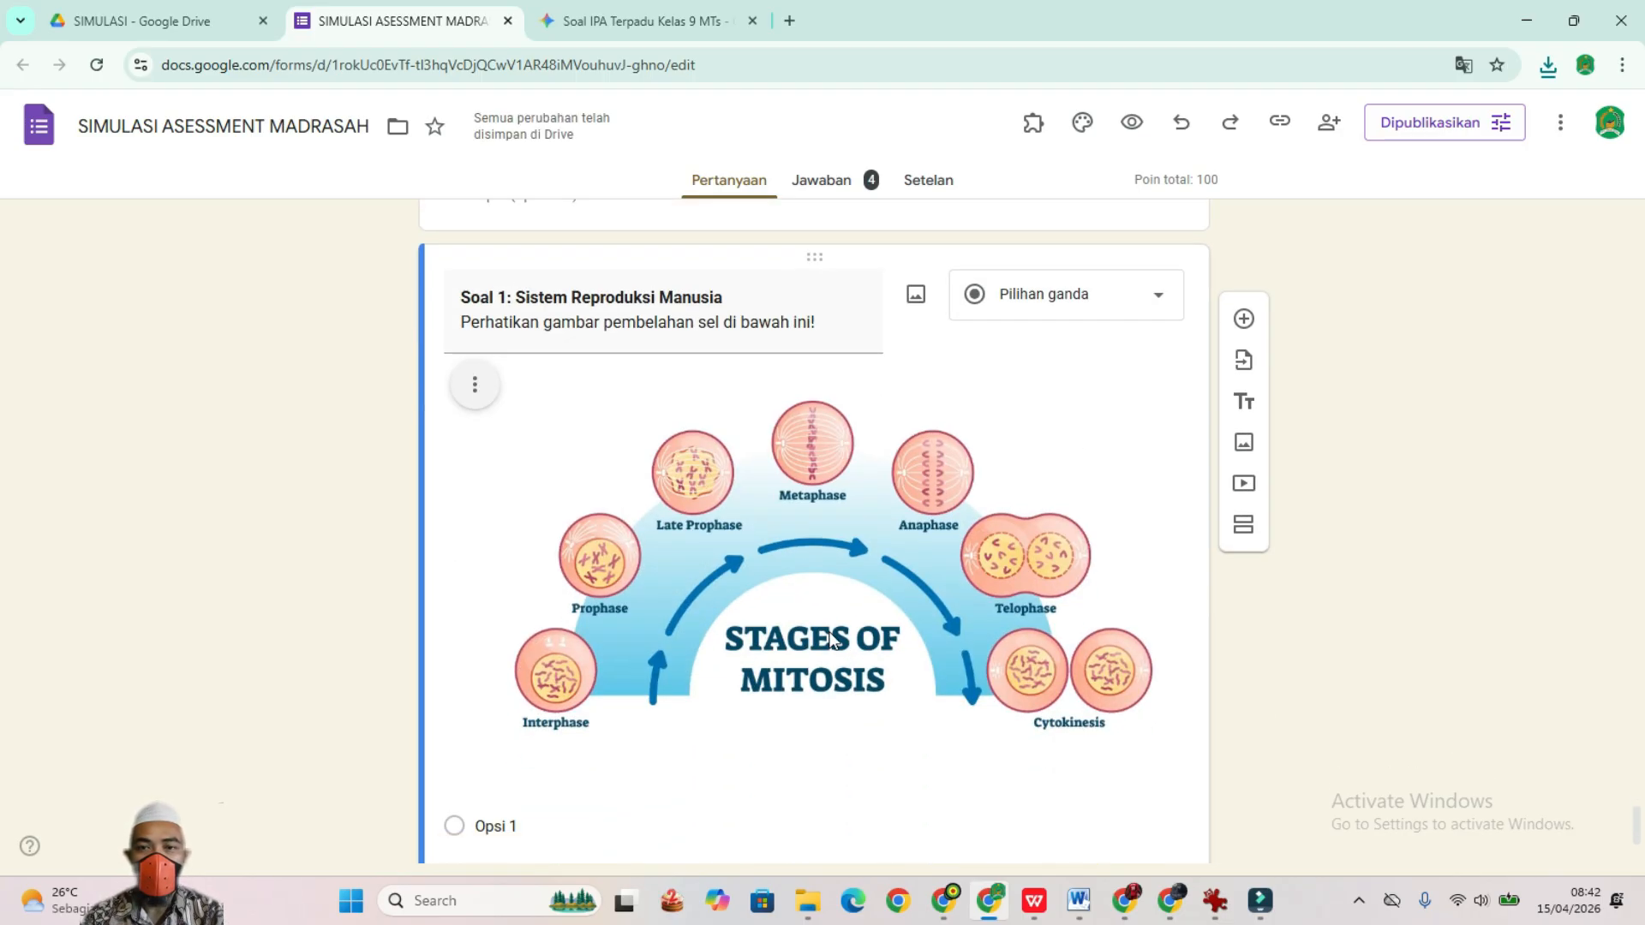
scroll(837, 643, down, 2)
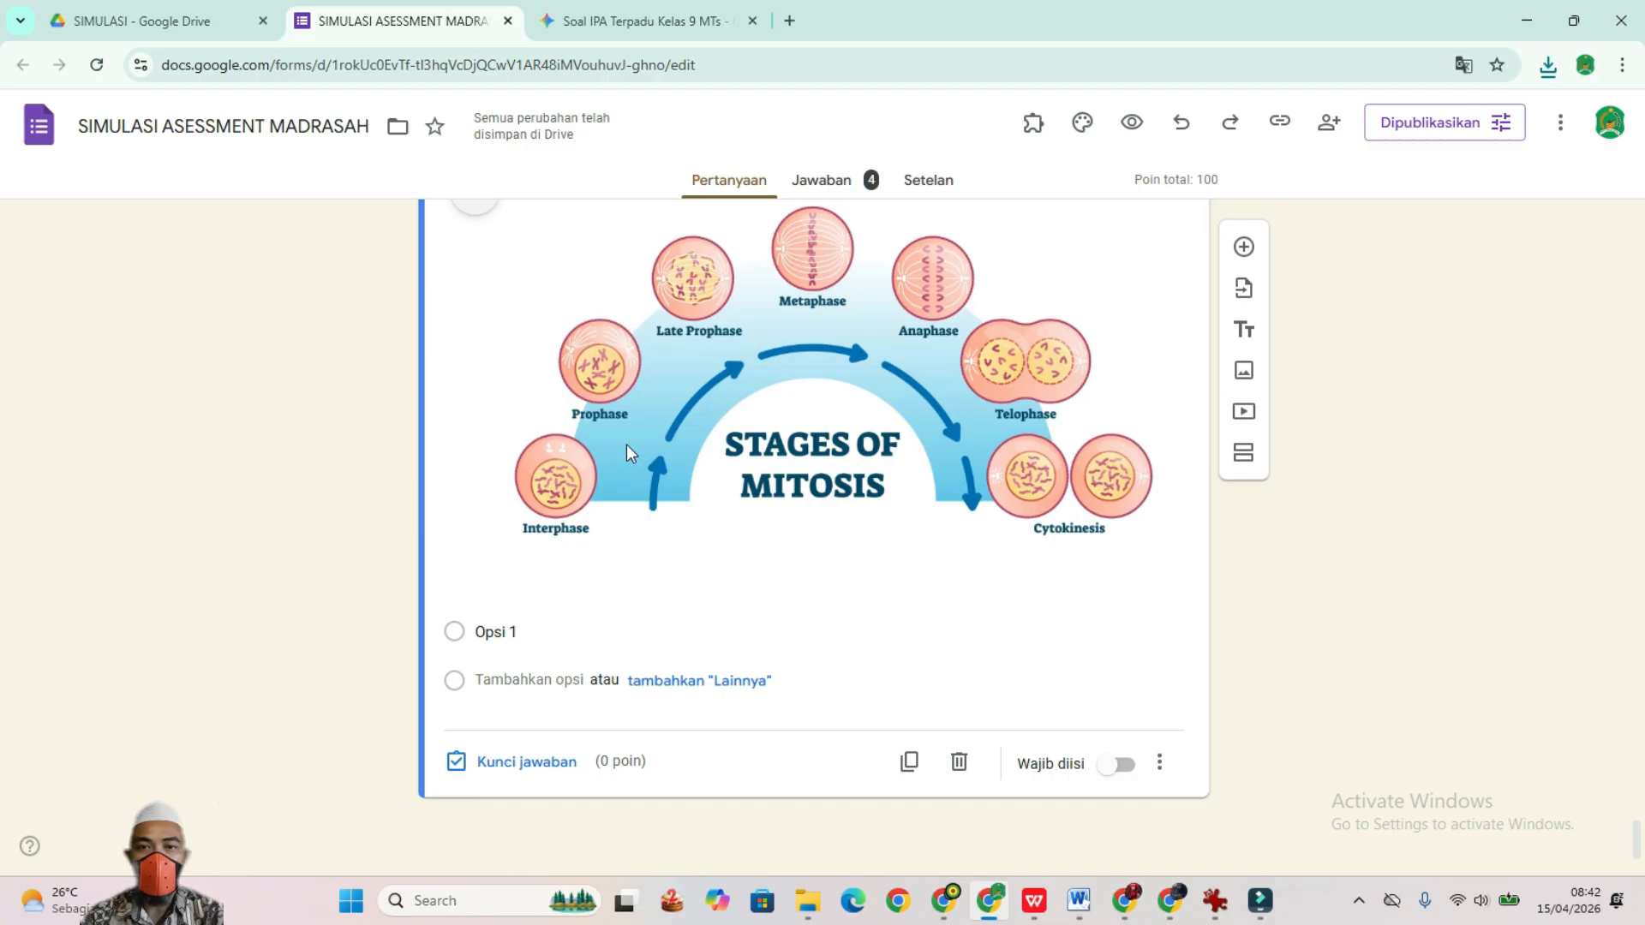
click(634, 20)
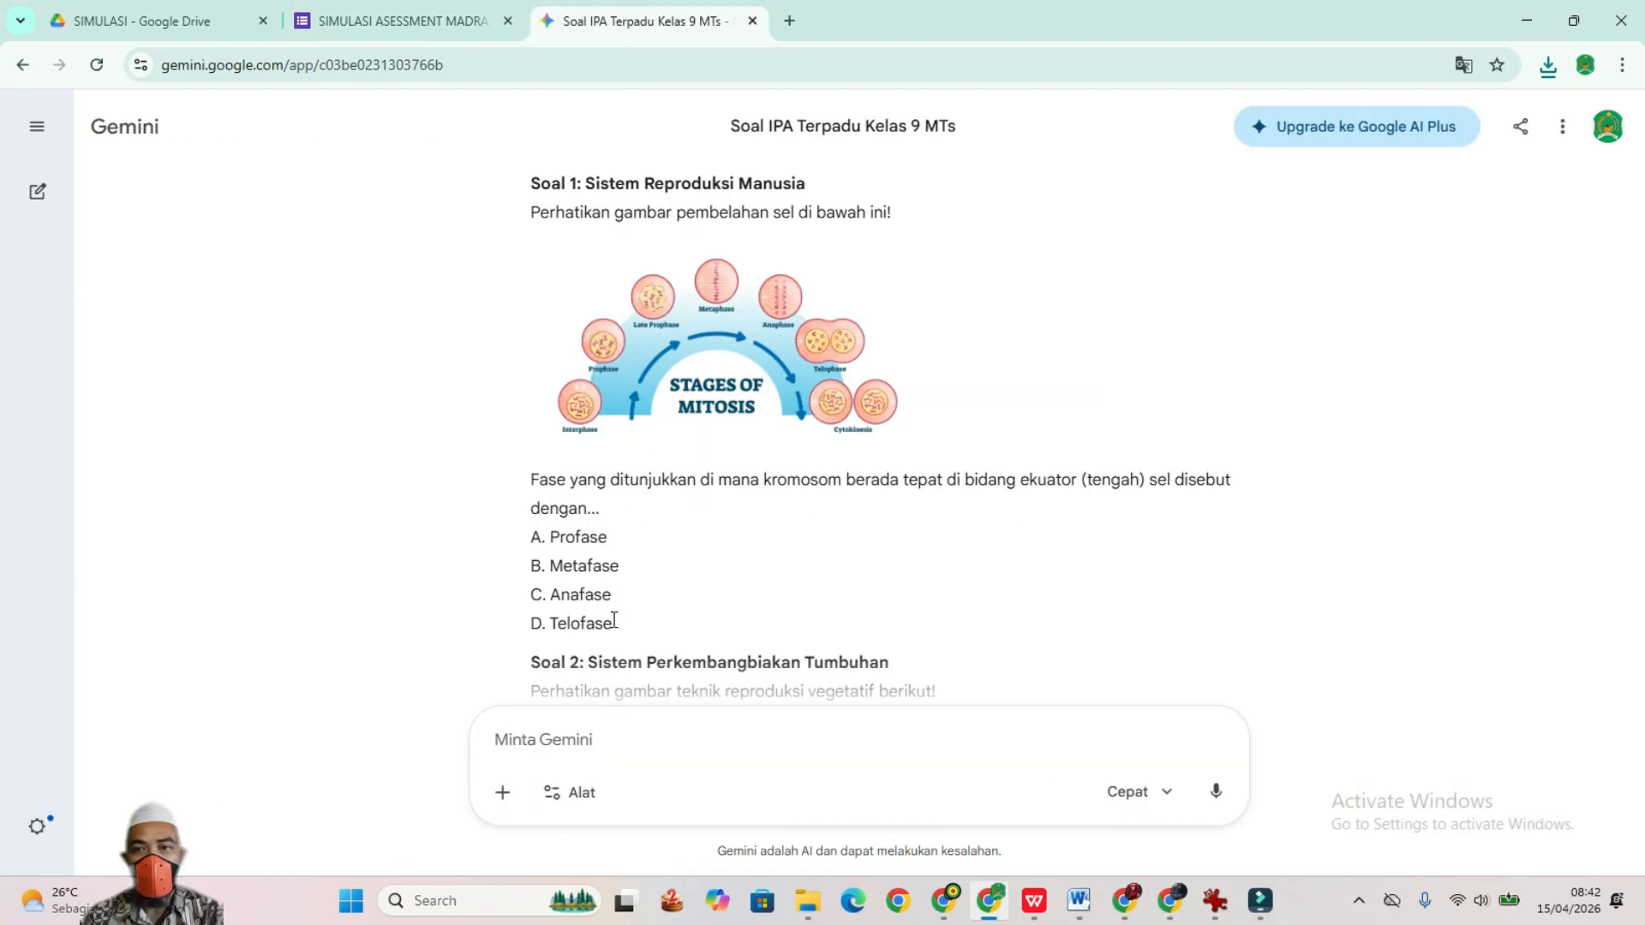
drag(614, 625, 530, 550)
key(ctrl+c)
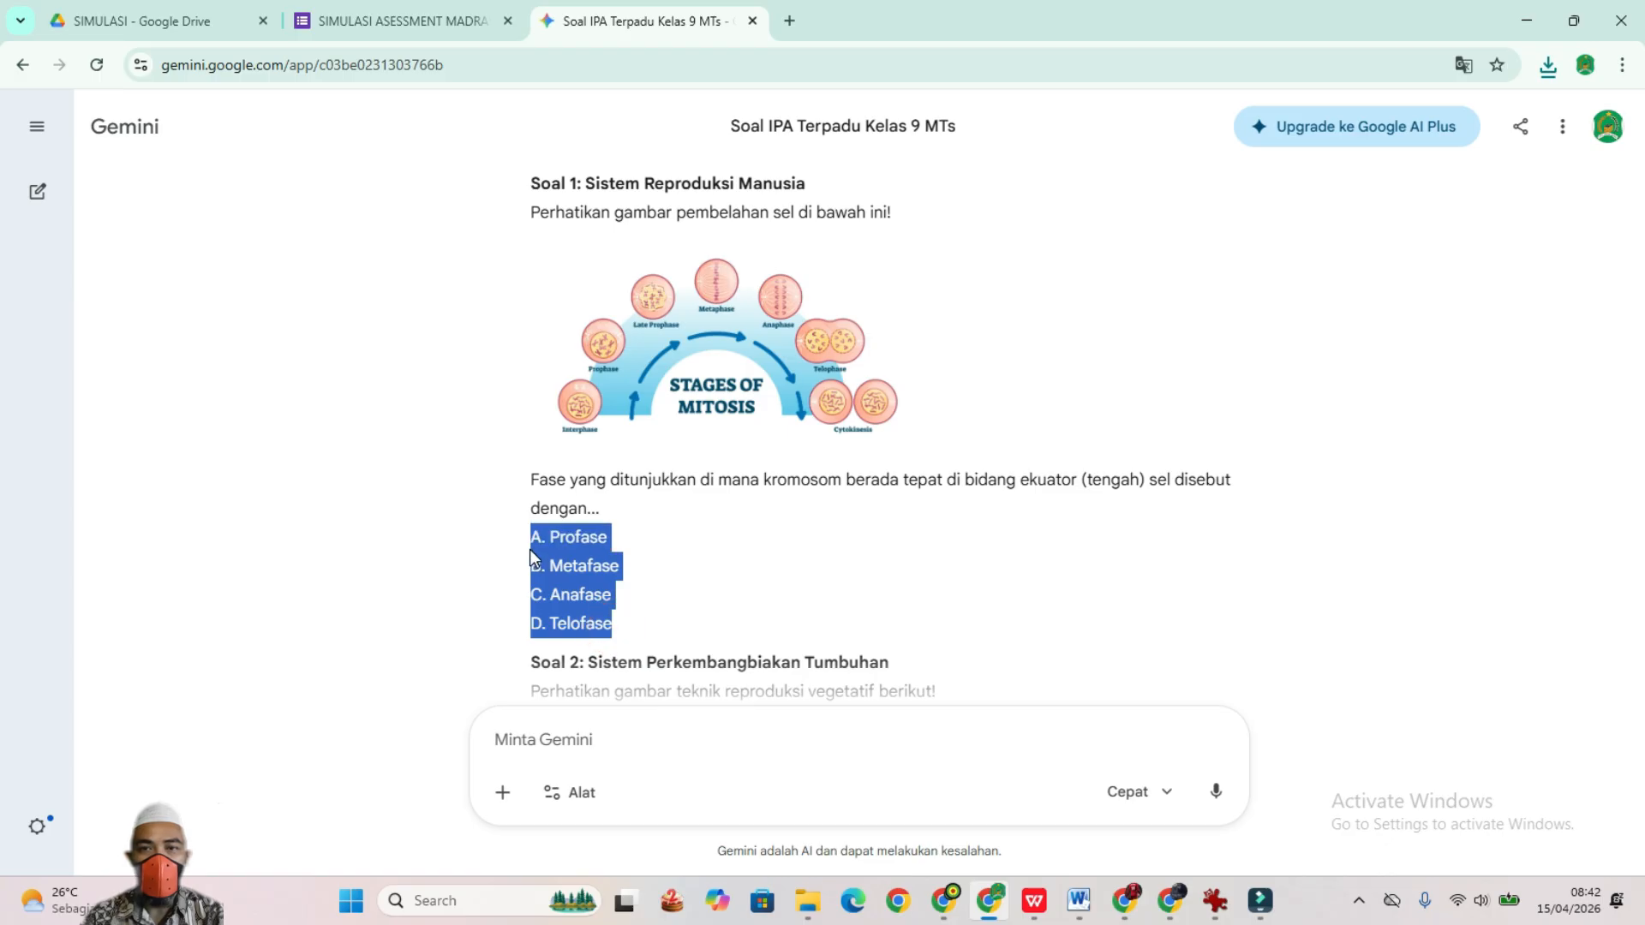
click(396, 21)
click(524, 634)
key(ctrl+v)
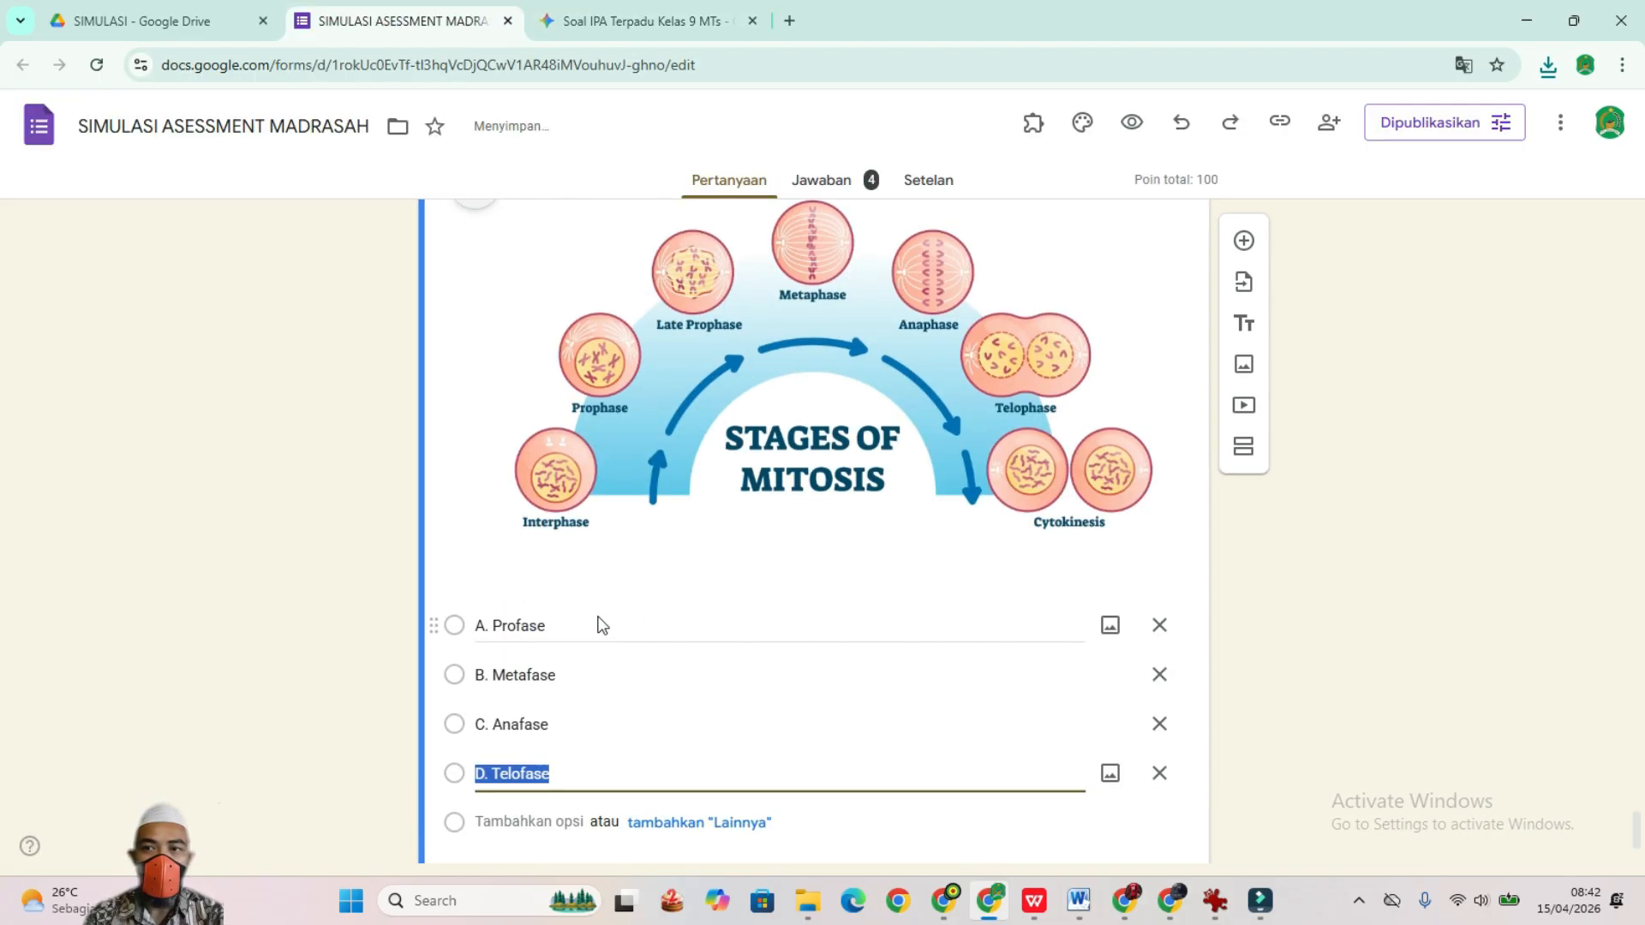
Step: Check Soal 1's answer in Gemini's answer key, and assign 5 points in the form question's answer key
click(636, 23)
scroll(699, 572, down, 10)
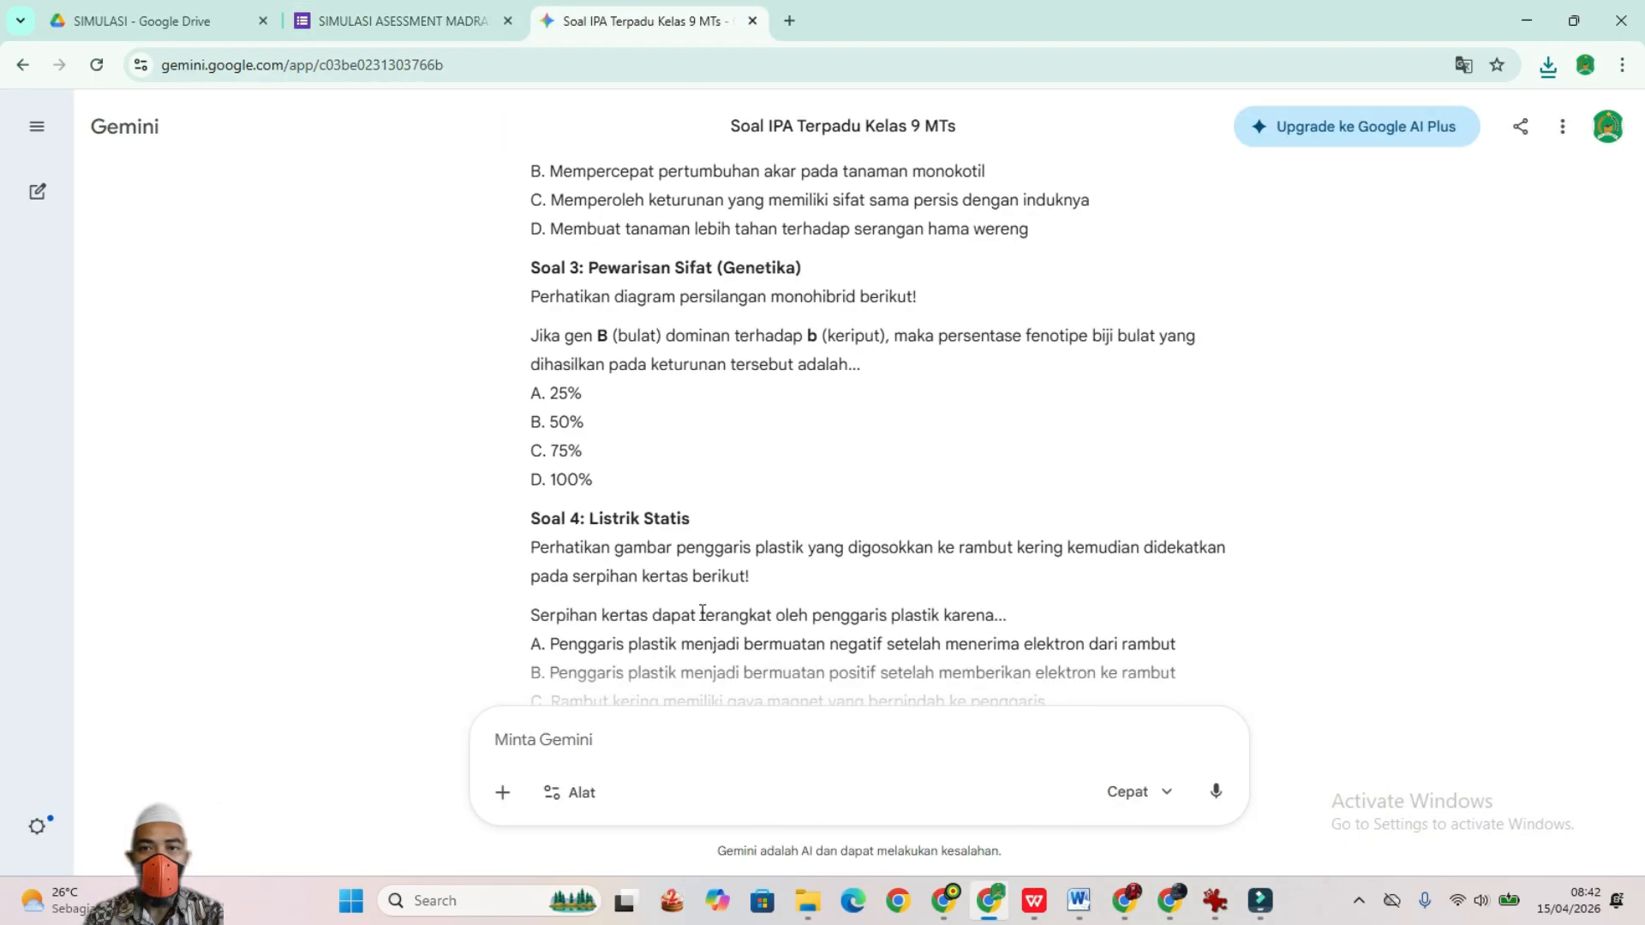
scroll(702, 613, down, 3)
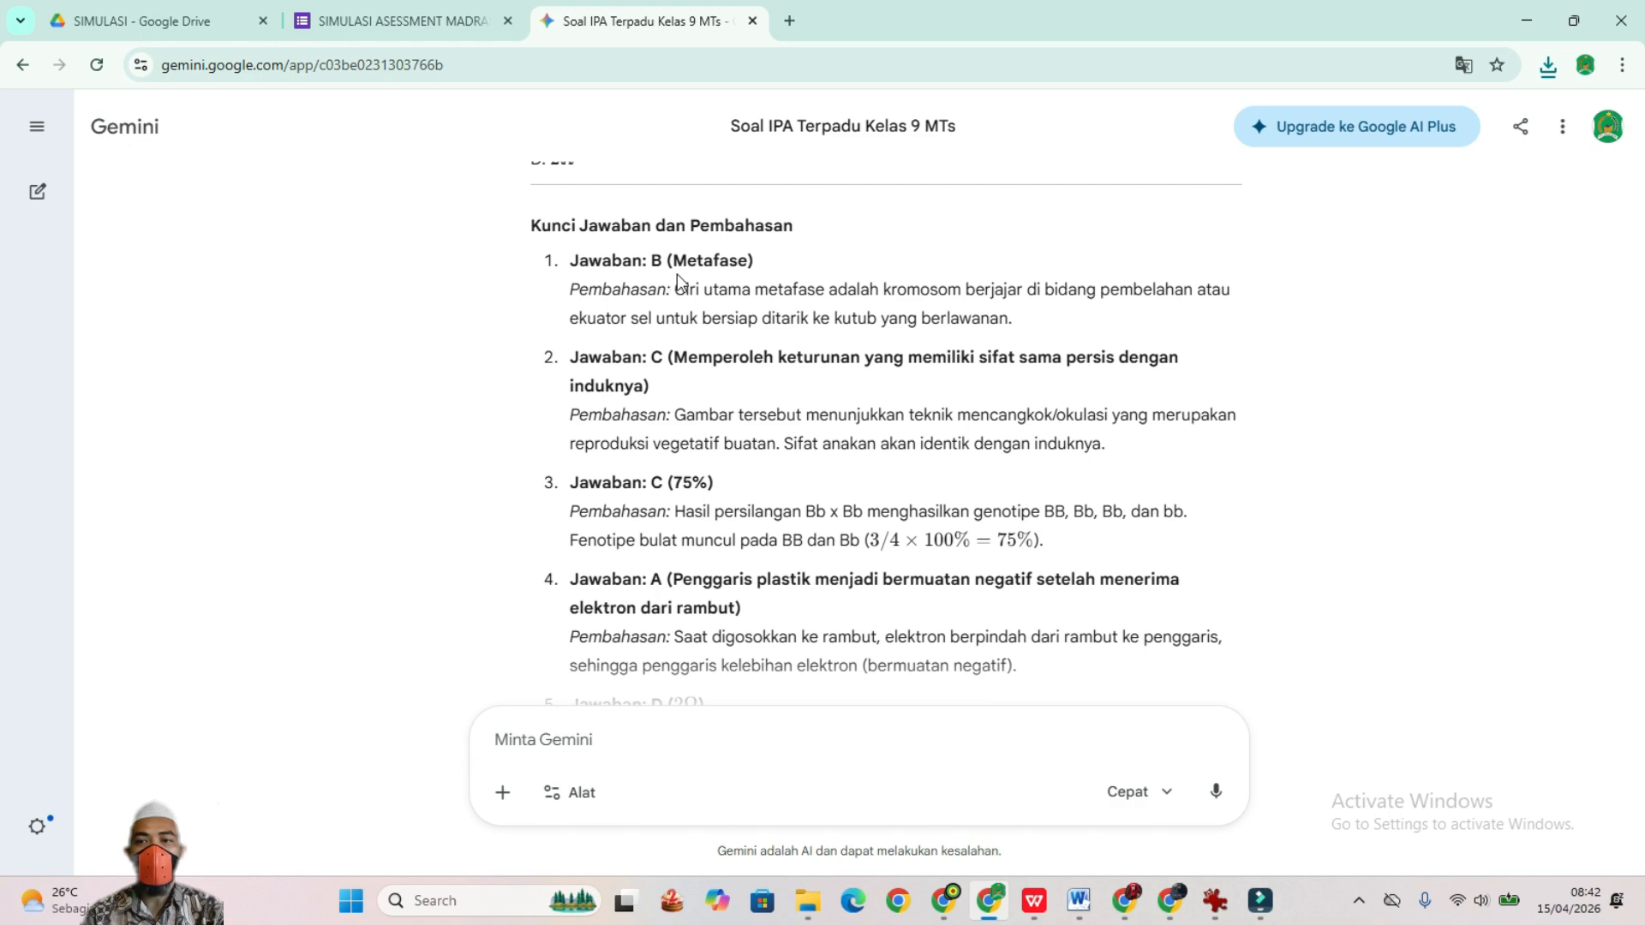
click(432, 35)
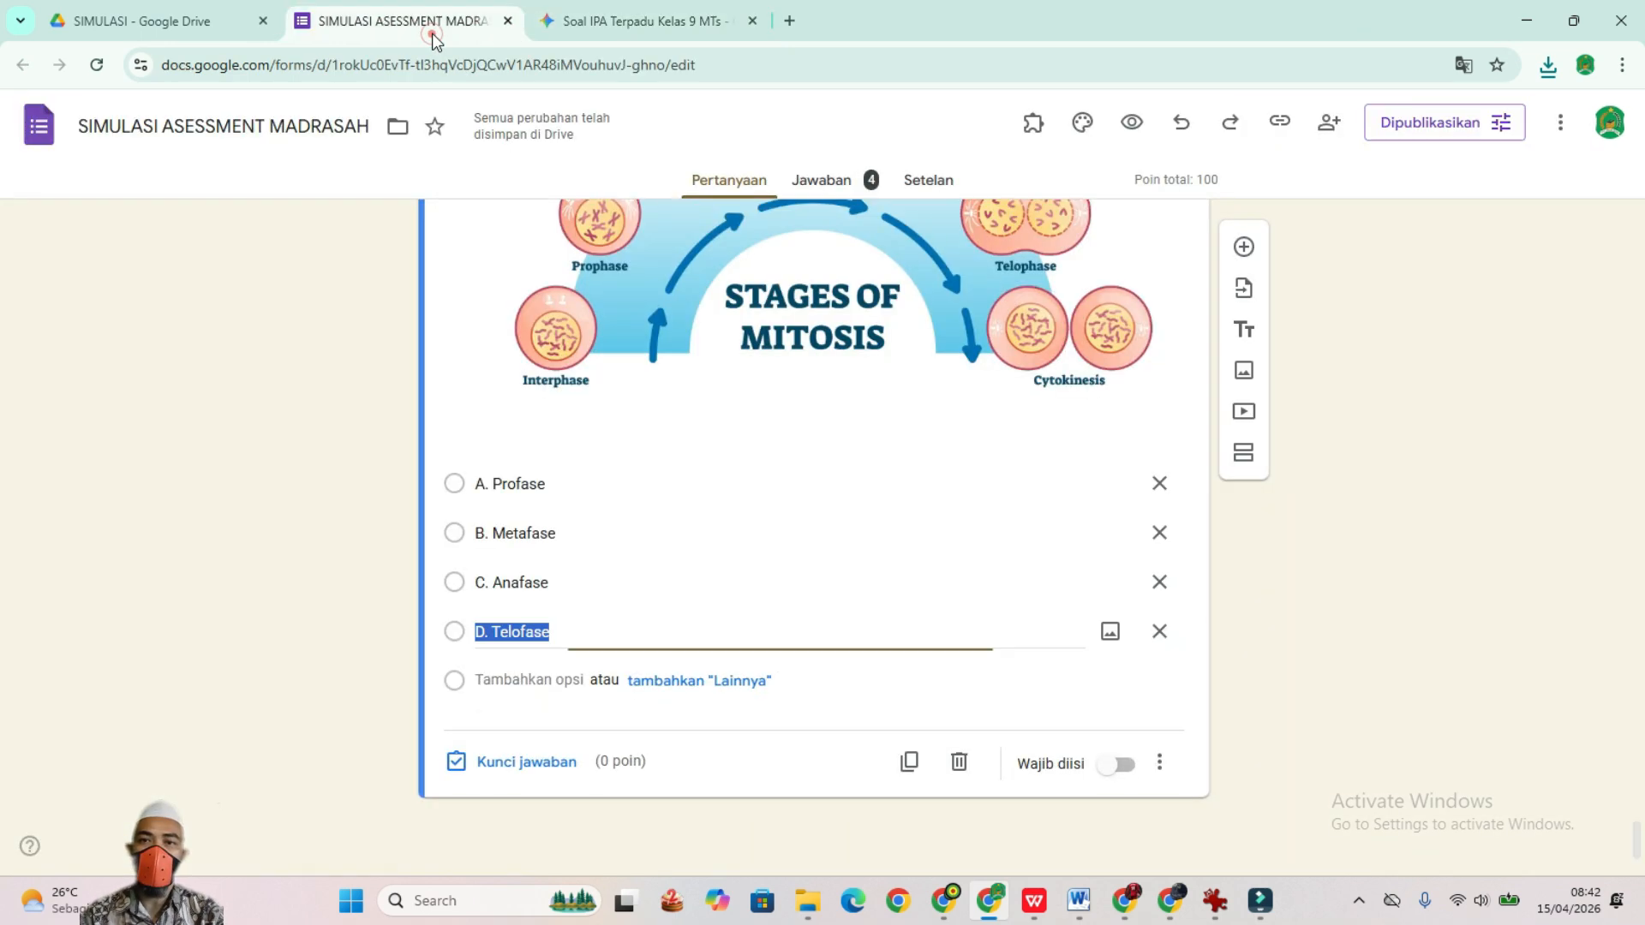
click(515, 763)
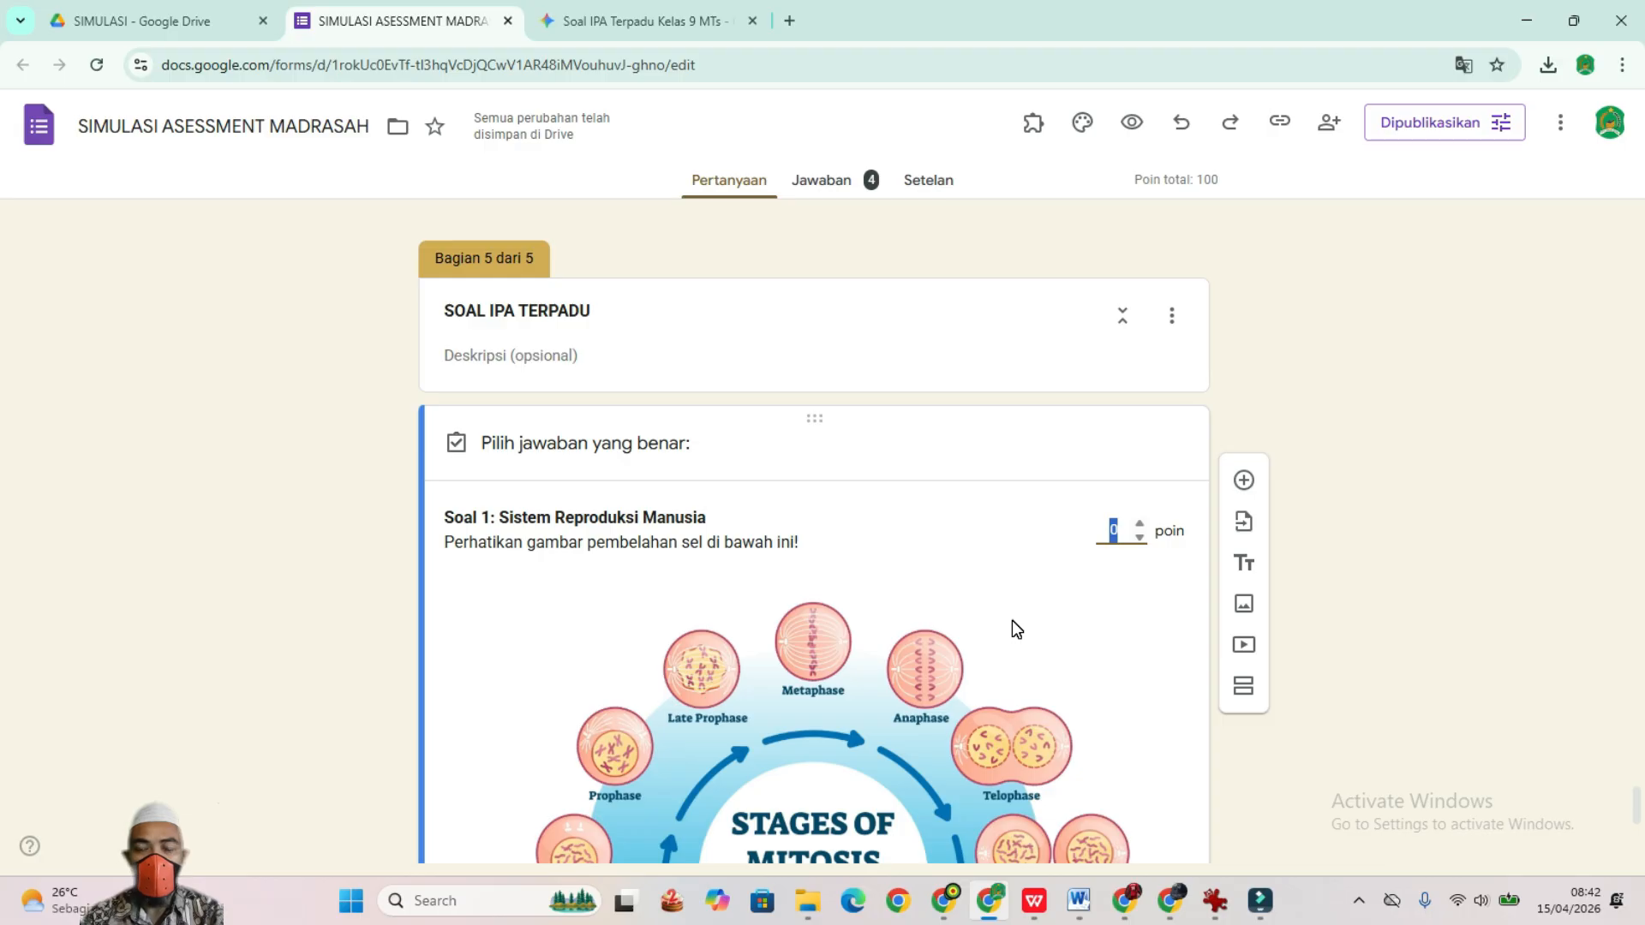
text(5)
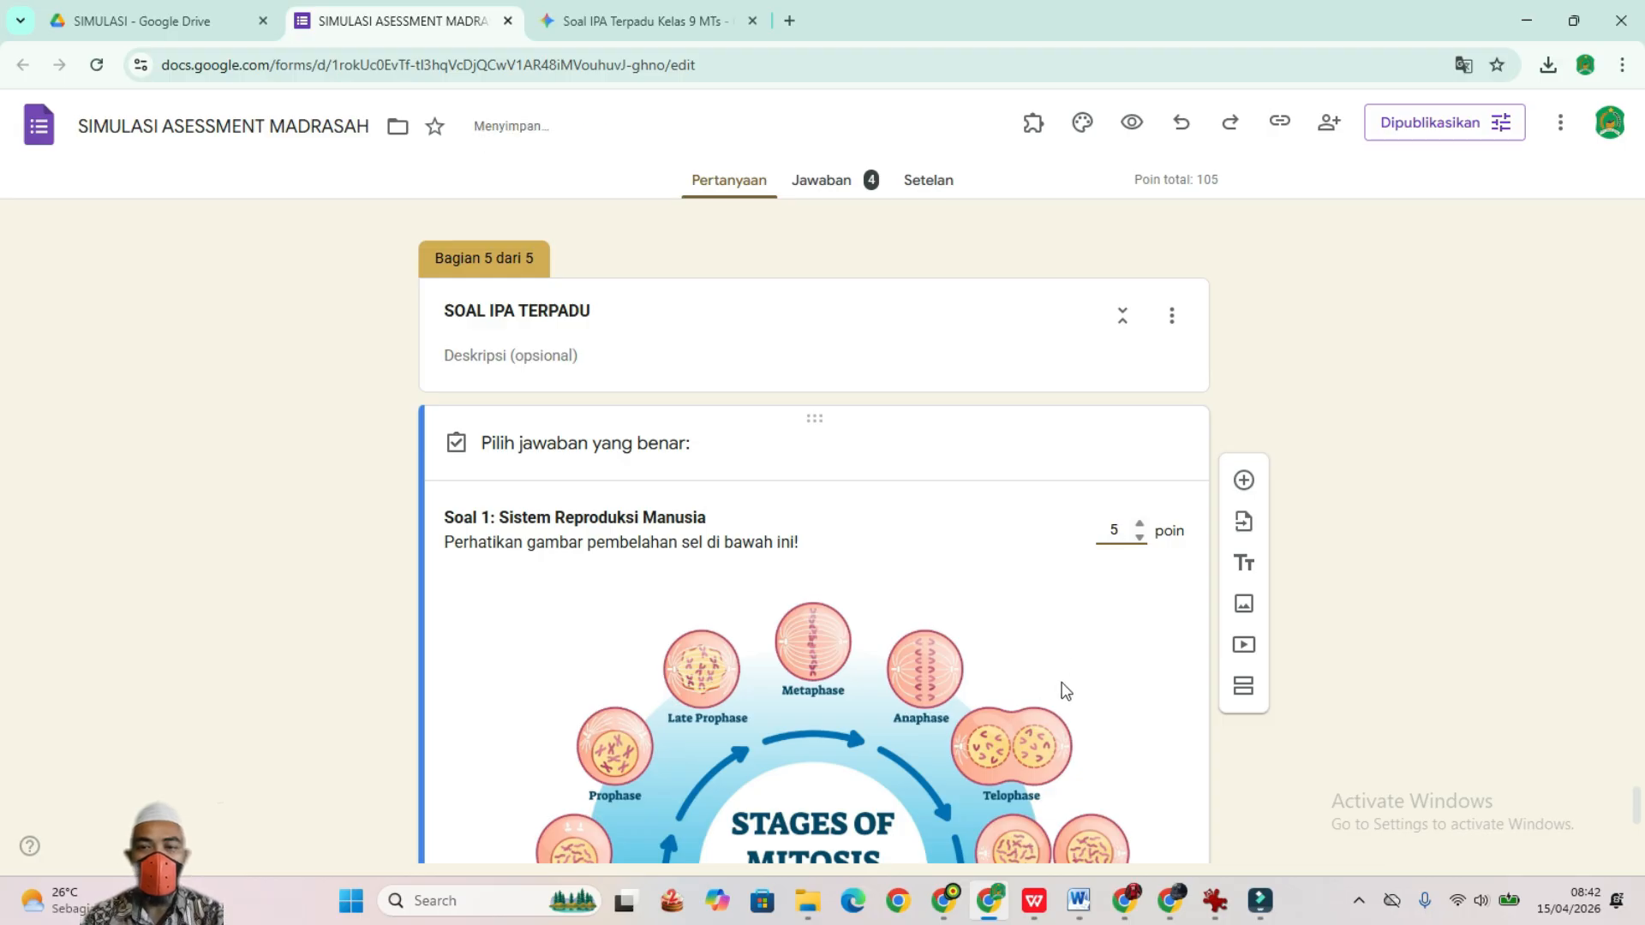
Step: Mark B. Metafase as the correct answer for Soal 1 and finish the answer key
scroll(1063, 682, down, 1)
scroll(1072, 651, down, 3)
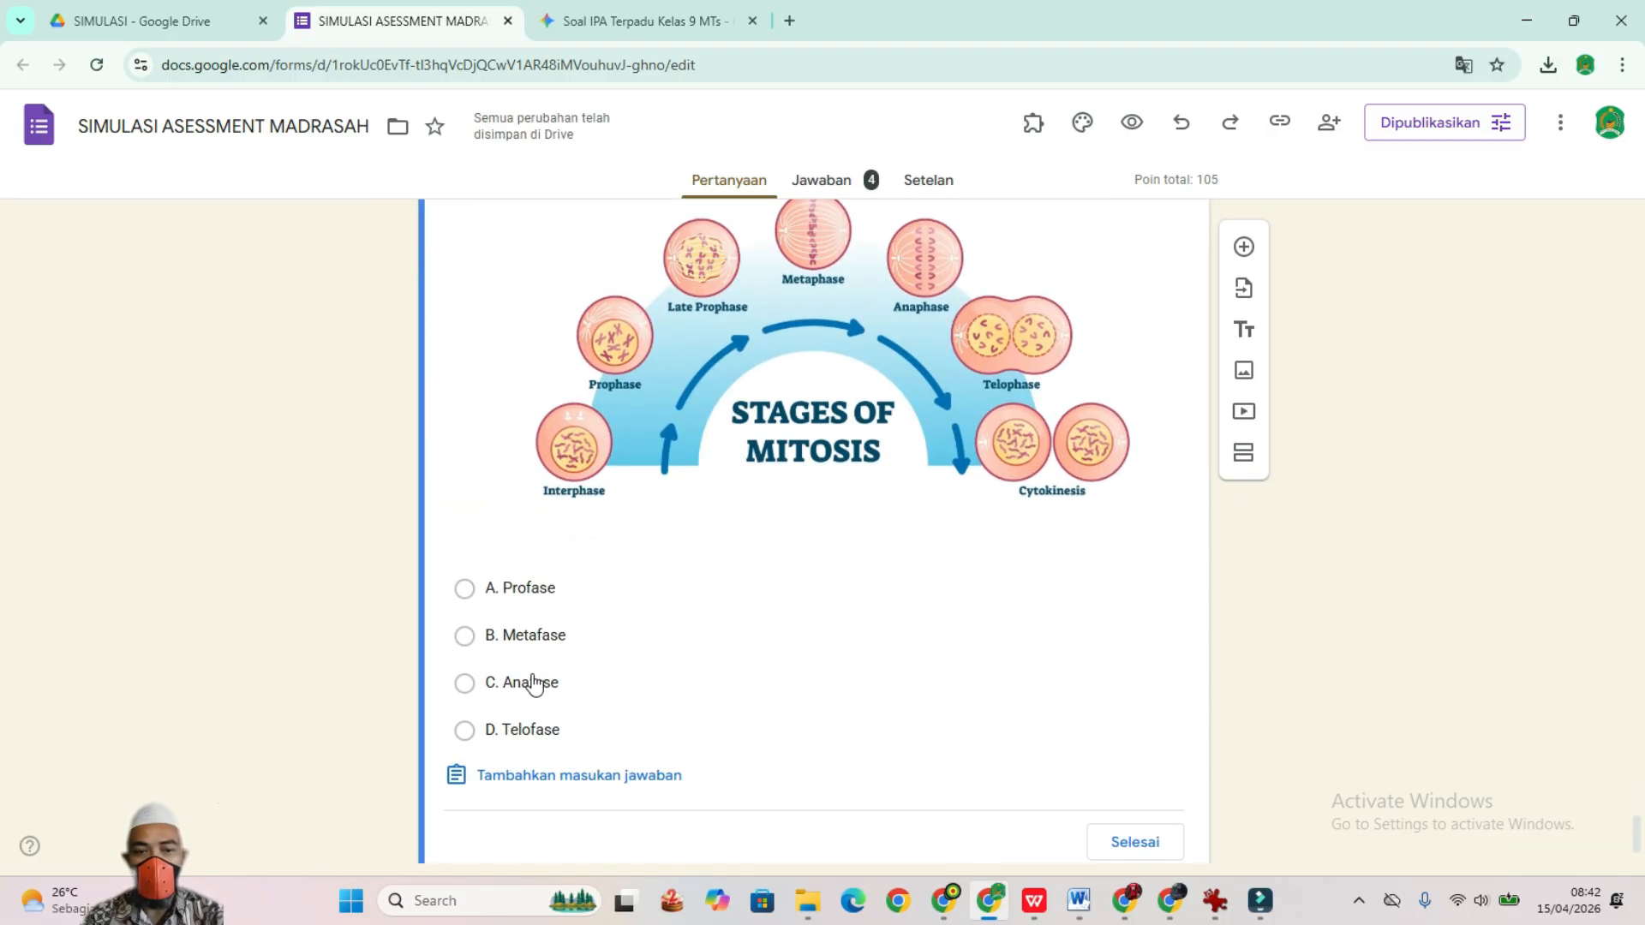
click(463, 638)
scroll(829, 697, down, 1)
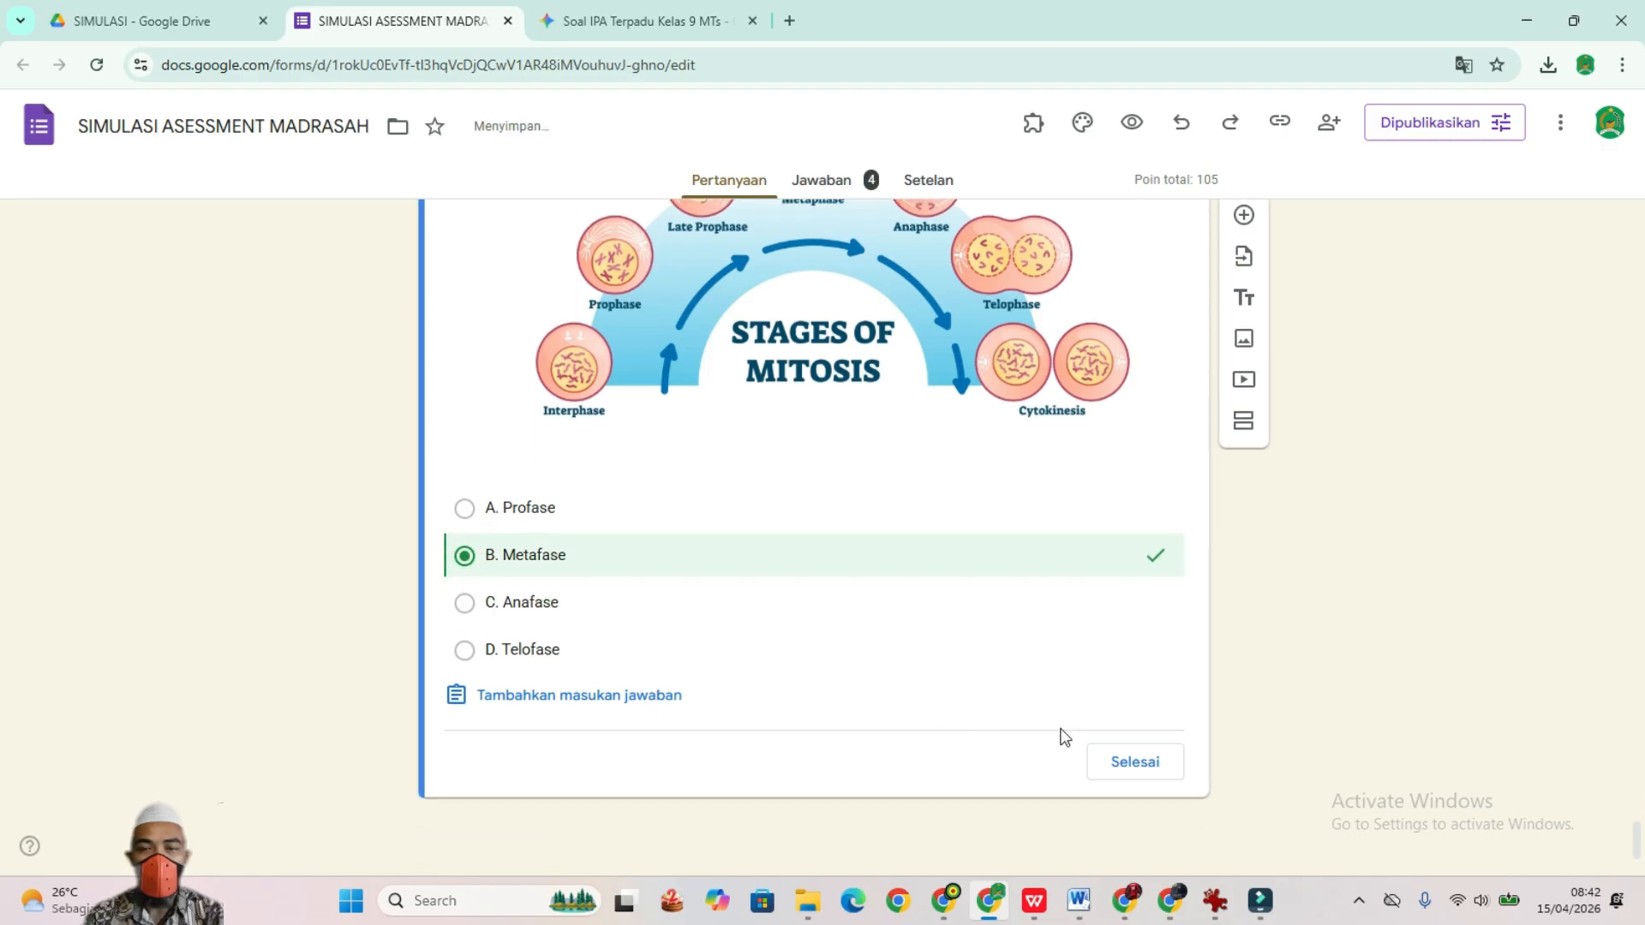
click(1146, 761)
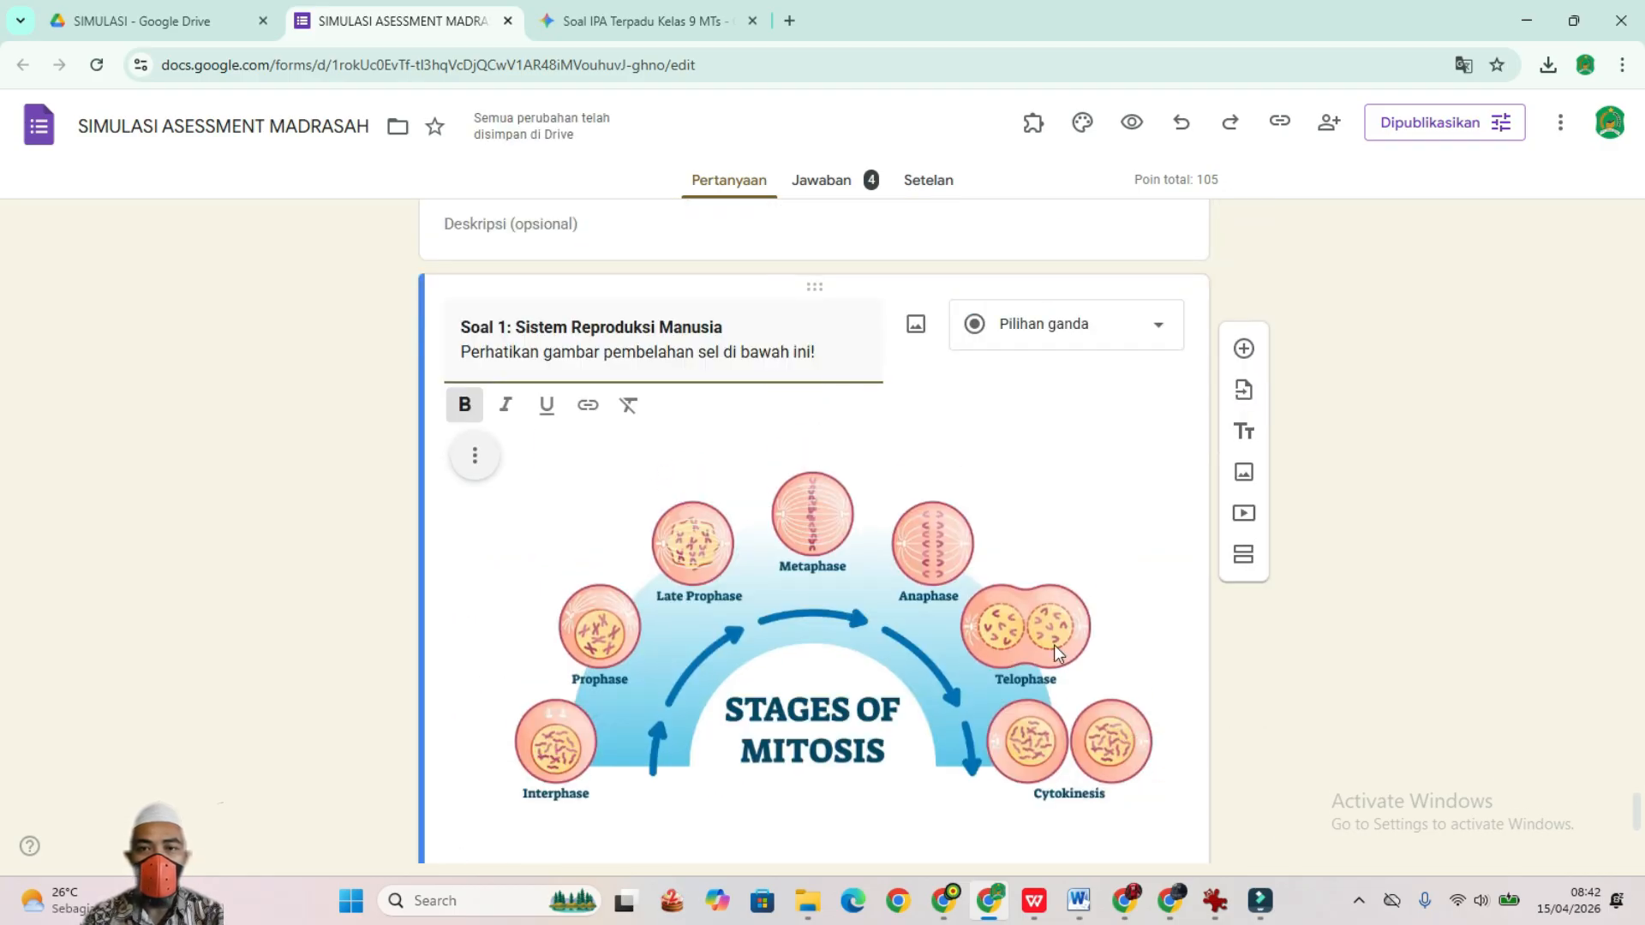
scroll(1056, 651, down, 3)
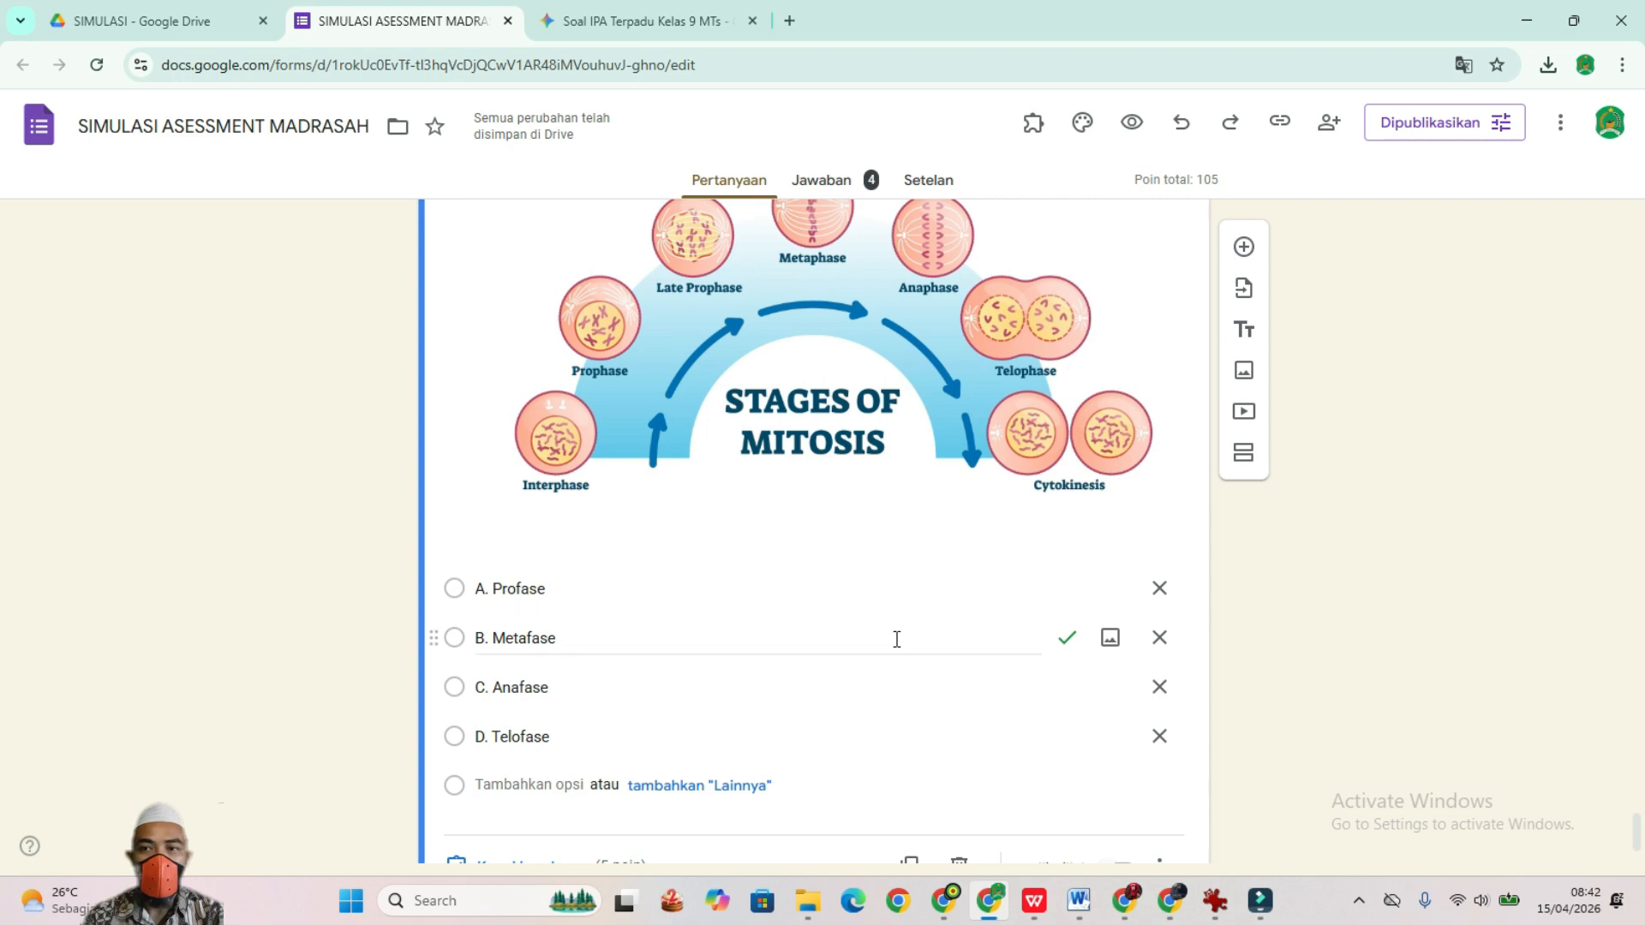
scroll(796, 643, down, 1)
scroll(795, 646, up, 3)
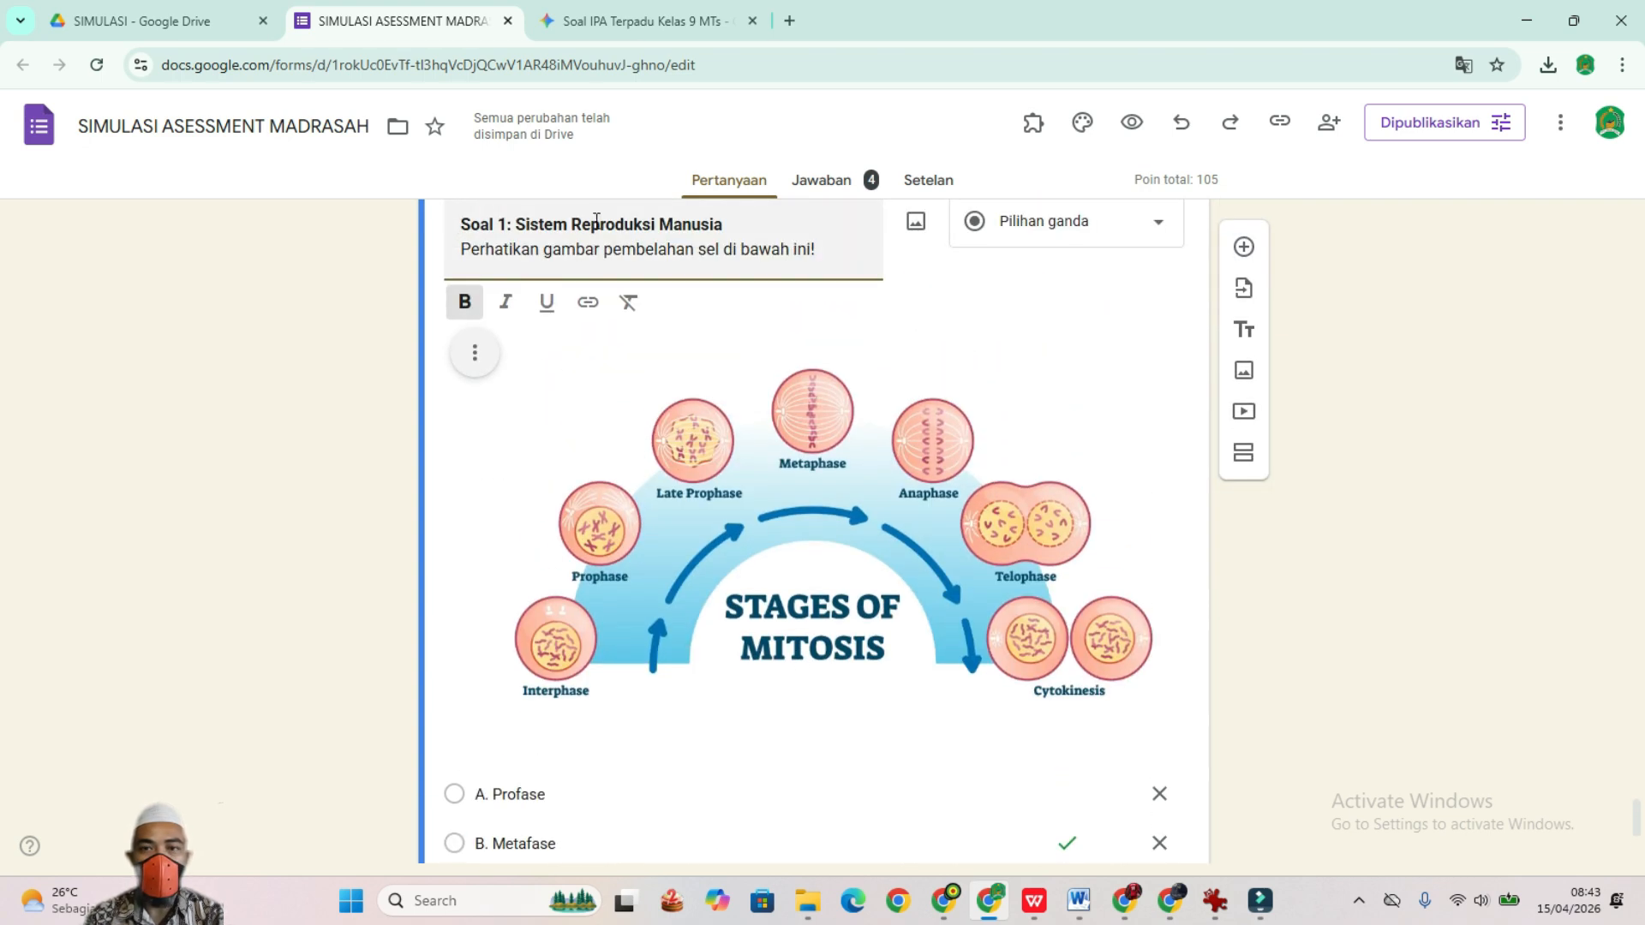
Step: Add a new multiple-choice question below Soal 1 in the SOAL IPA TERPADU section
scroll(633, 292, up, 1)
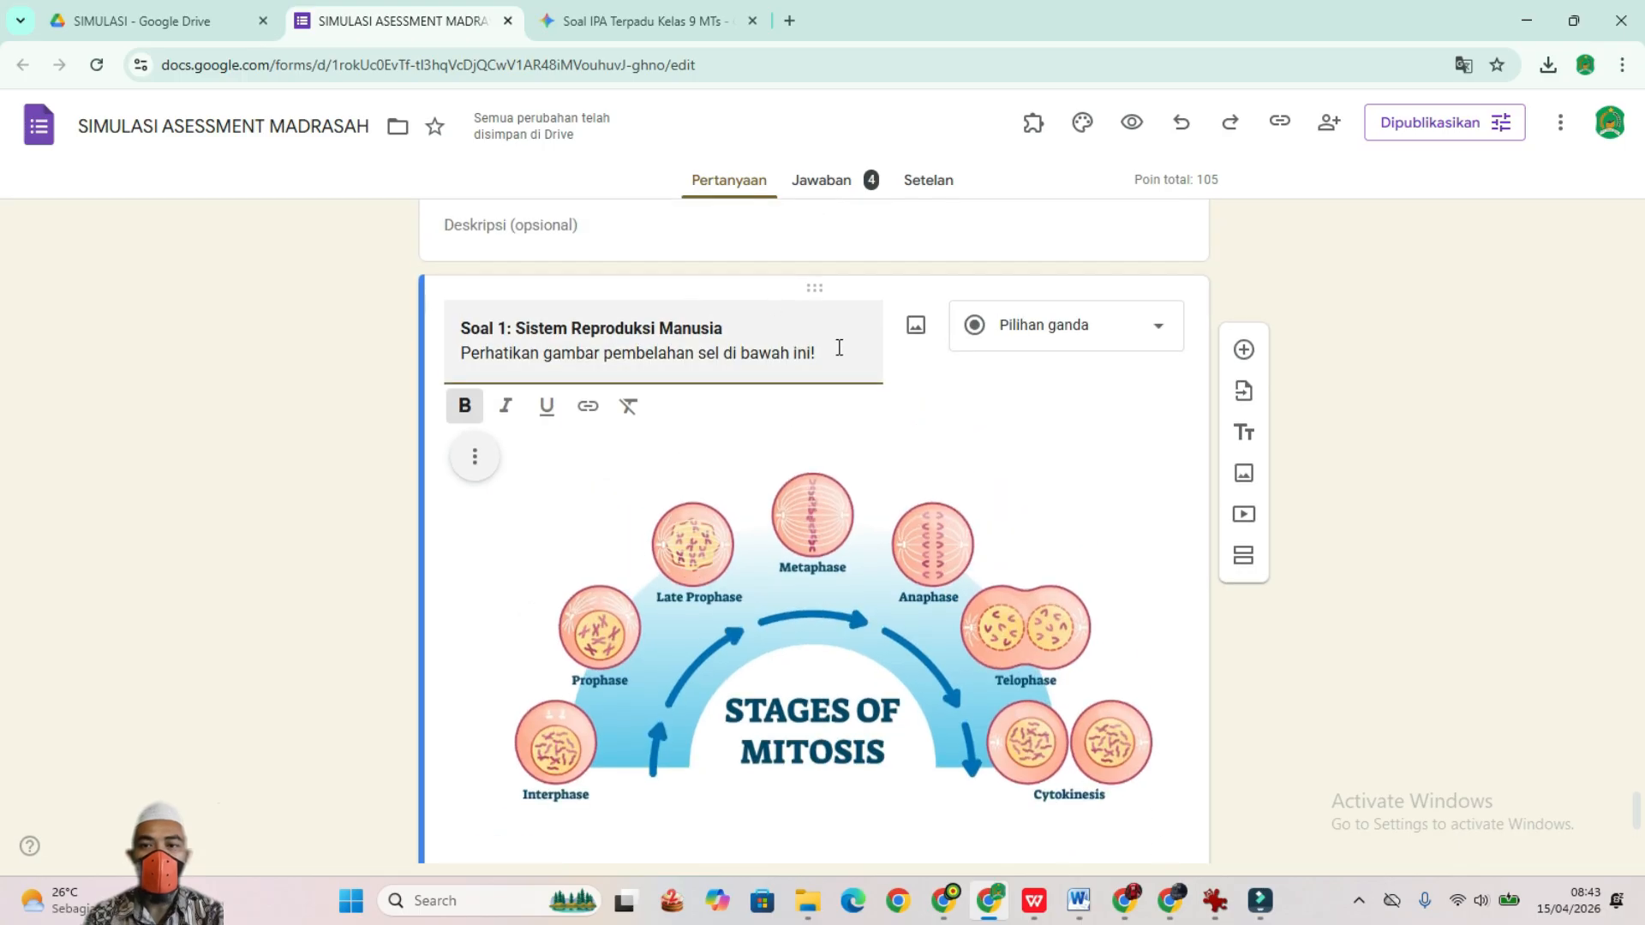
scroll(839, 347, up, 1)
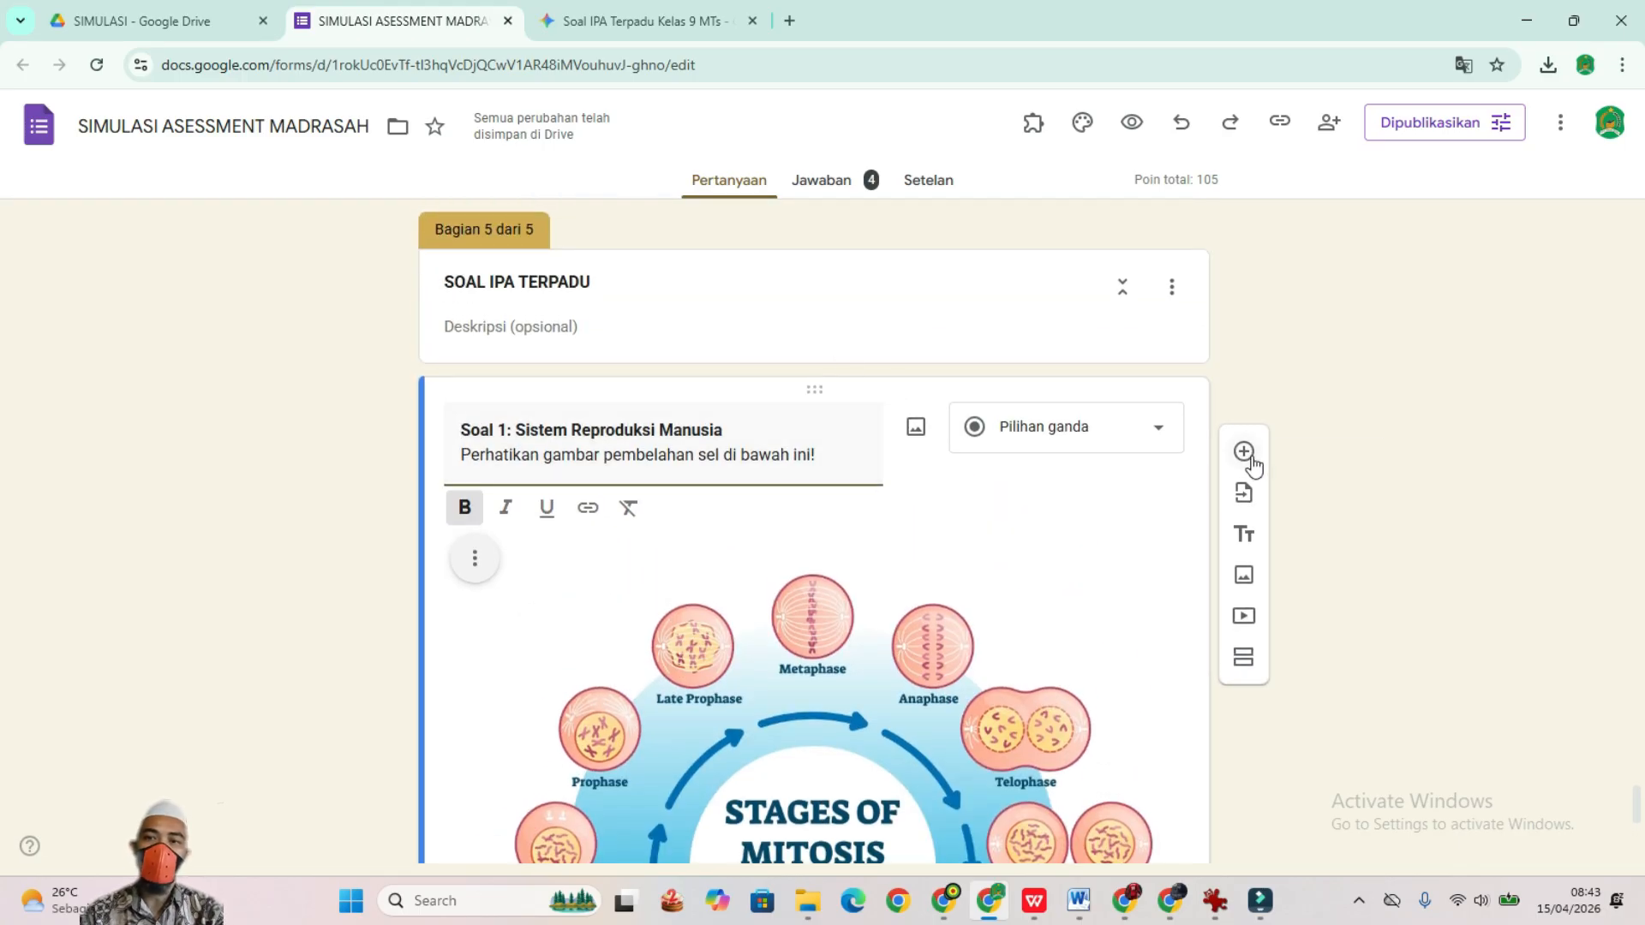
click(1247, 454)
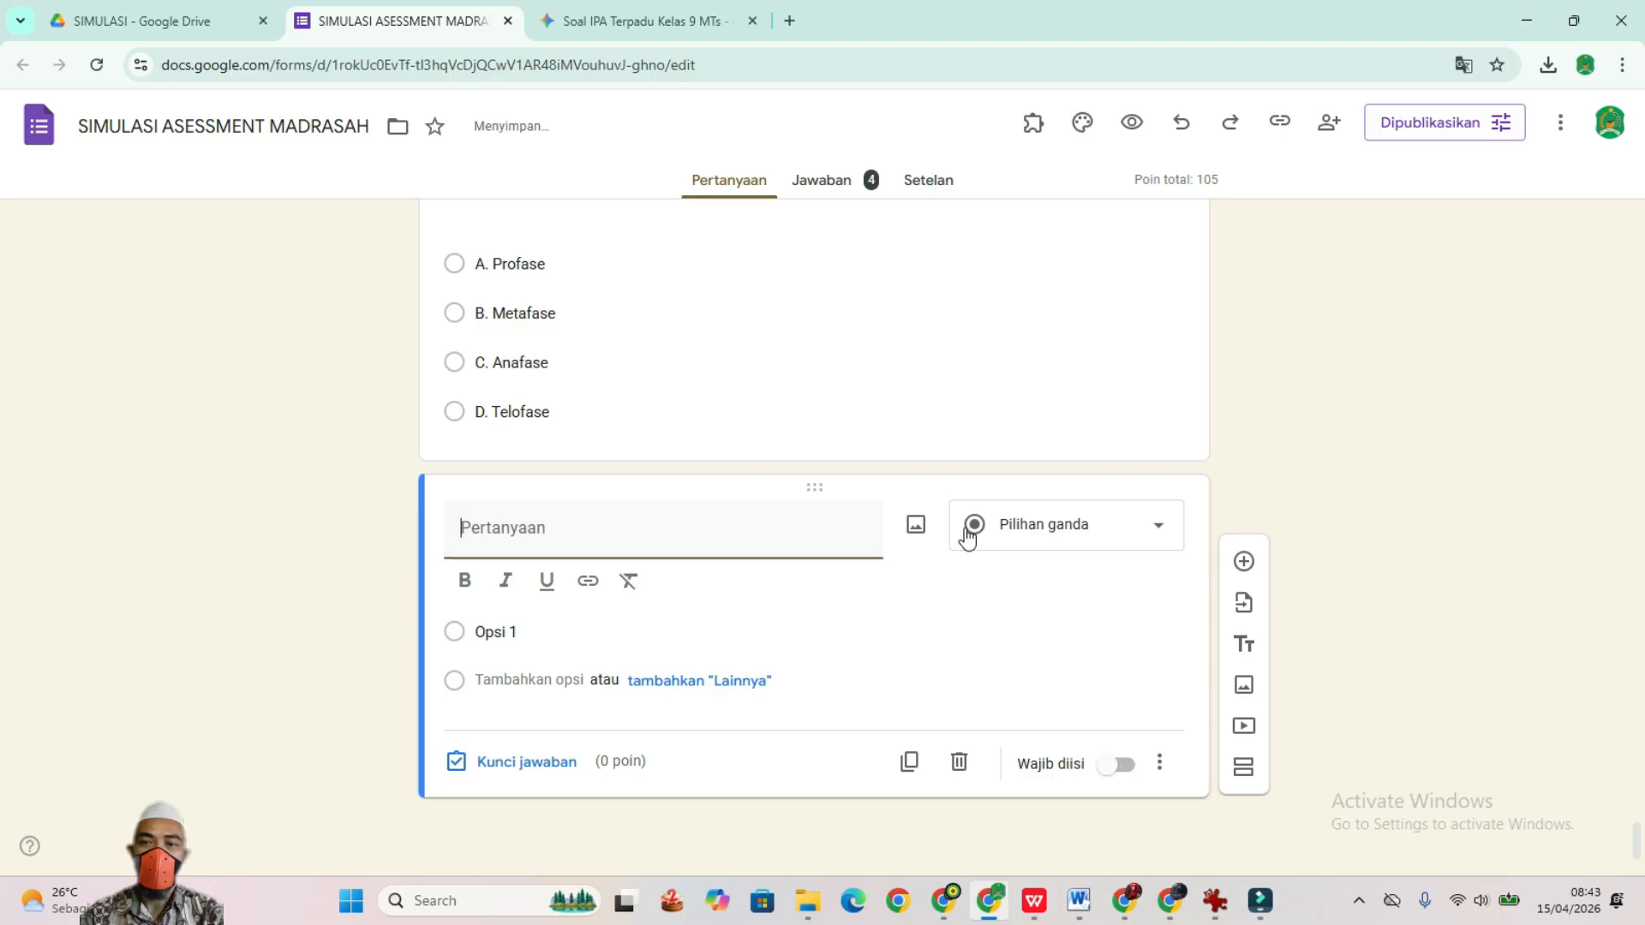
Step: Copy the phrase "gambar teknik reproduksi vegetatif" from Soal 2 in the Gemini conversation
click(624, 25)
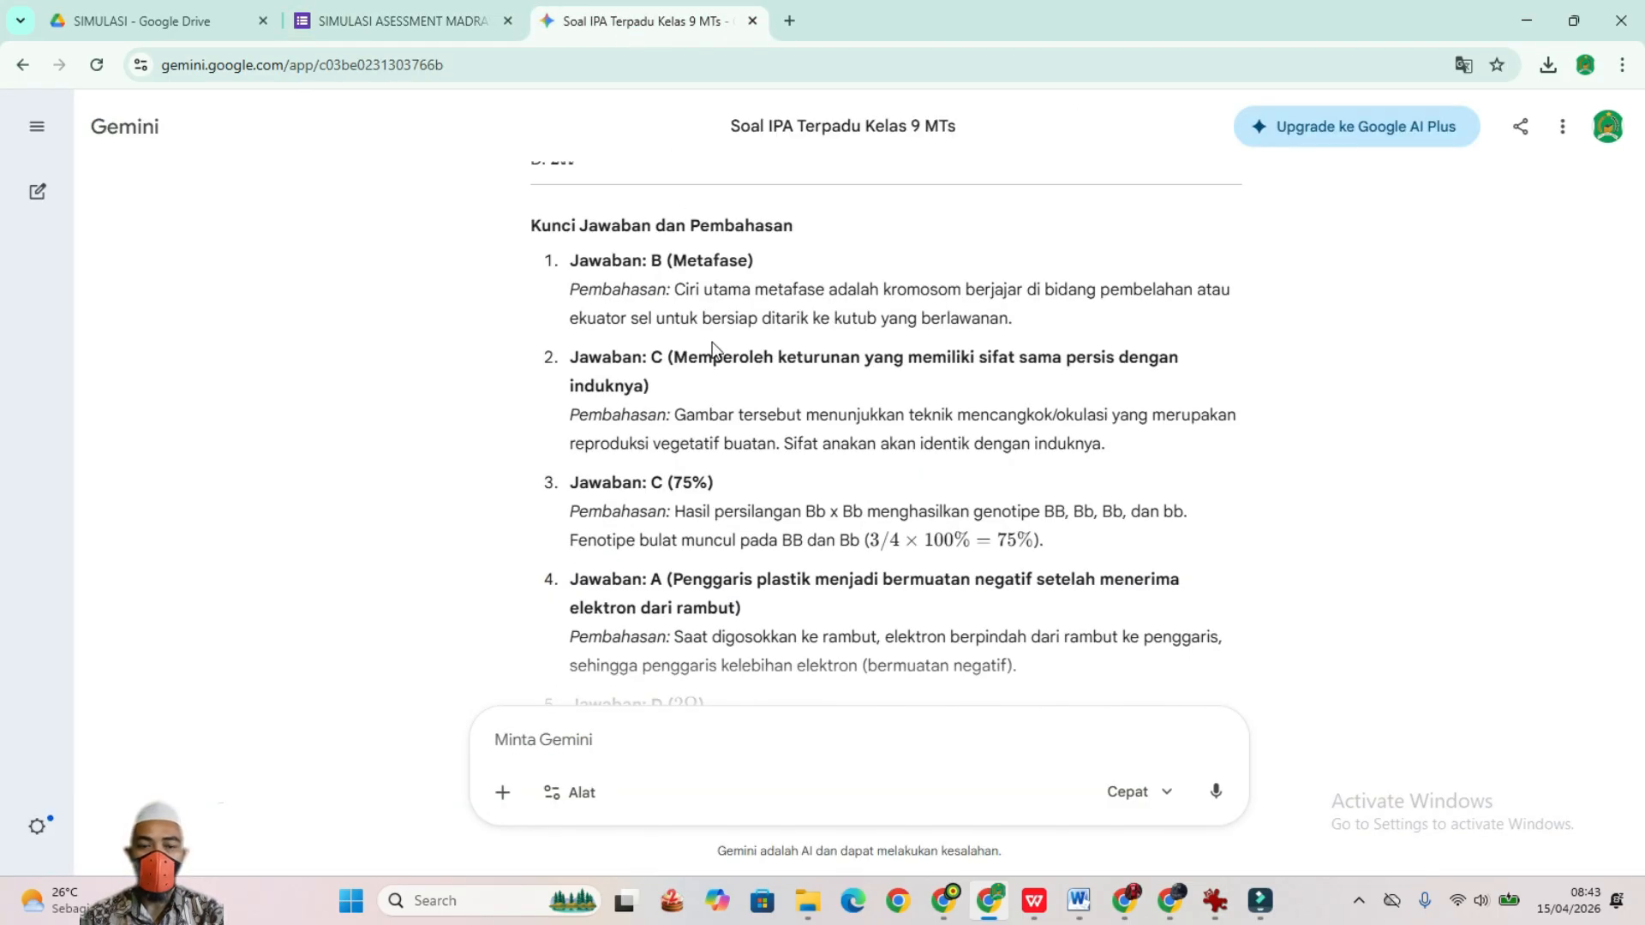
scroll(712, 341, up, 15)
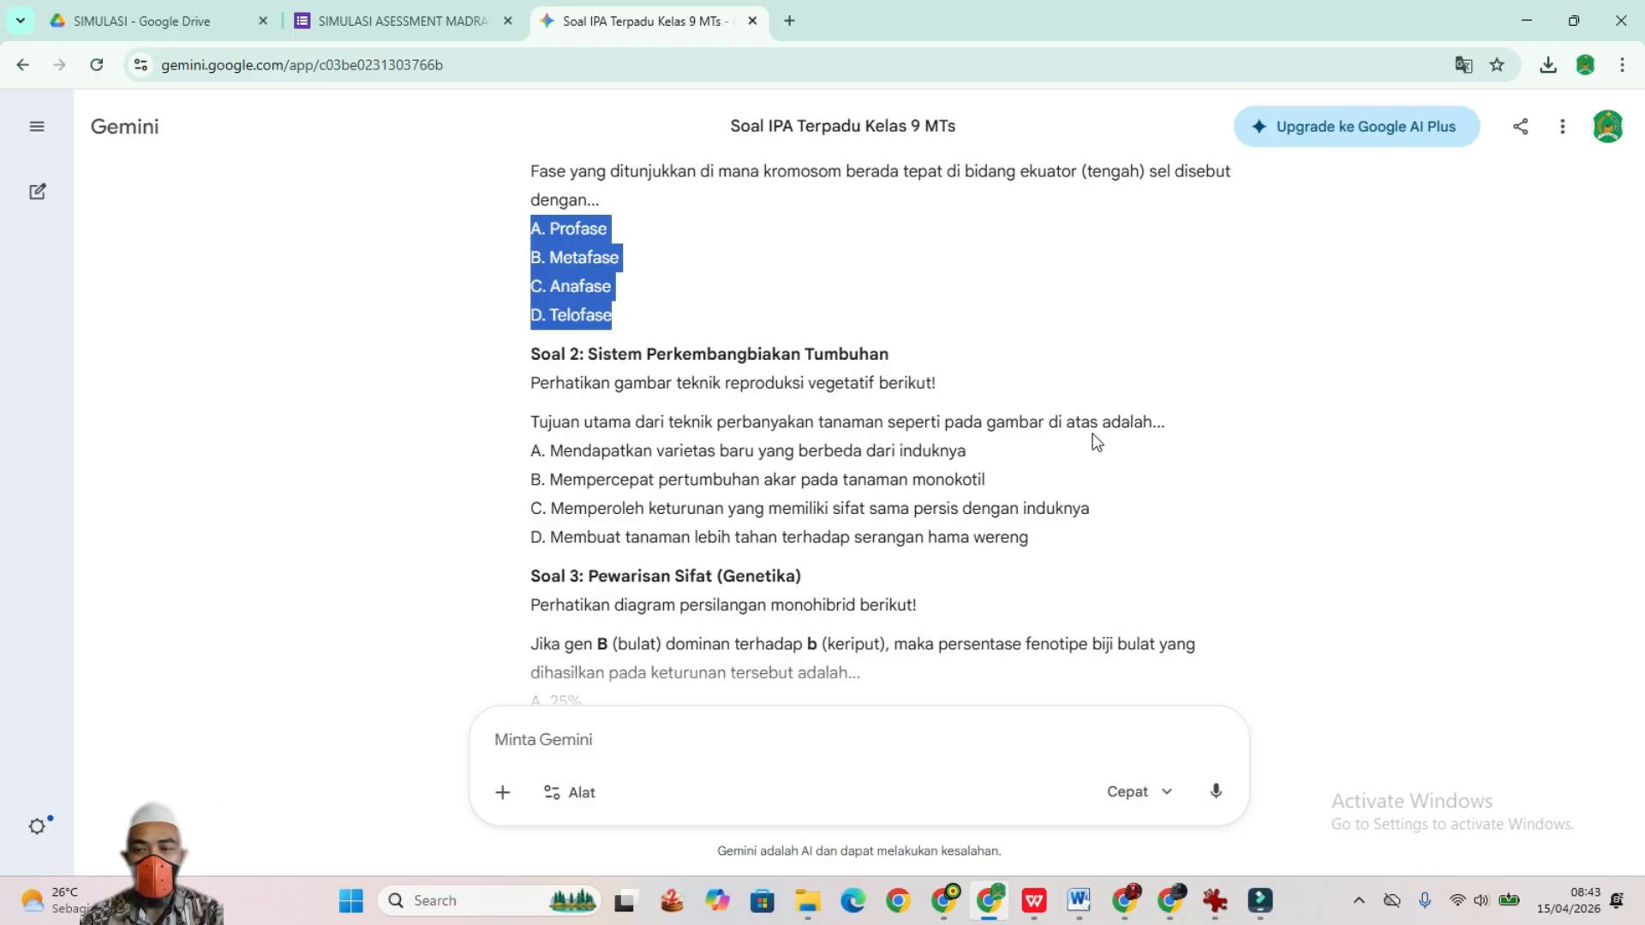
scroll(829, 439, up, 1)
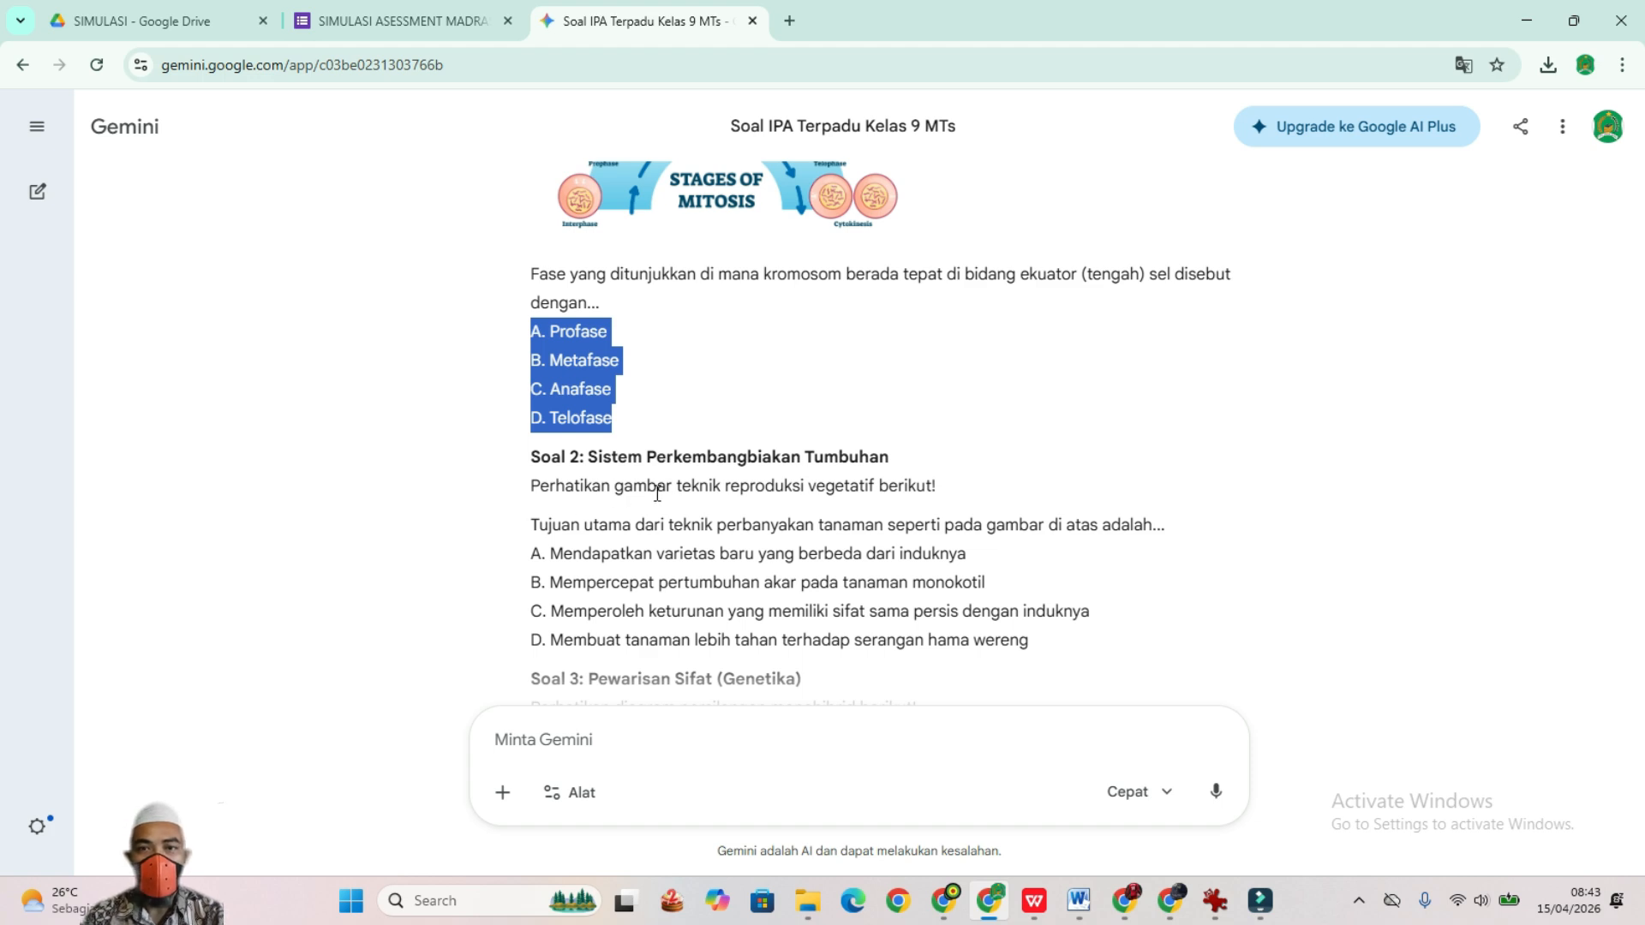
drag(615, 489, 878, 493)
key(ctrl+c)
click(758, 492)
click(743, 491)
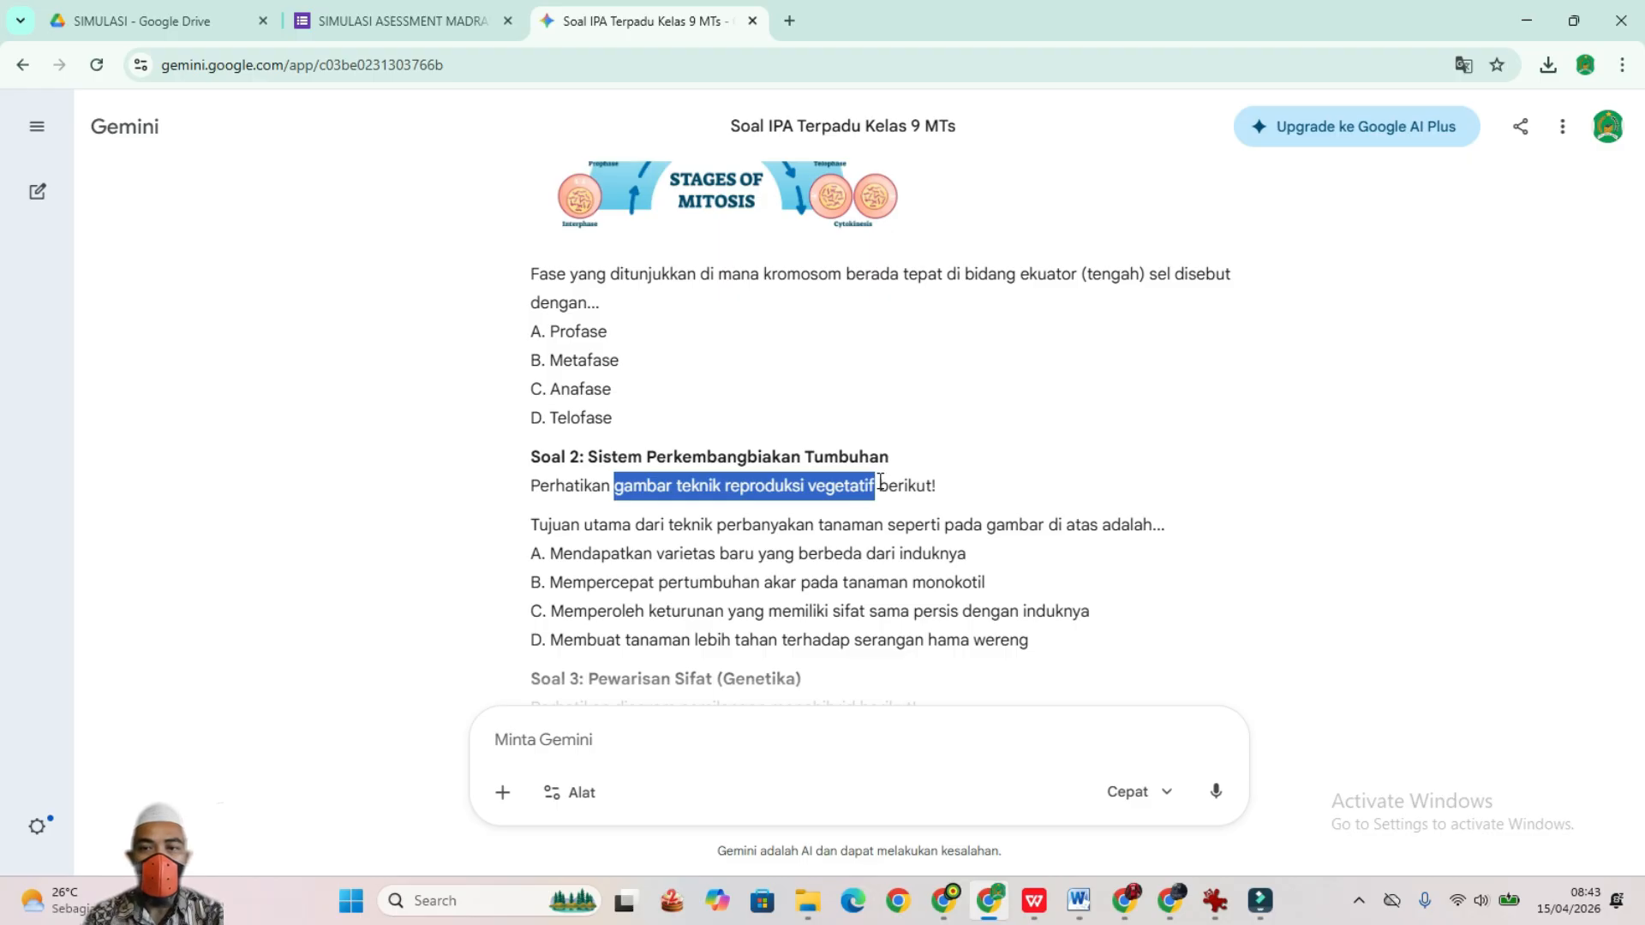
Step: Ask Gemini for an image with the prompt "buatkan gambar teknik reproduksi vegetatif ukuran 1:1"
scroll(880, 482, down, 6)
click(592, 744)
text(buatk)
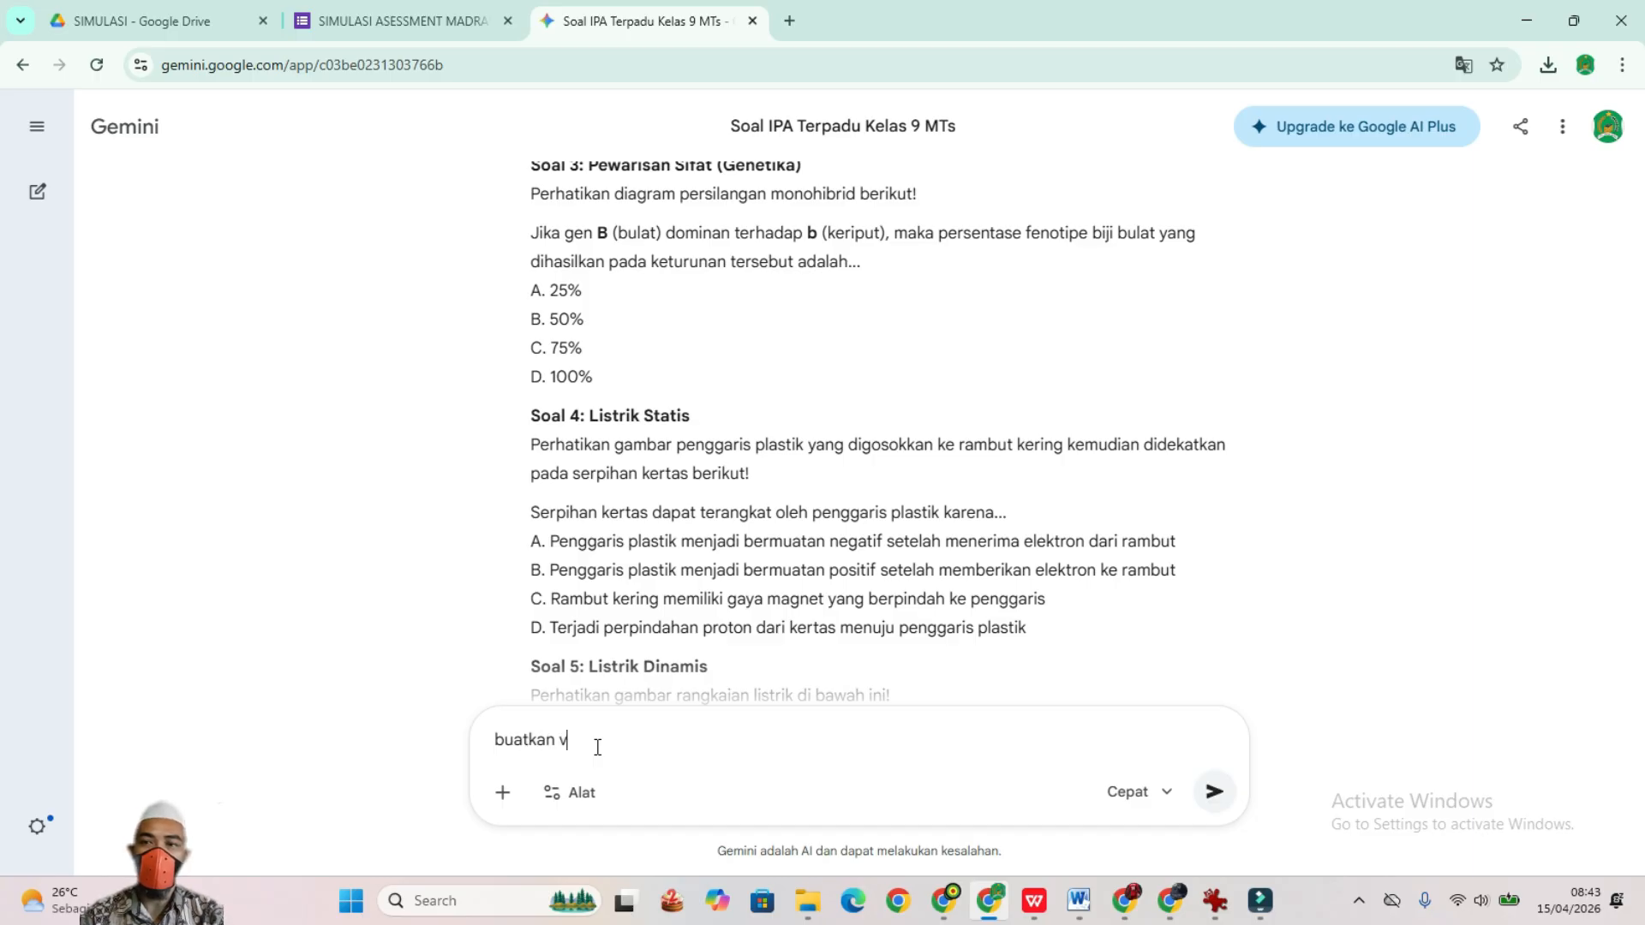
text(an)
key(ctrl+v)
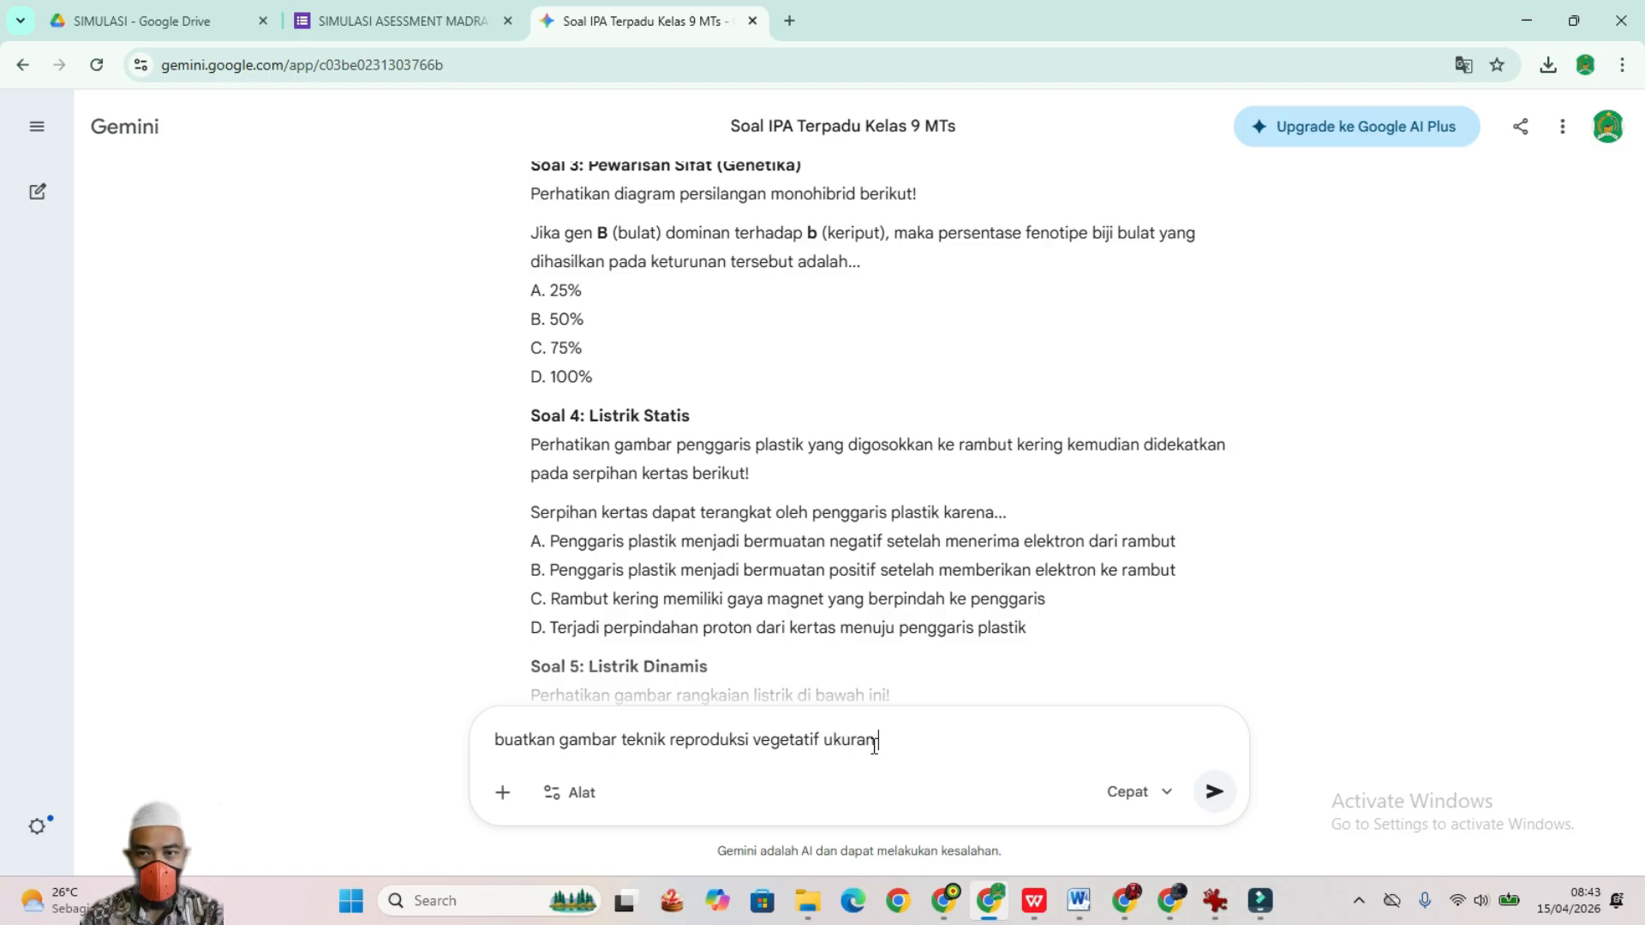
click(1223, 797)
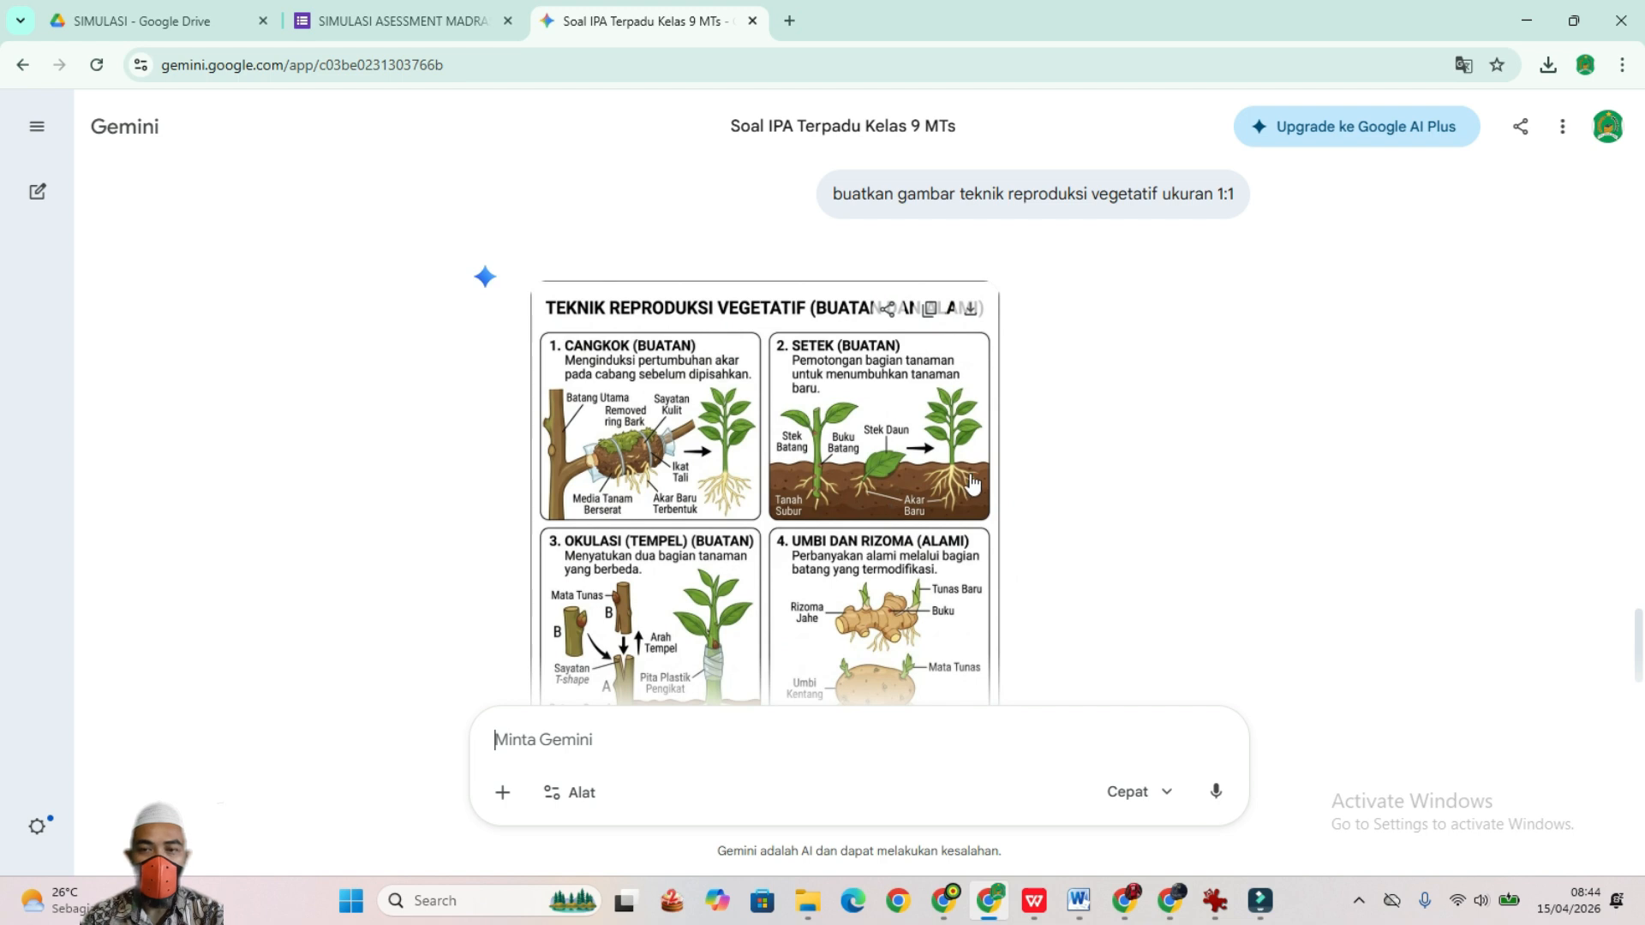
Step: Download the full-size vegetative reproduction image that Gemini generated
scroll(982, 483, down, 1)
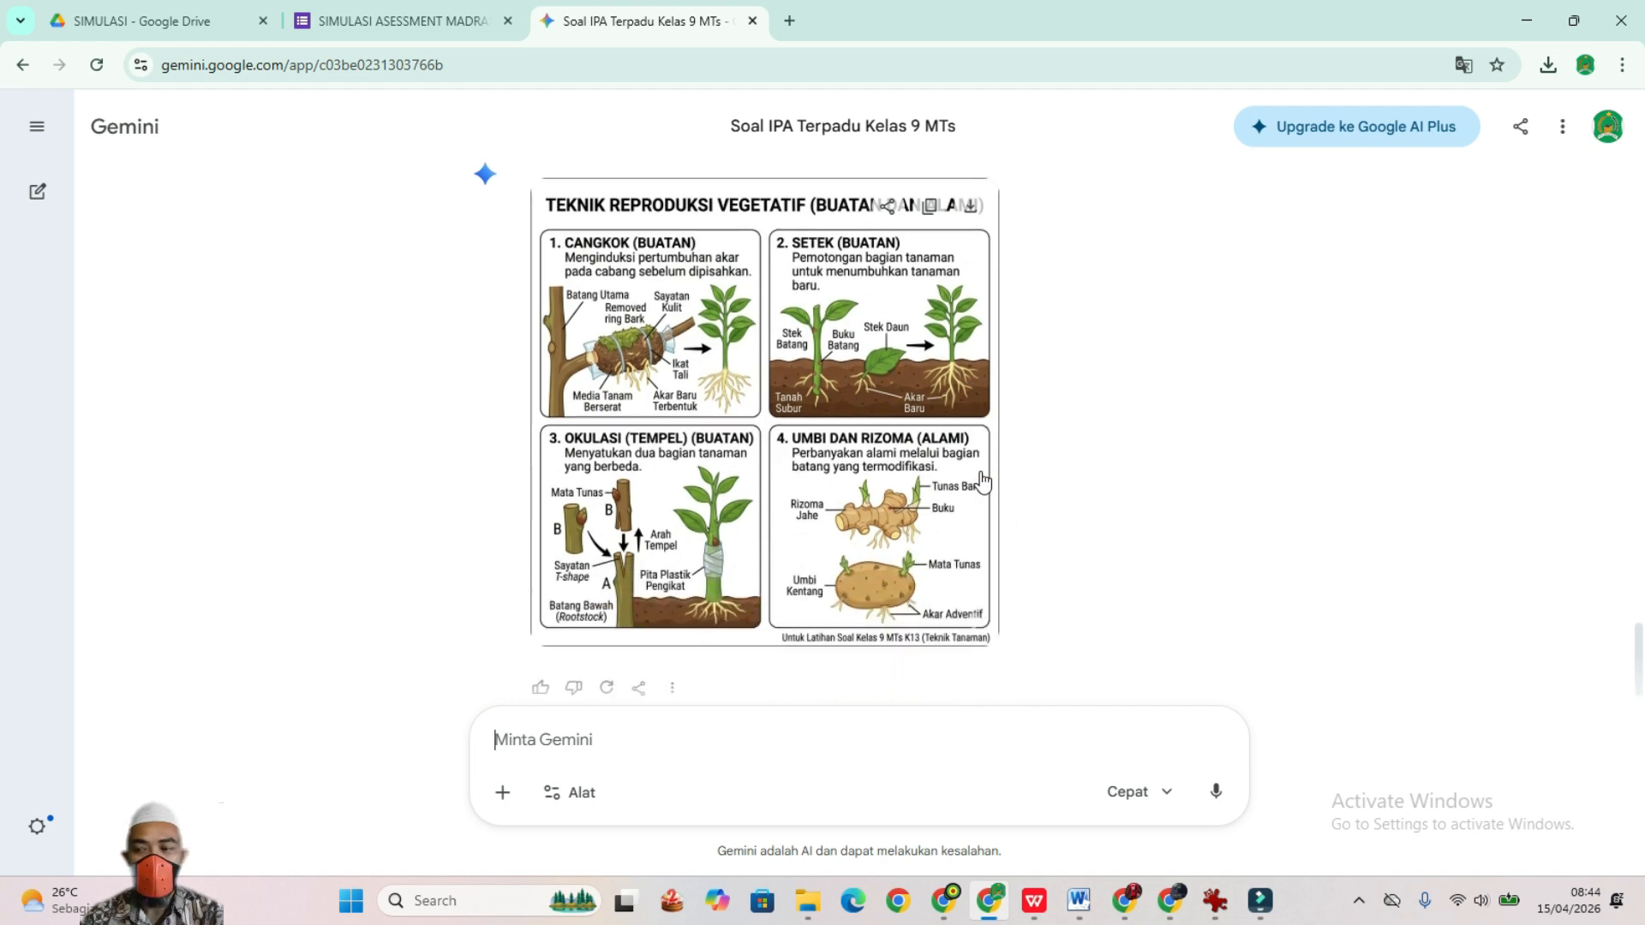
click(973, 209)
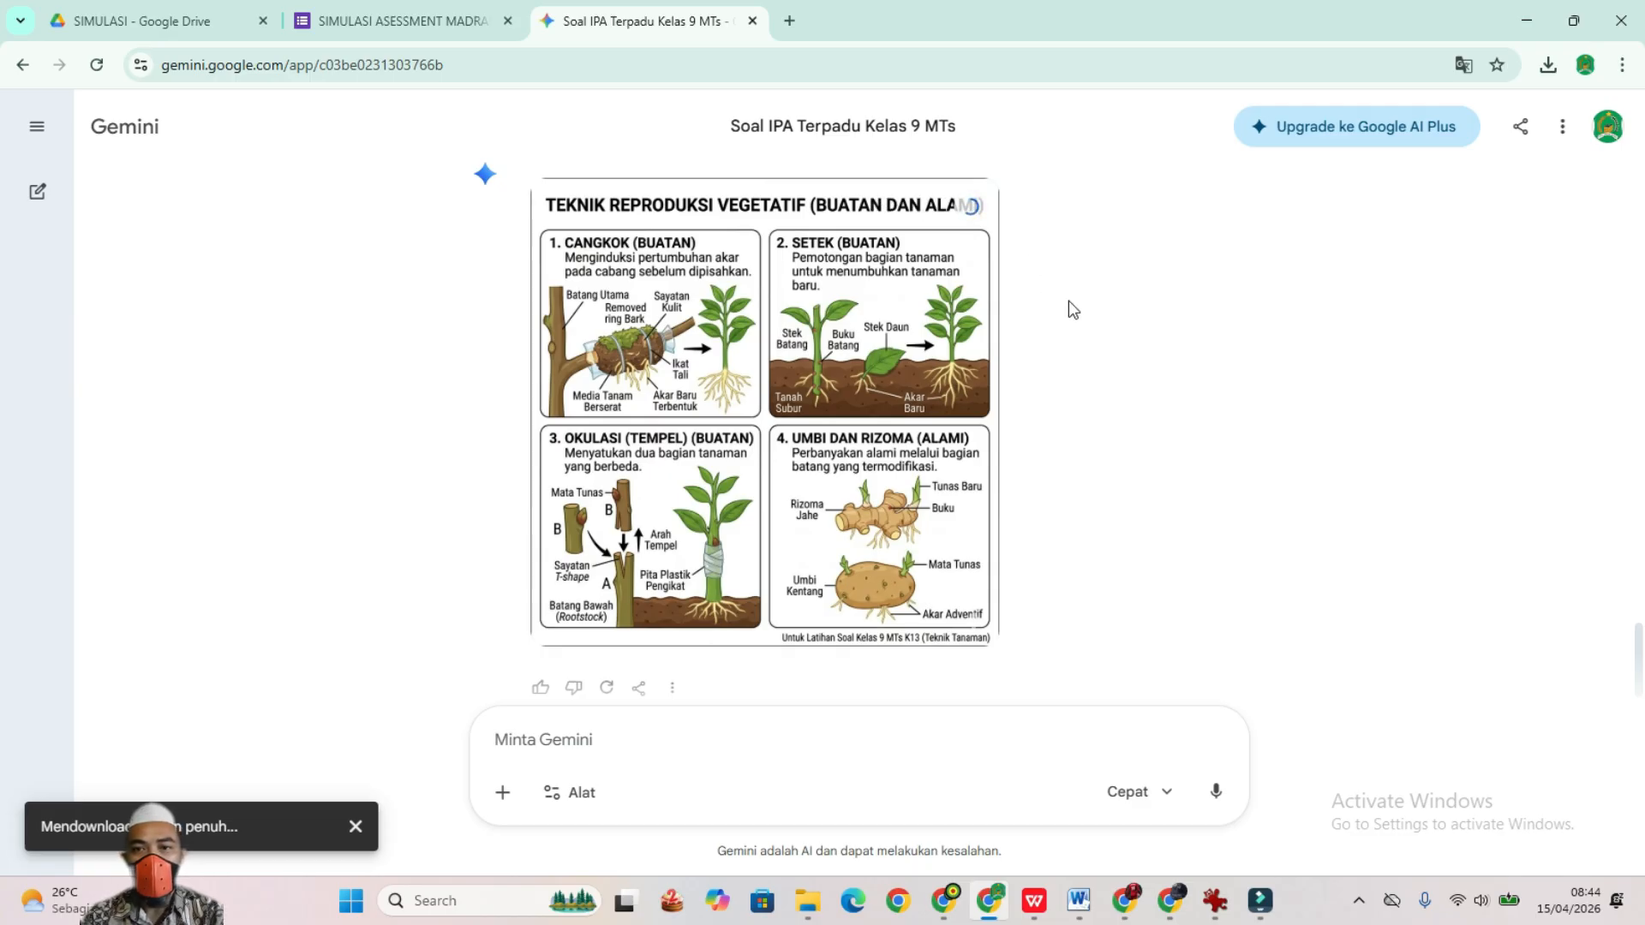
click(1081, 324)
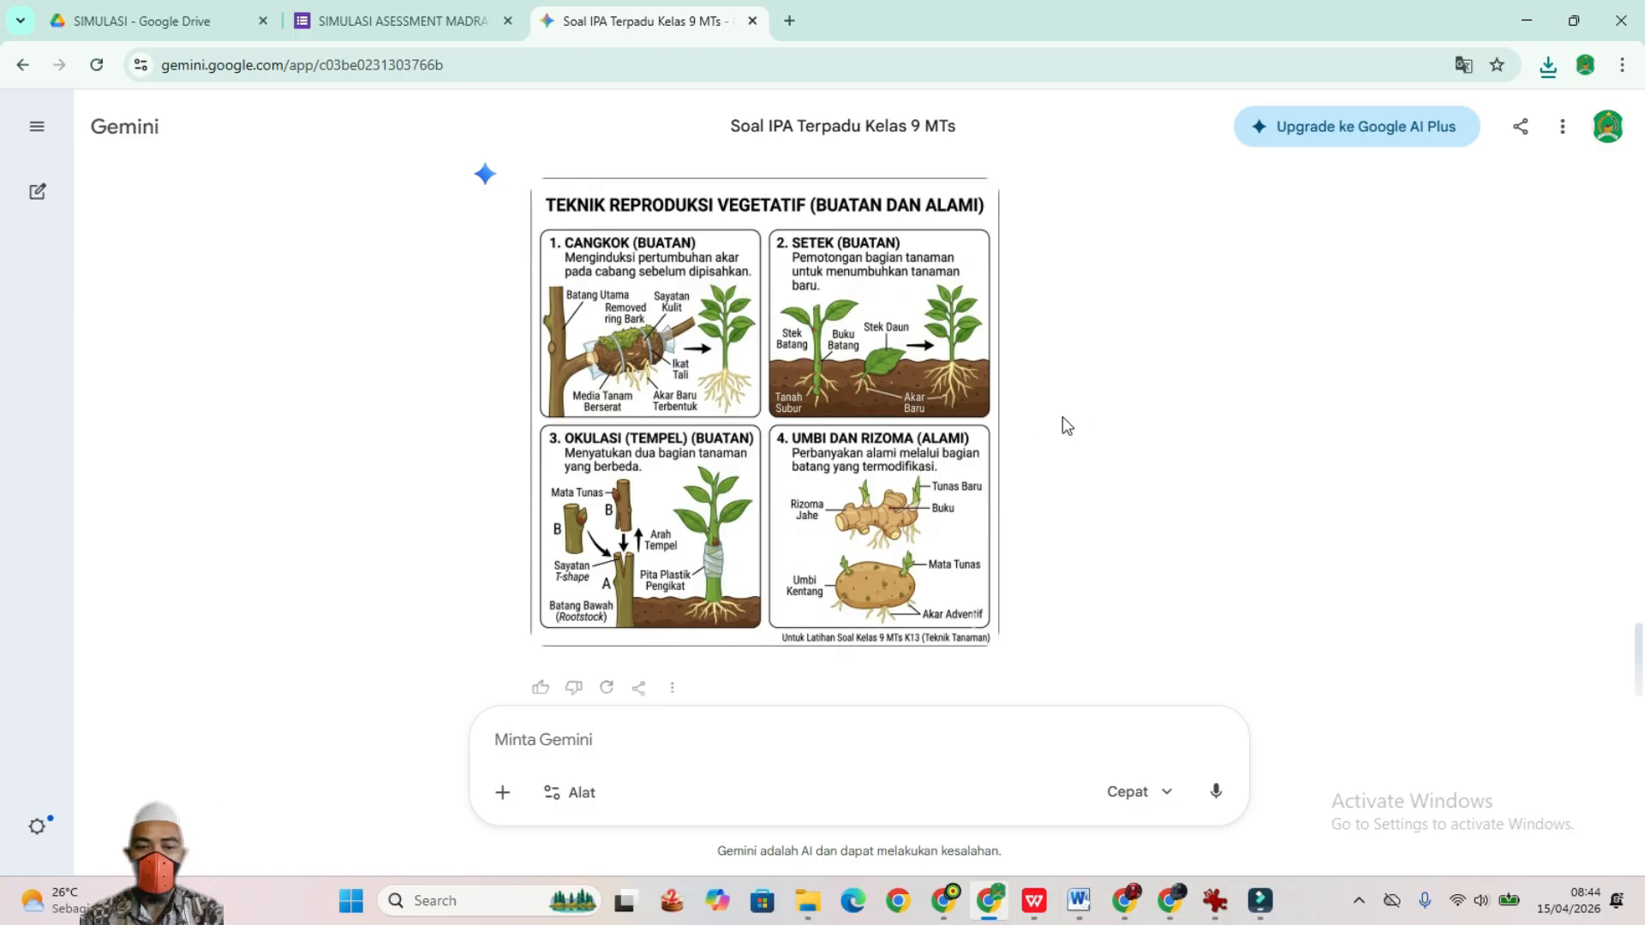
Step: Copy the Soal 2: Sistem Perkembangbiakan Tumbuhan heading and question text from Gemini into the form's new question
scroll(1023, 531, up, 7)
scroll(1024, 531, up, 15)
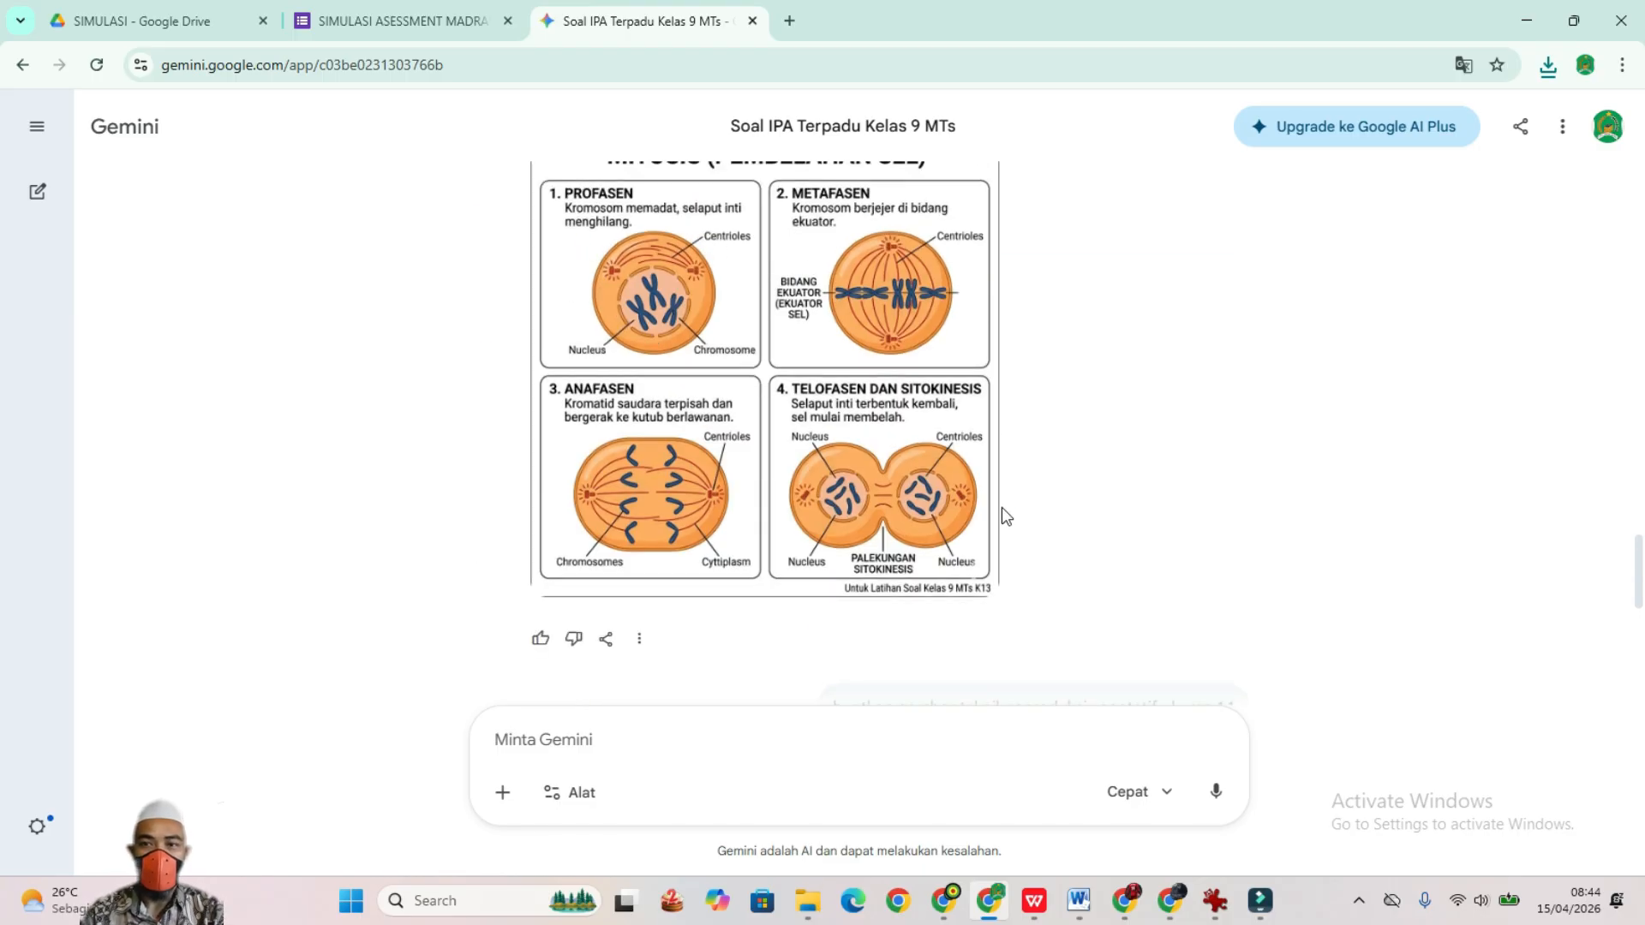
scroll(863, 383, up, 14)
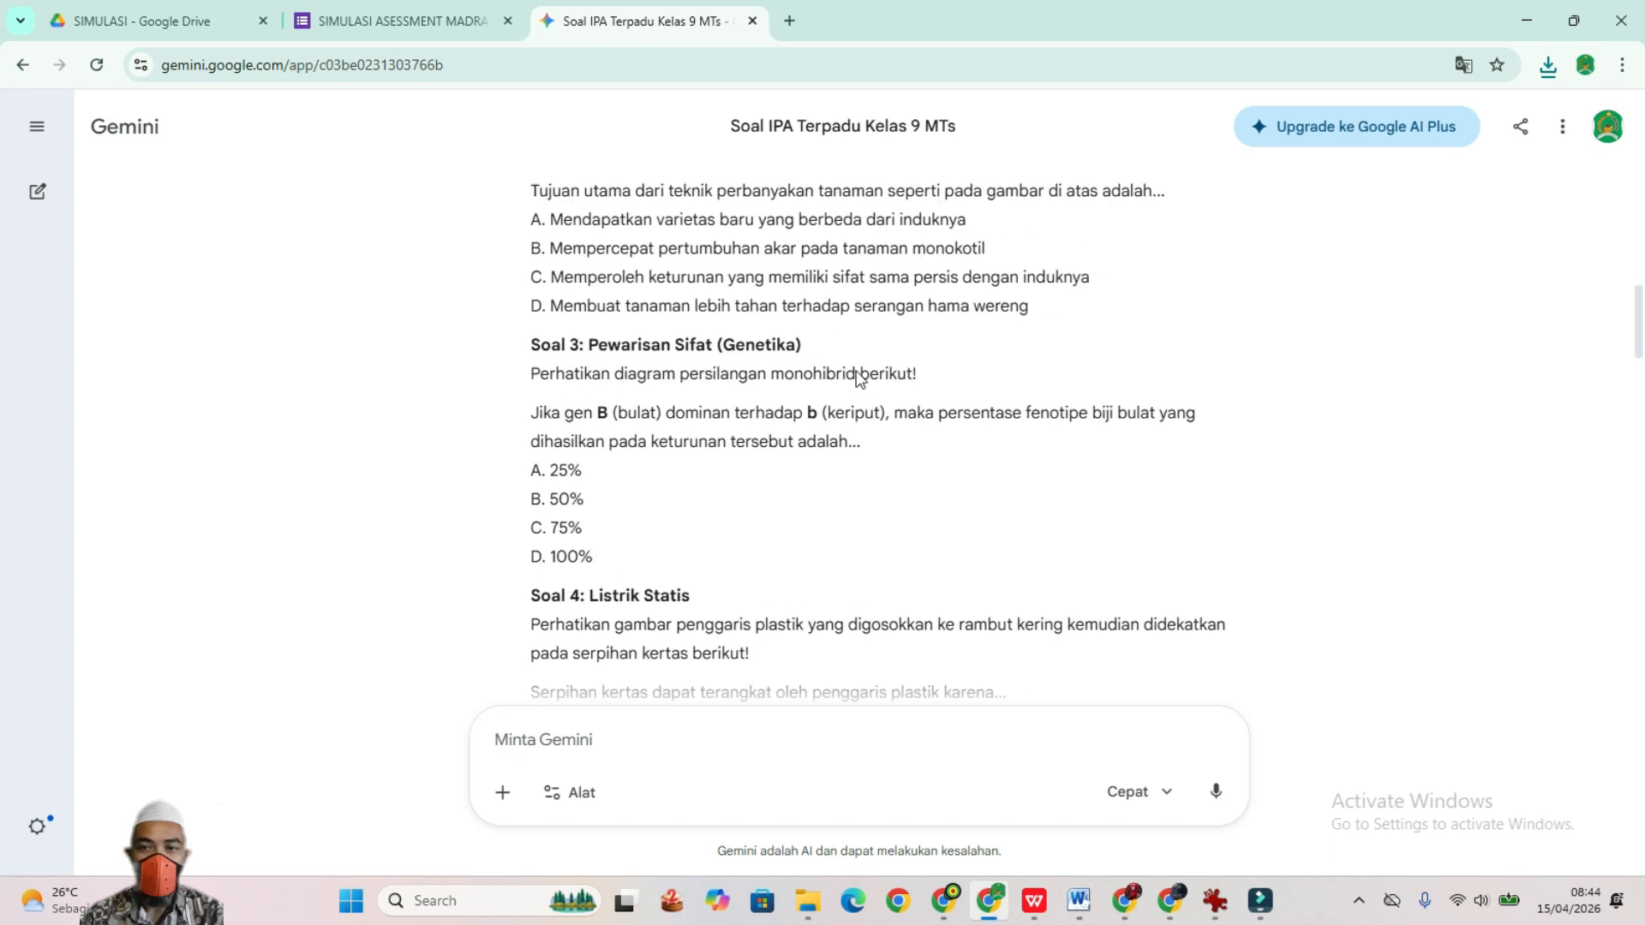
scroll(797, 421, down, 2)
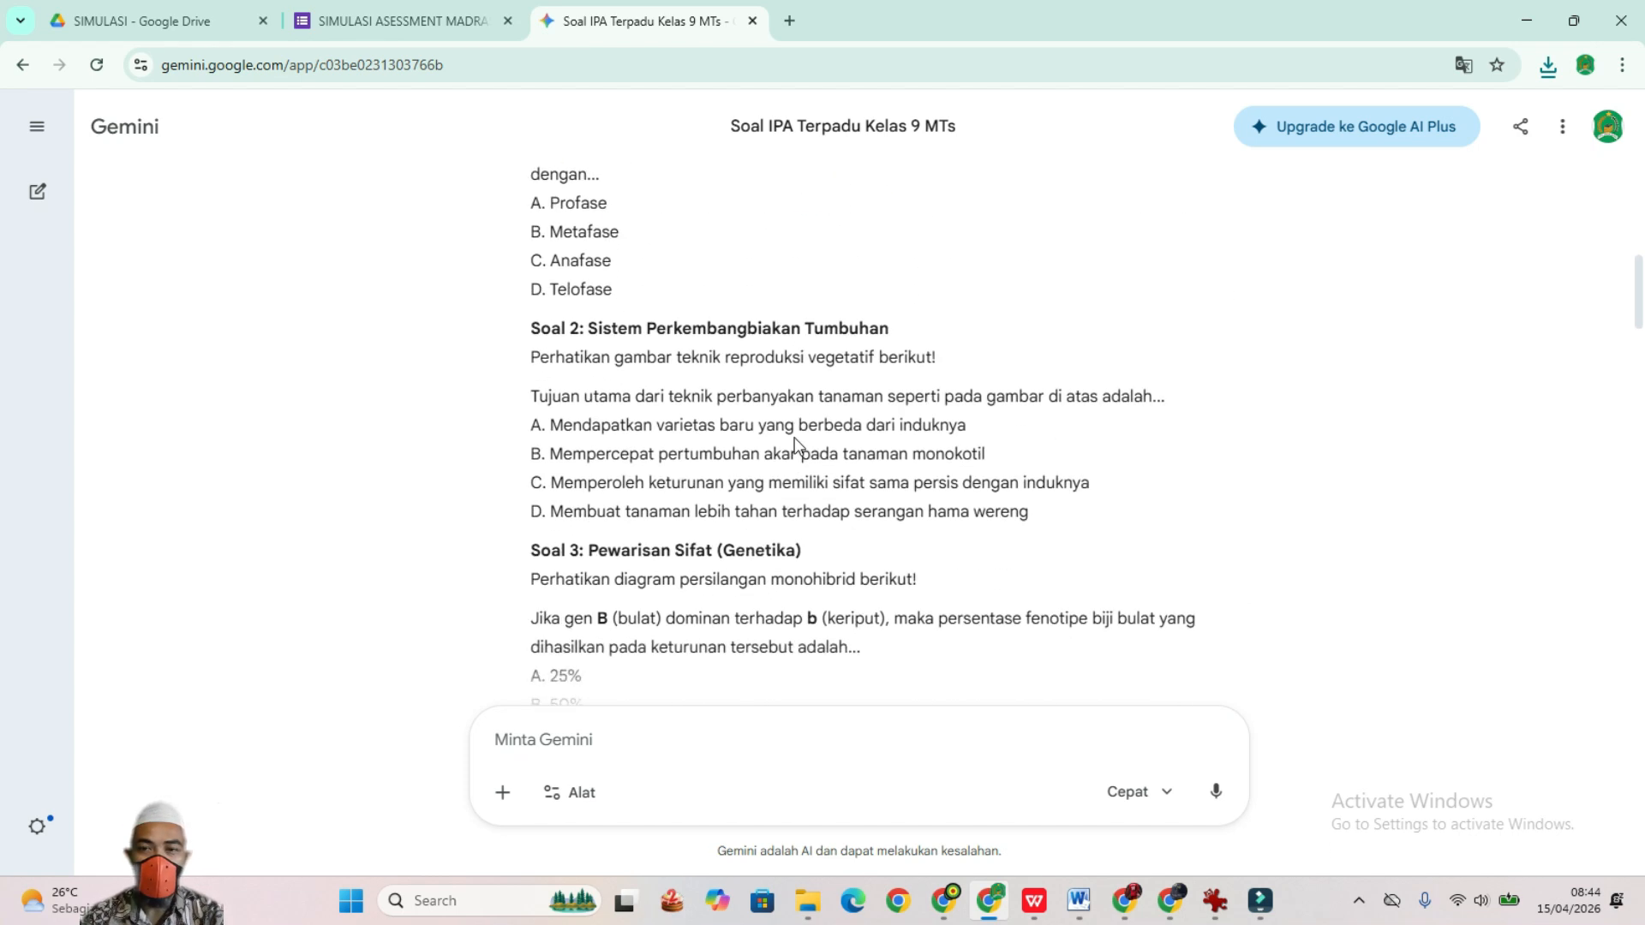
double_click(550, 329)
click(739, 377)
drag(532, 328, 1184, 403)
key(ctrl+c)
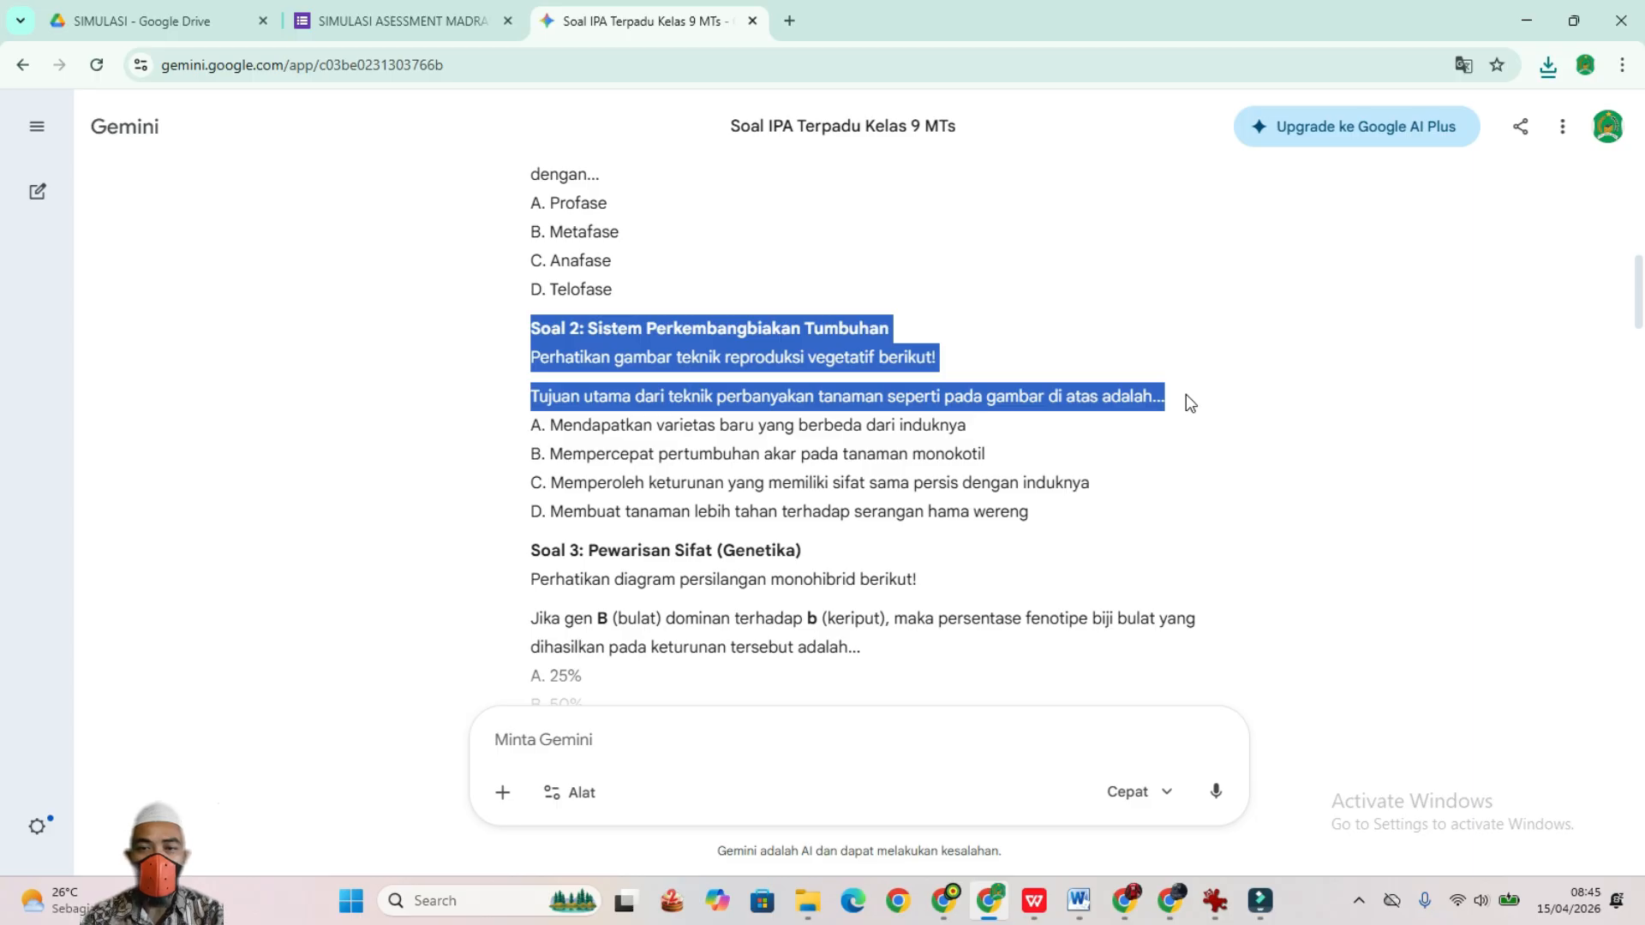
click(393, 21)
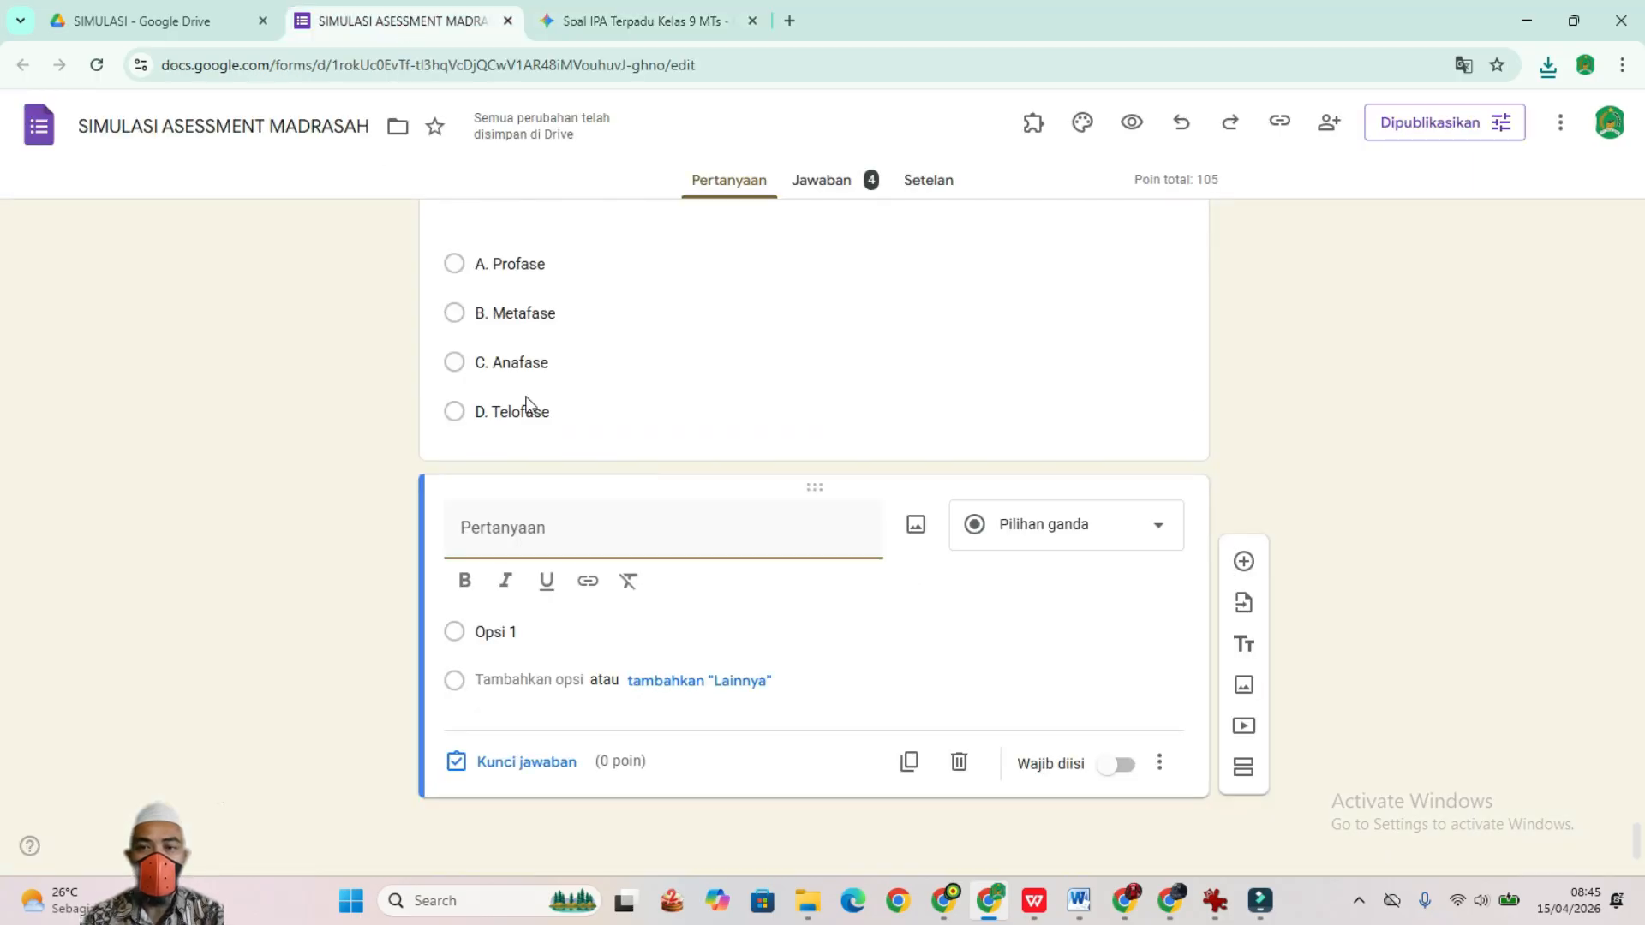
key(ctrl+v)
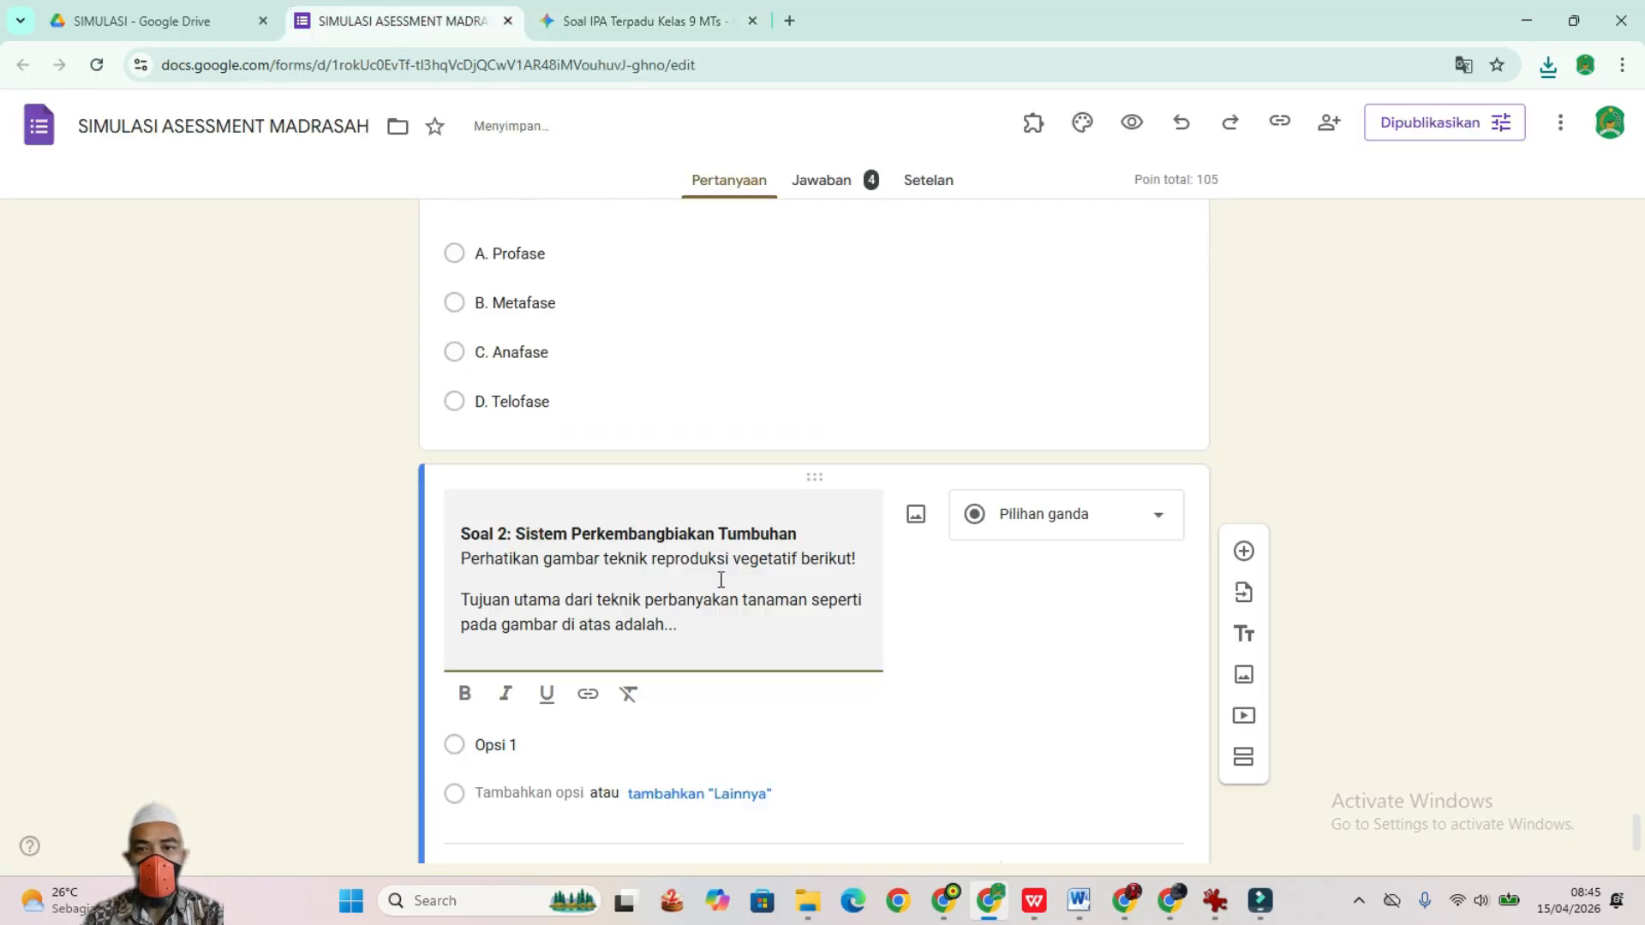
Step: Insert Gemini_Generated_Image_2k8x972k8x972k8x from Downloads into the form's Soal 2 question
click(915, 518)
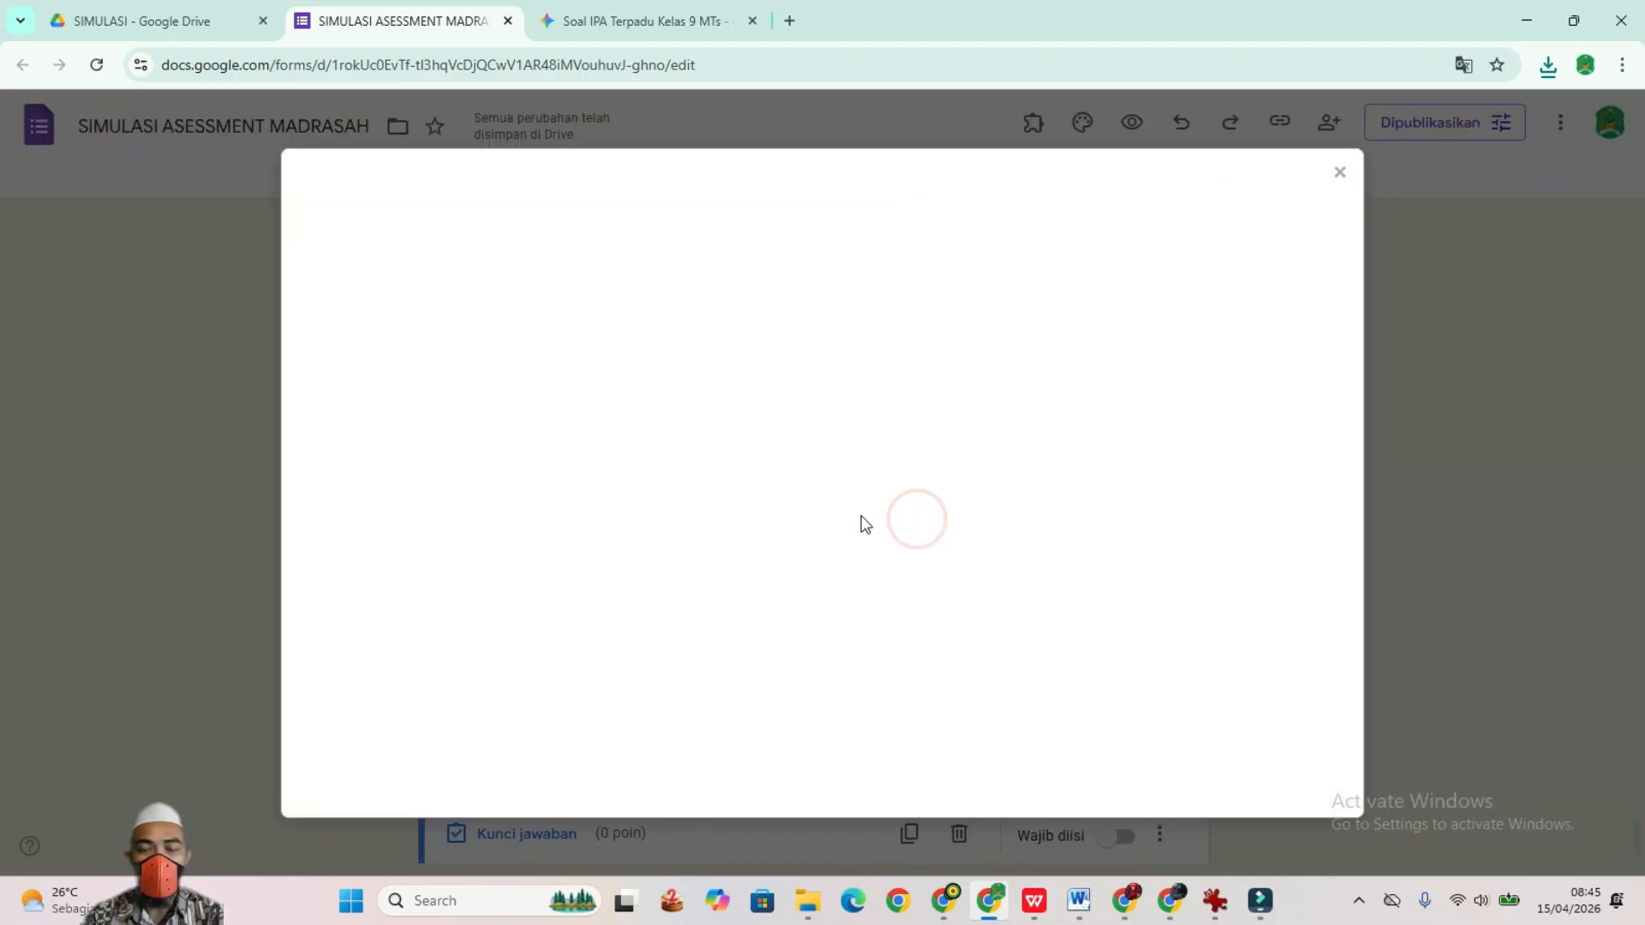
click(820, 635)
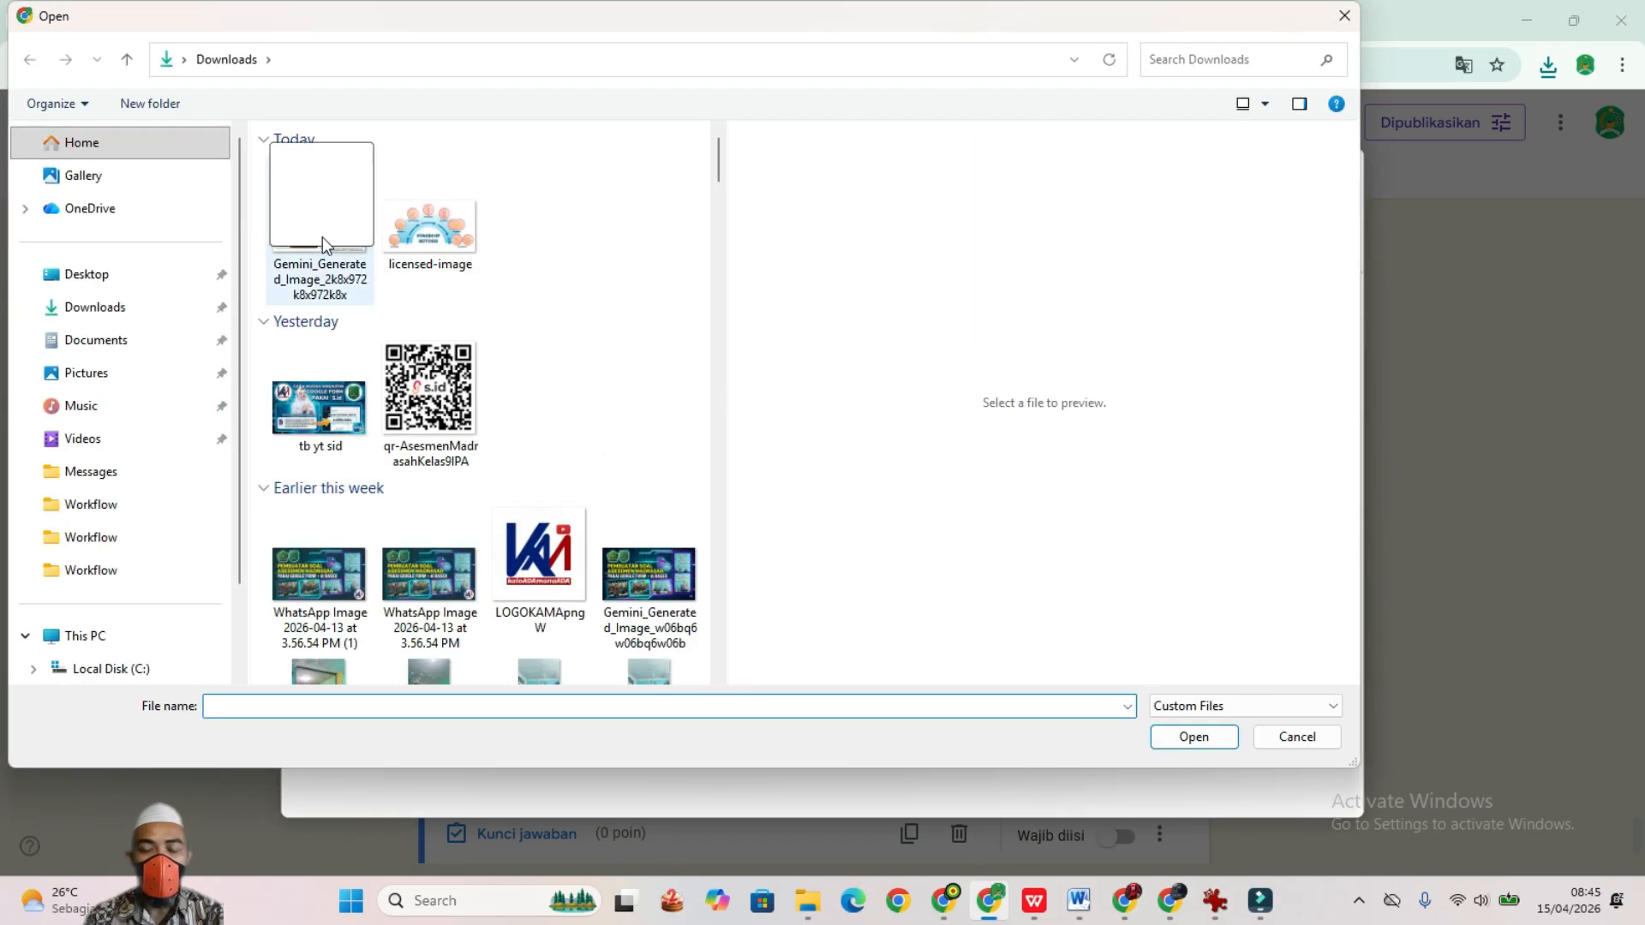
click(324, 241)
click(1192, 739)
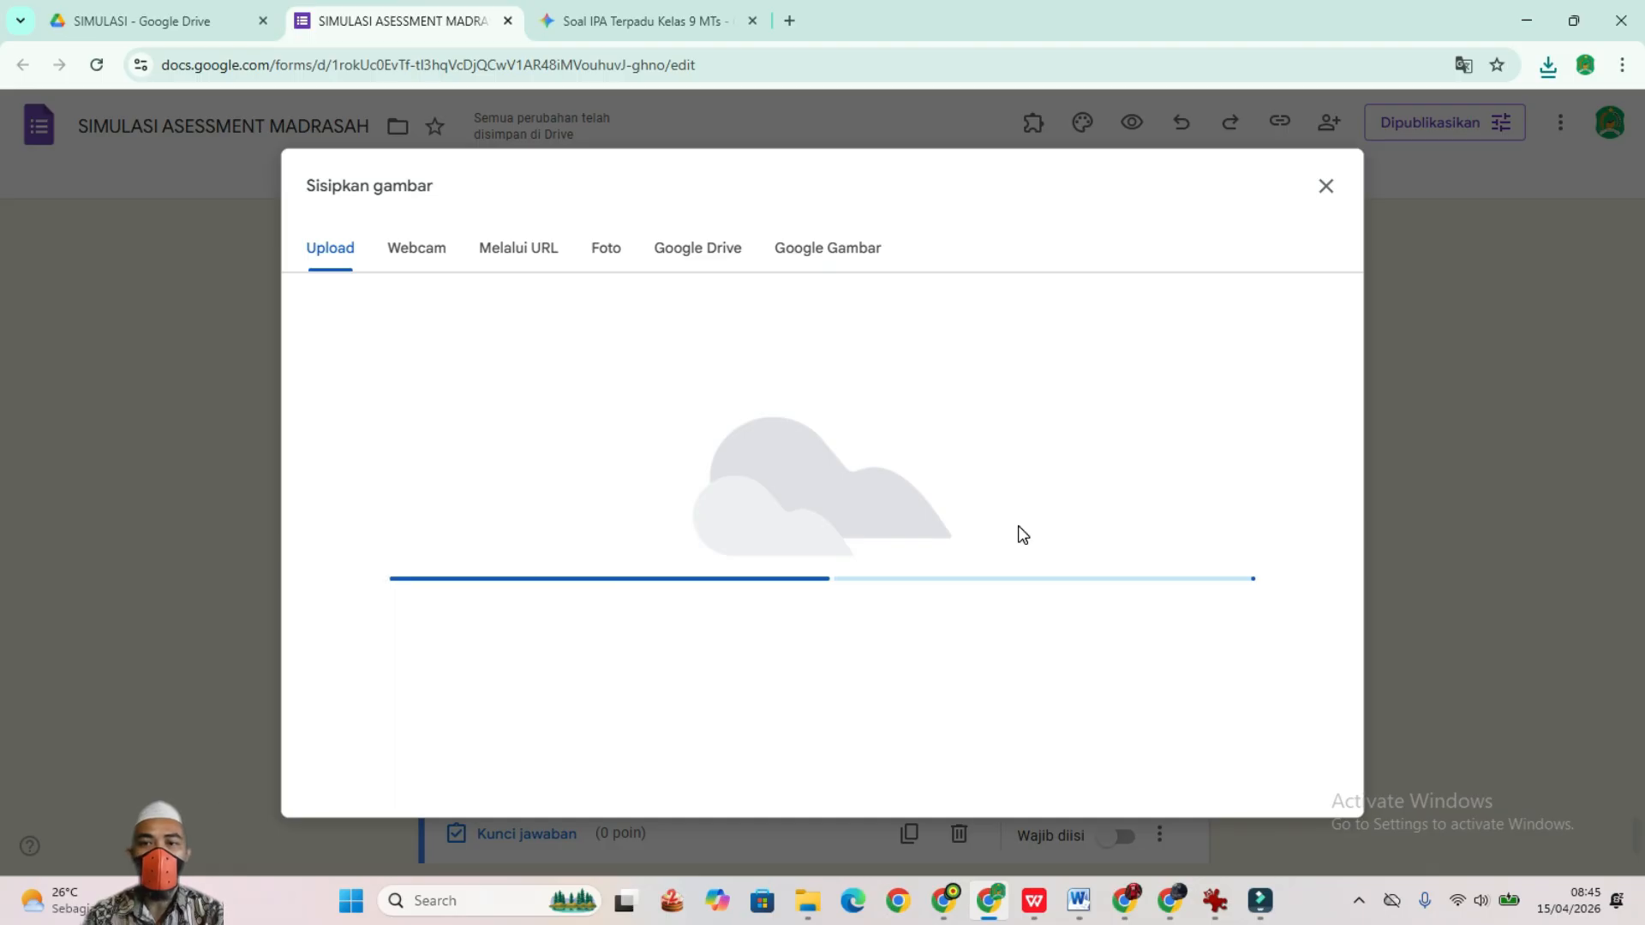
scroll(1005, 569, down, 3)
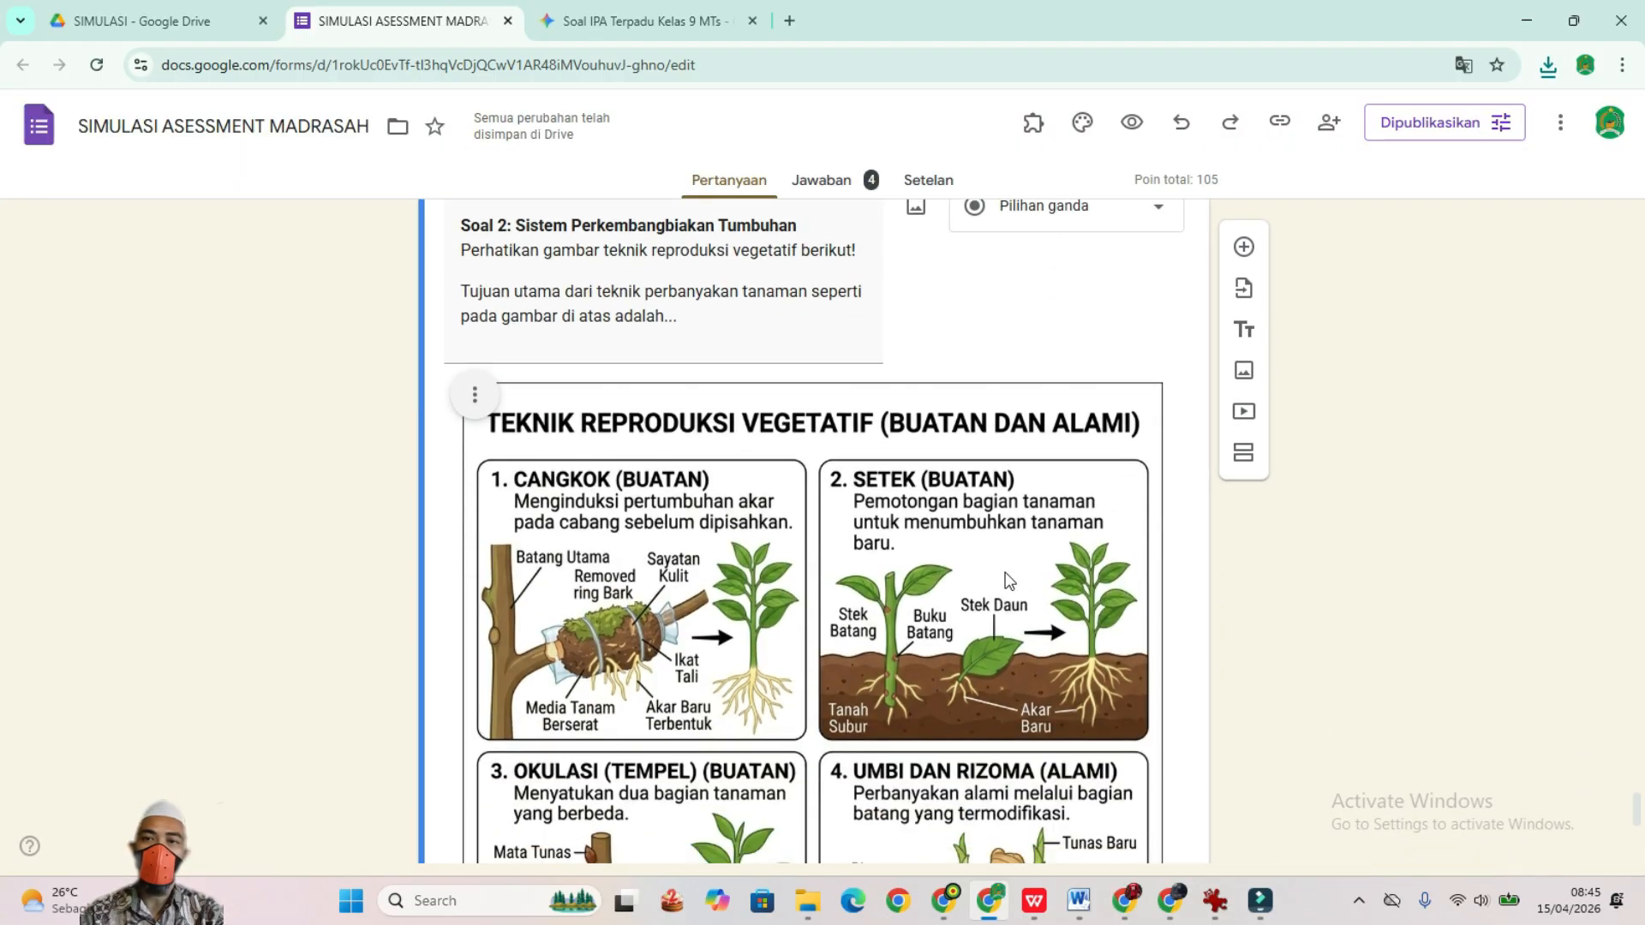
Step: Copy Soal 2's four answer options, A to D, from Gemini into the form's Soal 2 question
click(627, 28)
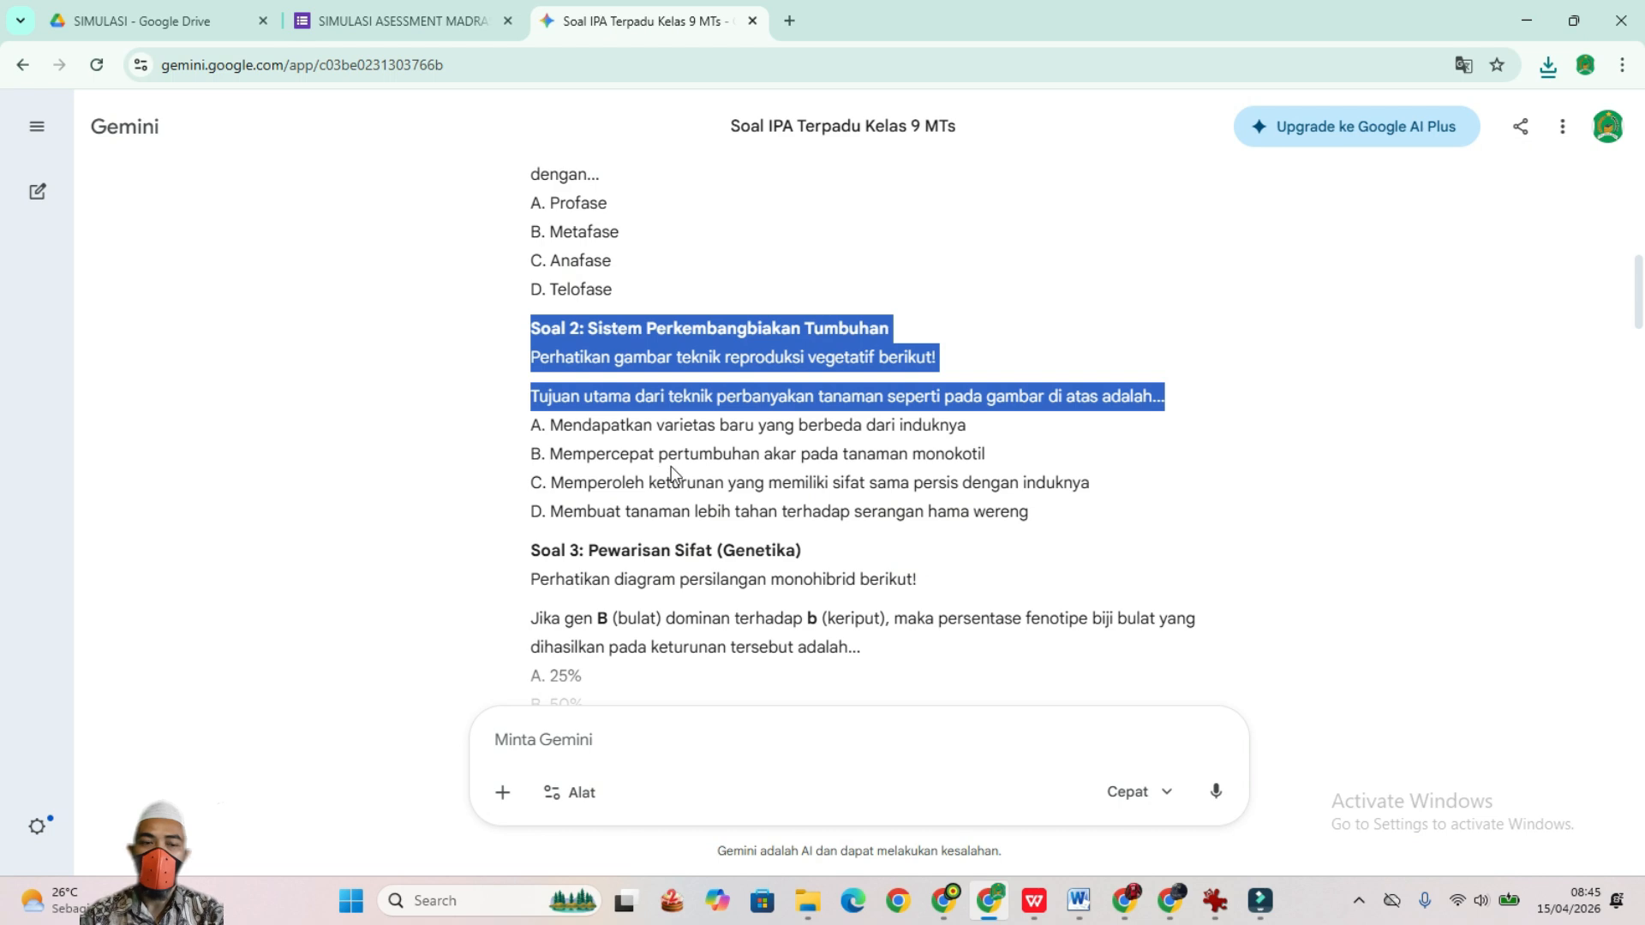
drag(1030, 511, 537, 429)
key(ctrl+c)
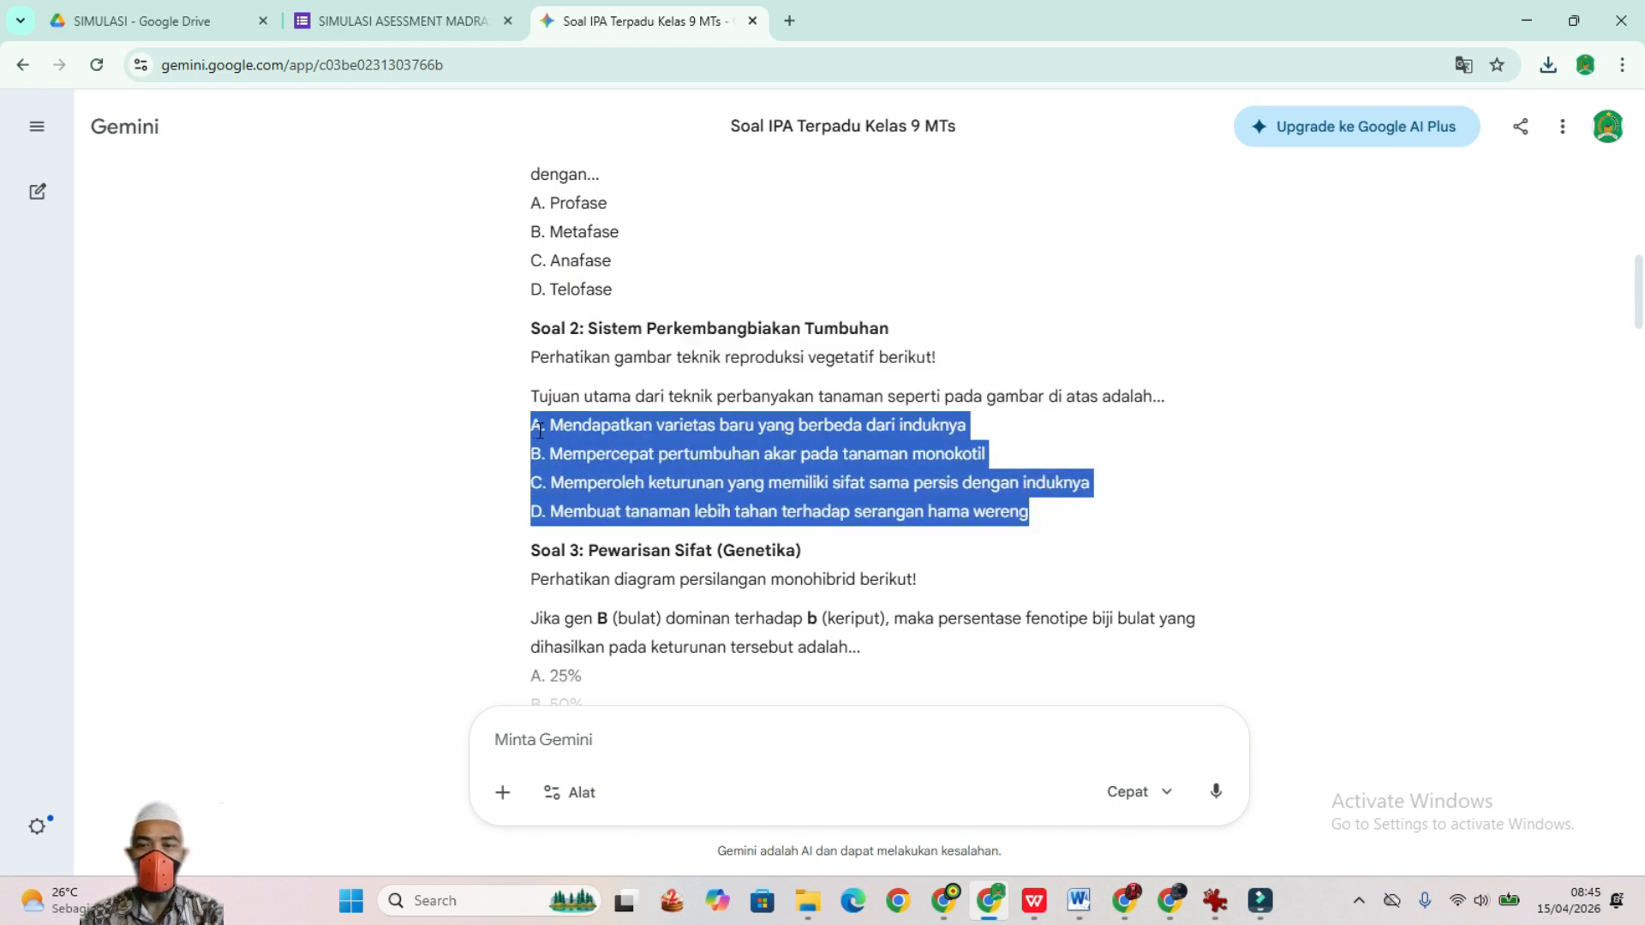
click(394, 21)
scroll(595, 826, down, 6)
click(529, 628)
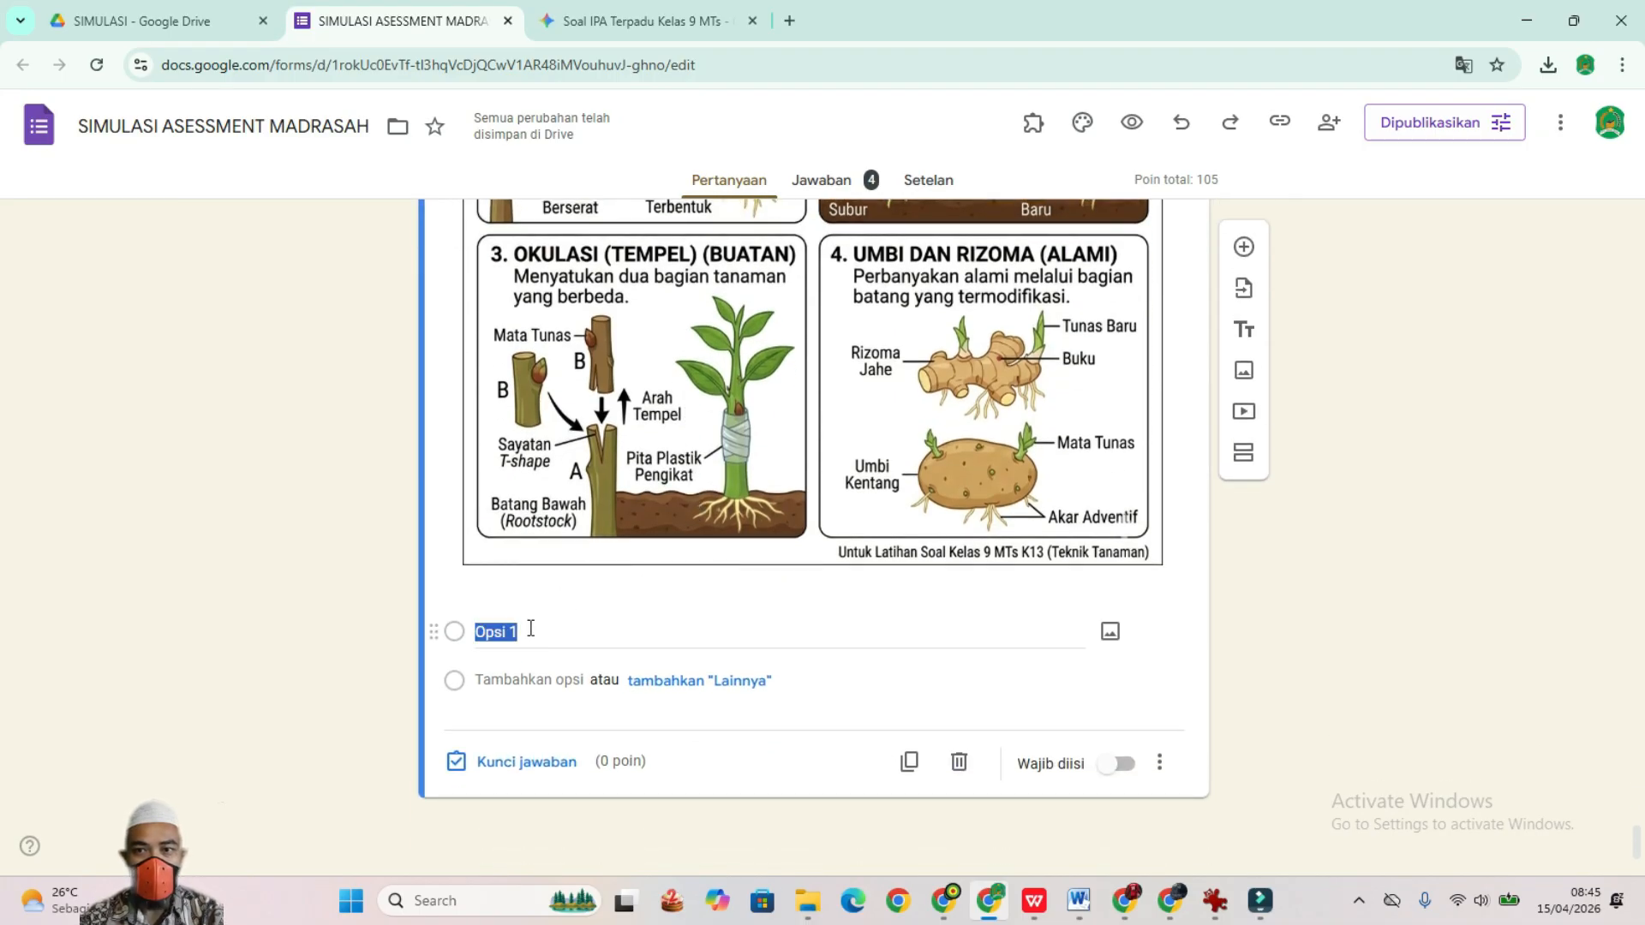
key(ctrl+v)
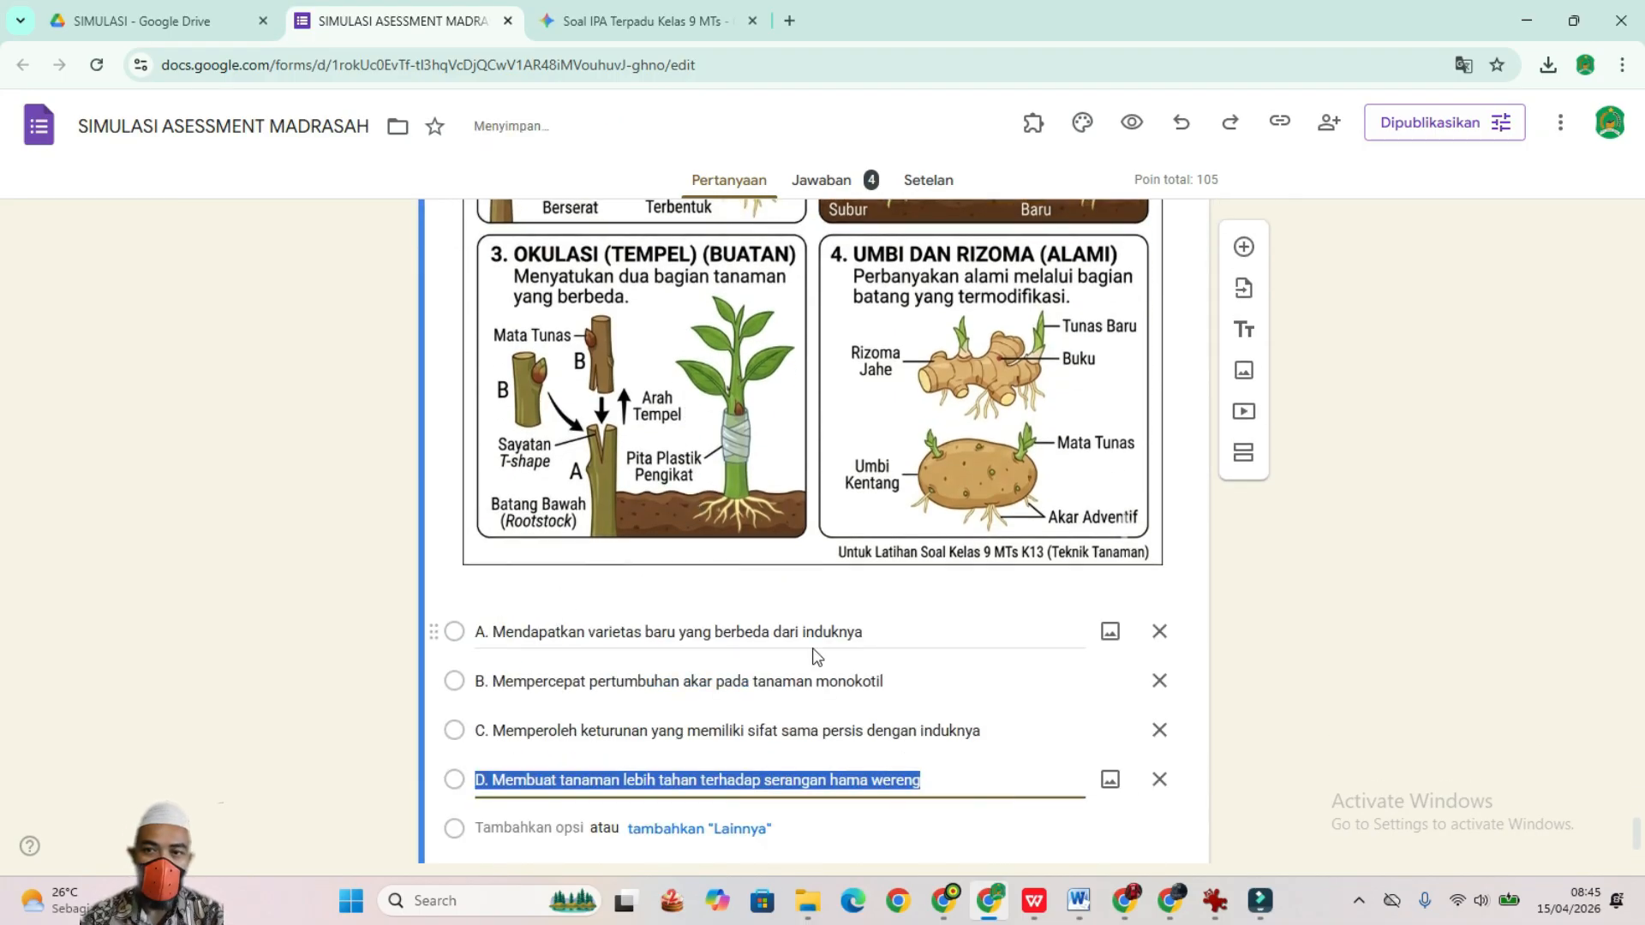
scroll(818, 656, down, 2)
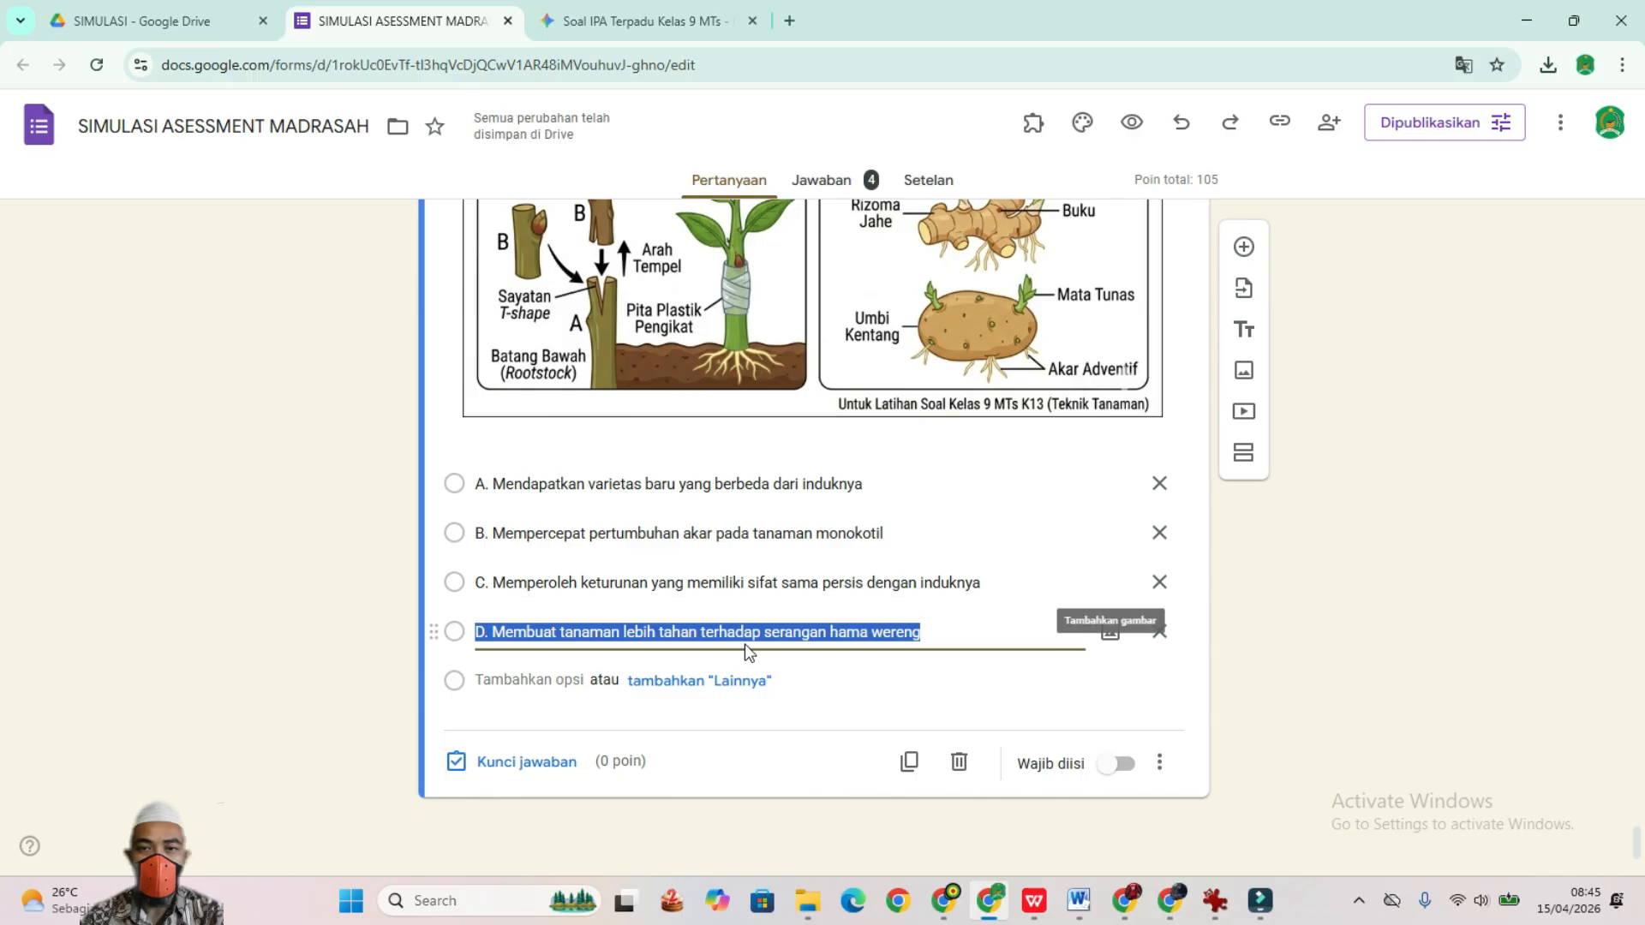
Step: Insert Gemini_Generated_Image_arw26larw26larw2 from Downloads into the "Gambar Fase Profase" option of the Soal 1: Sistem Reproduksi pada Manusia question
click(537, 28)
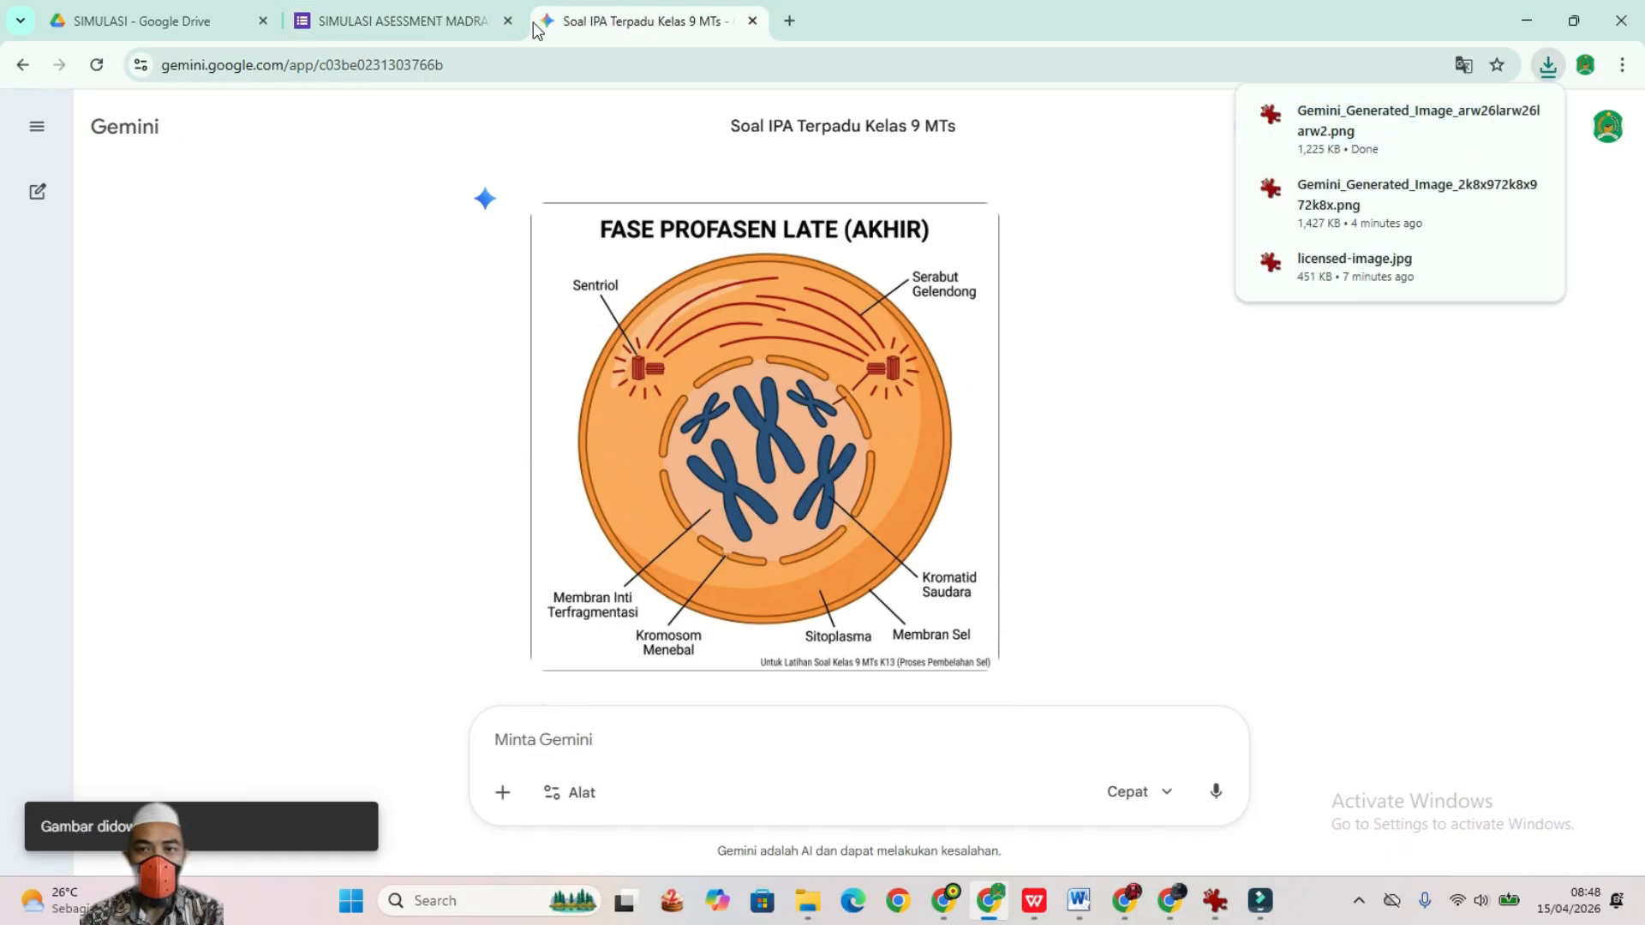
click(461, 16)
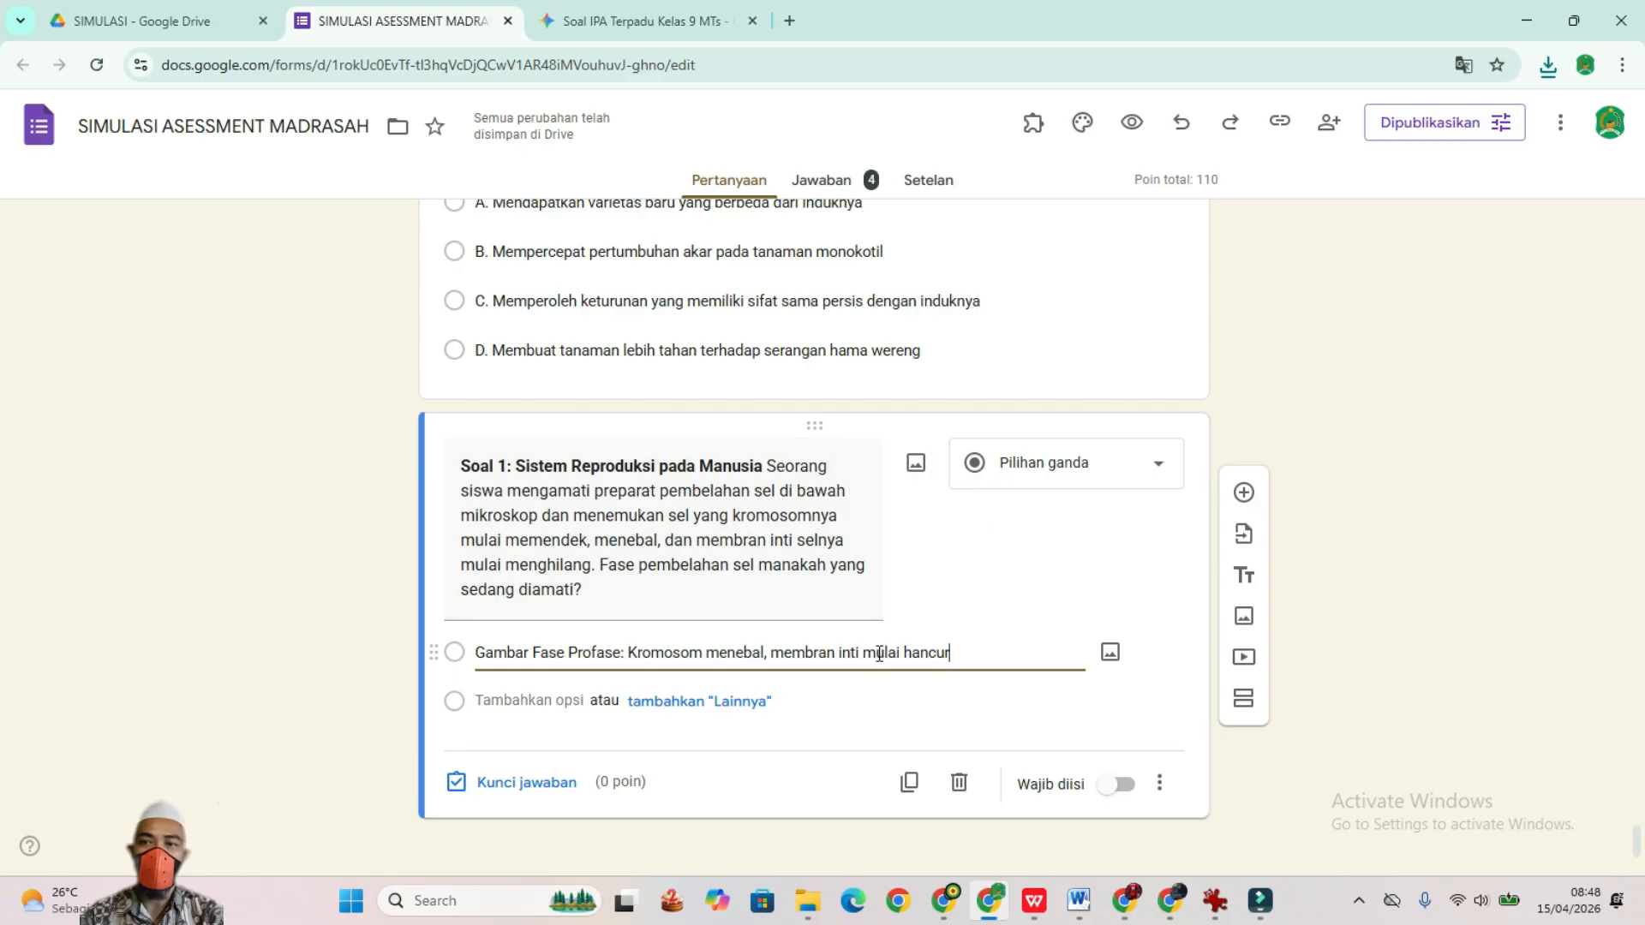
click(1110, 653)
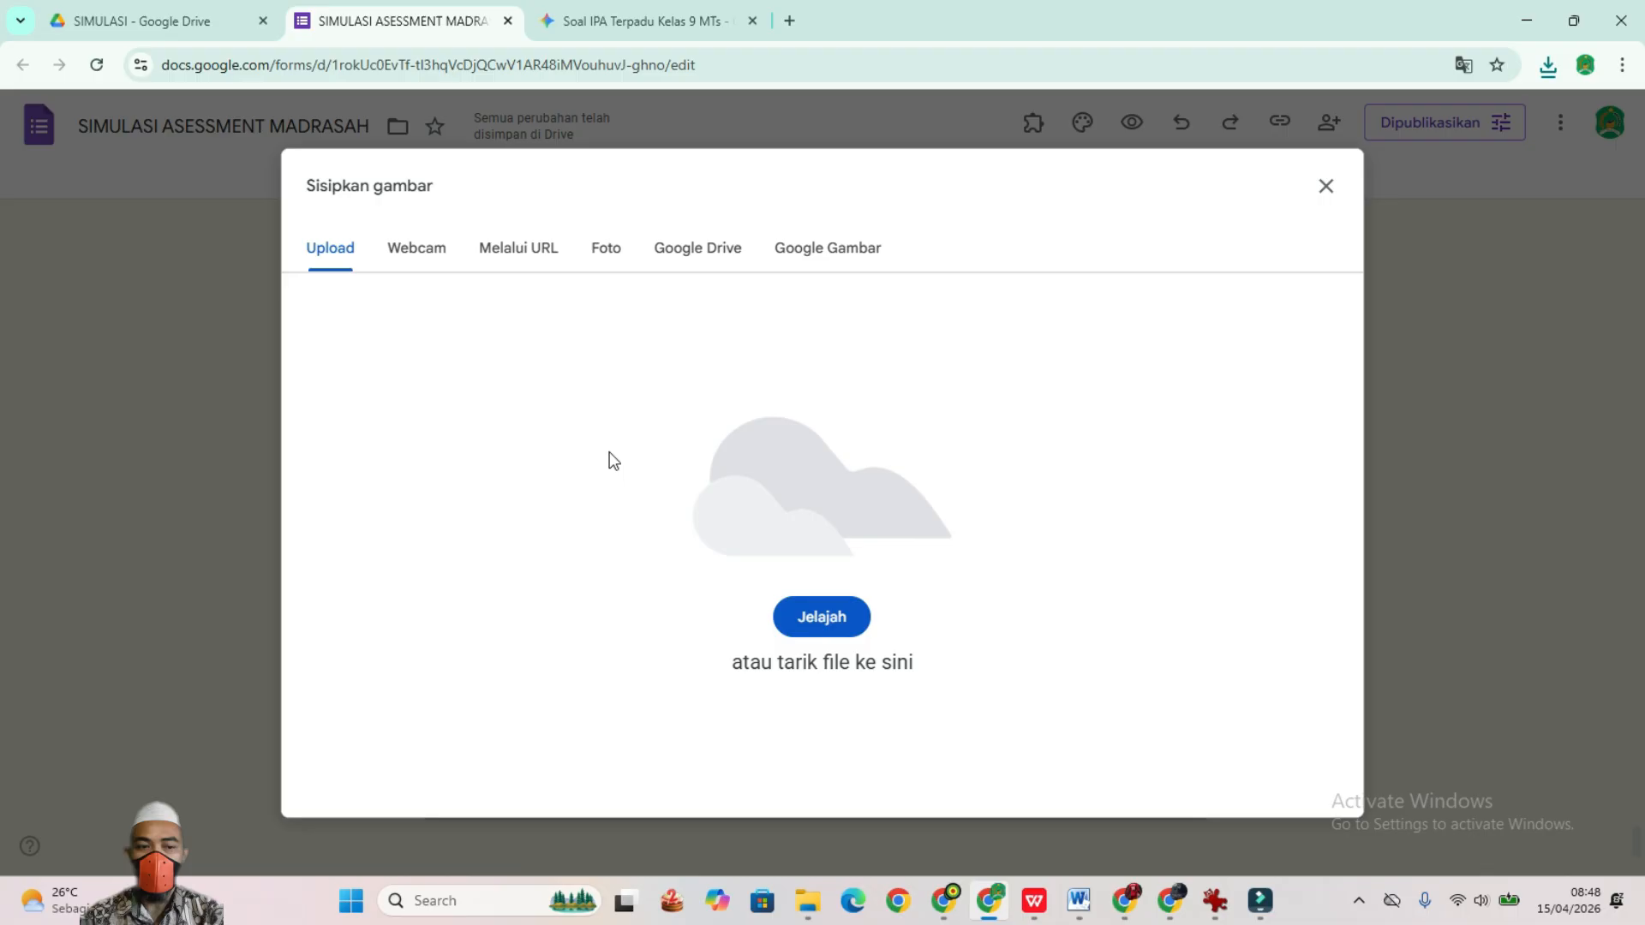
click(832, 622)
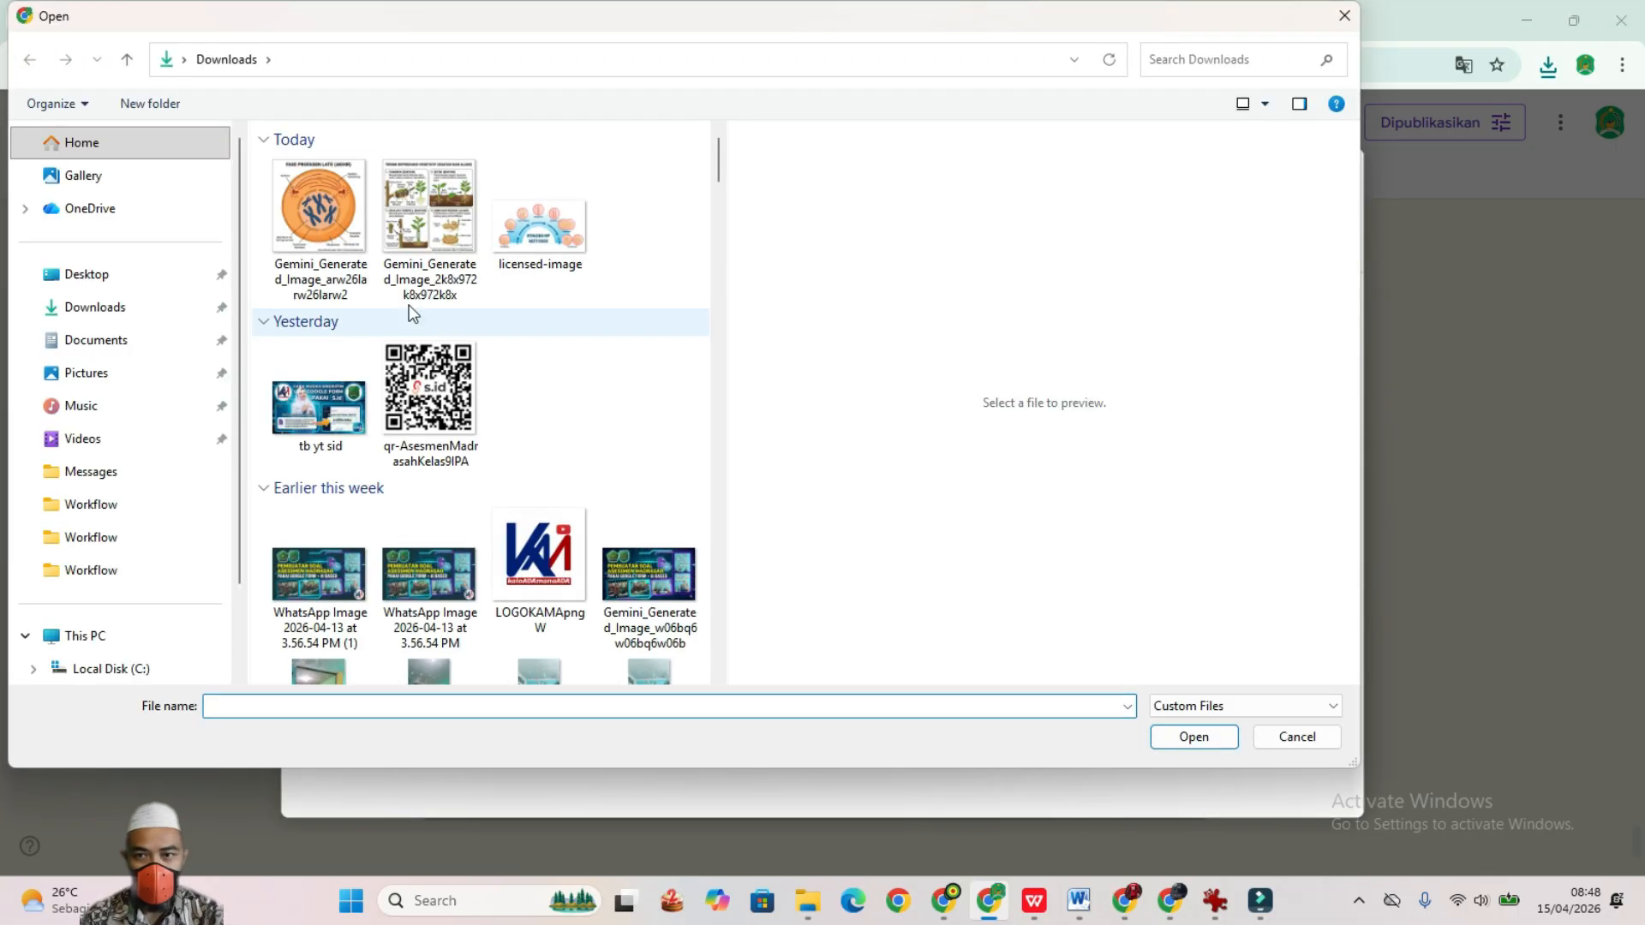
click(319, 214)
click(1193, 736)
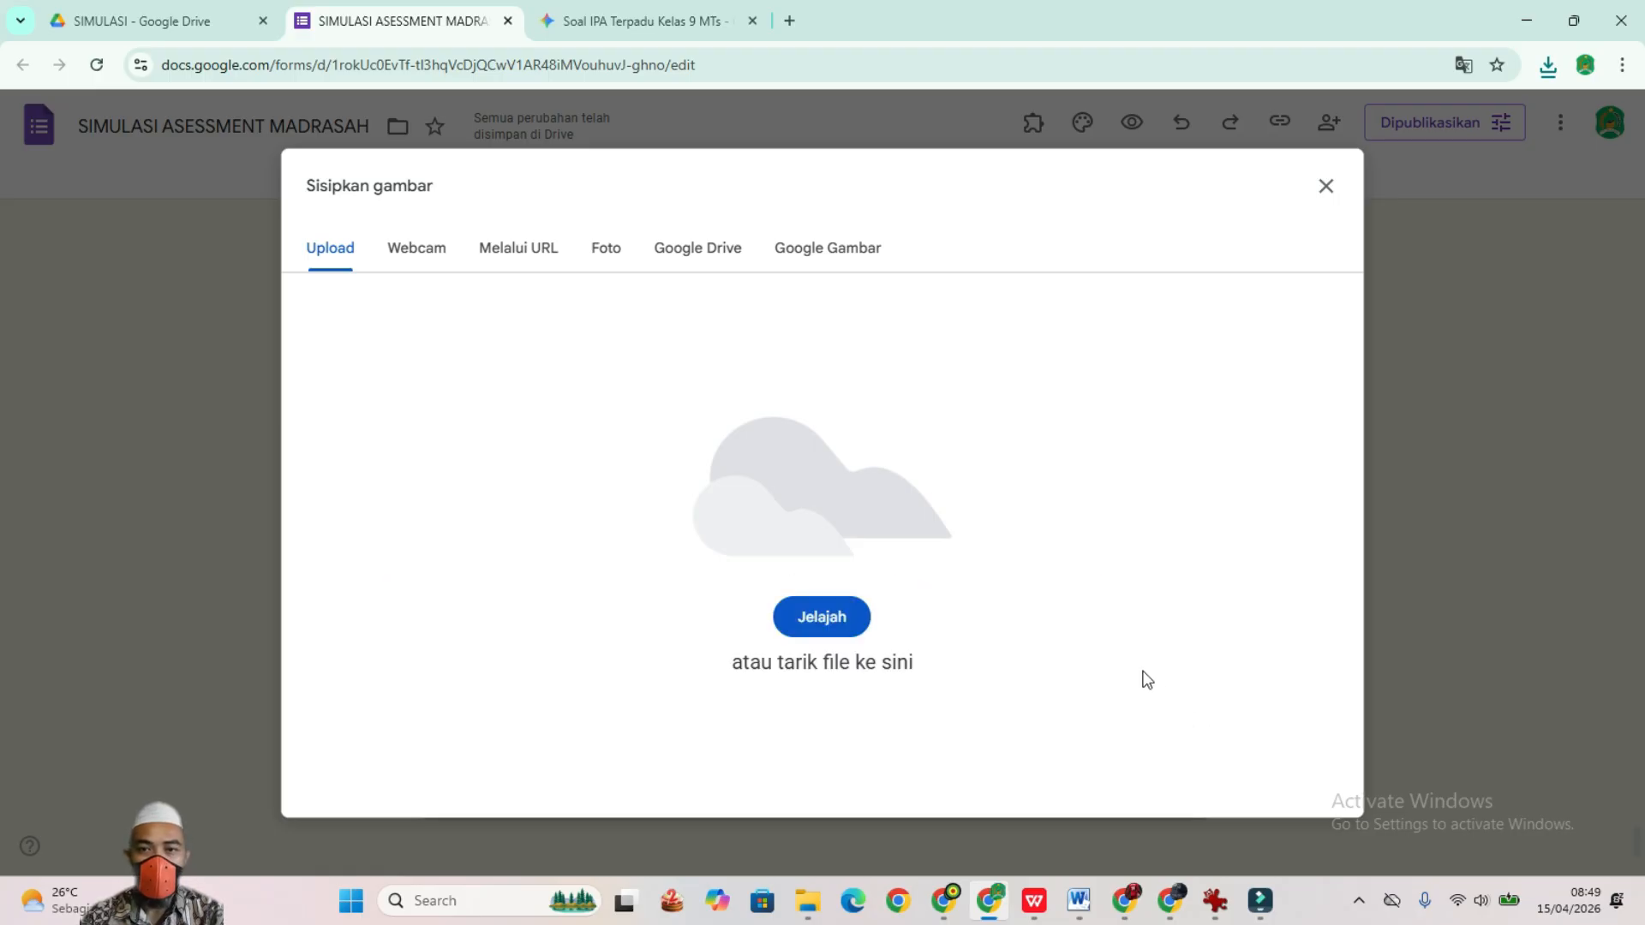
scroll(664, 738, down, 1)
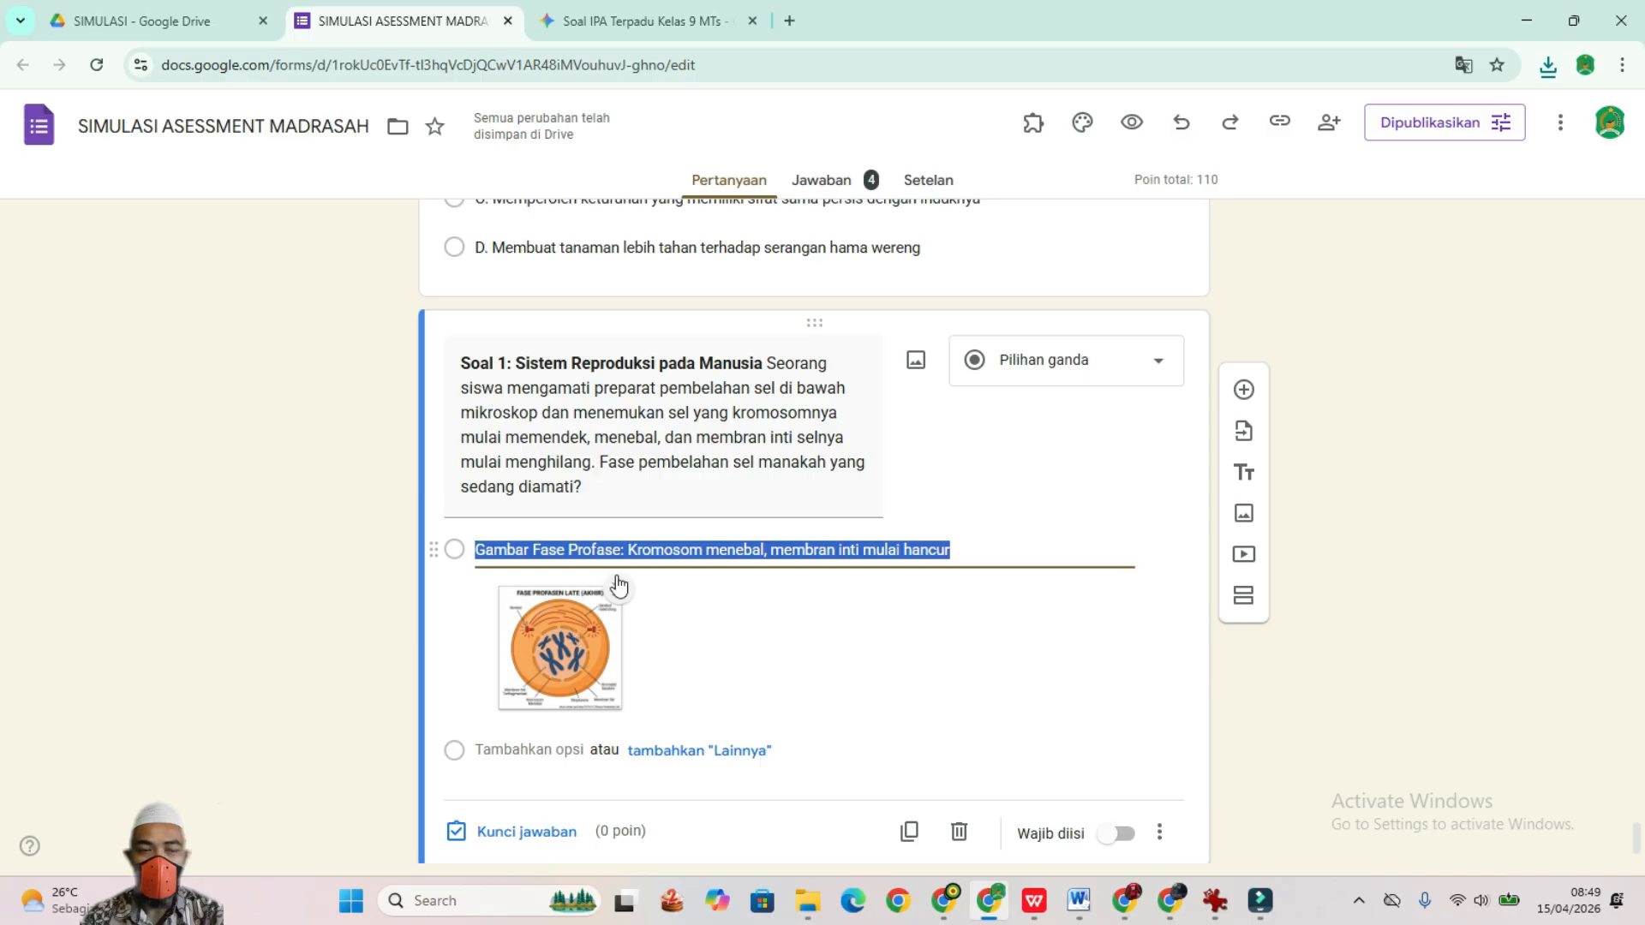
Step: Copy the text "Gambar Fase Metafase: Kromosom berjejer di bidang ekuator" from Gemini into Soal 1's second answer option in the form
key(ctrl+Tab)
scroll(718, 492, up, 6)
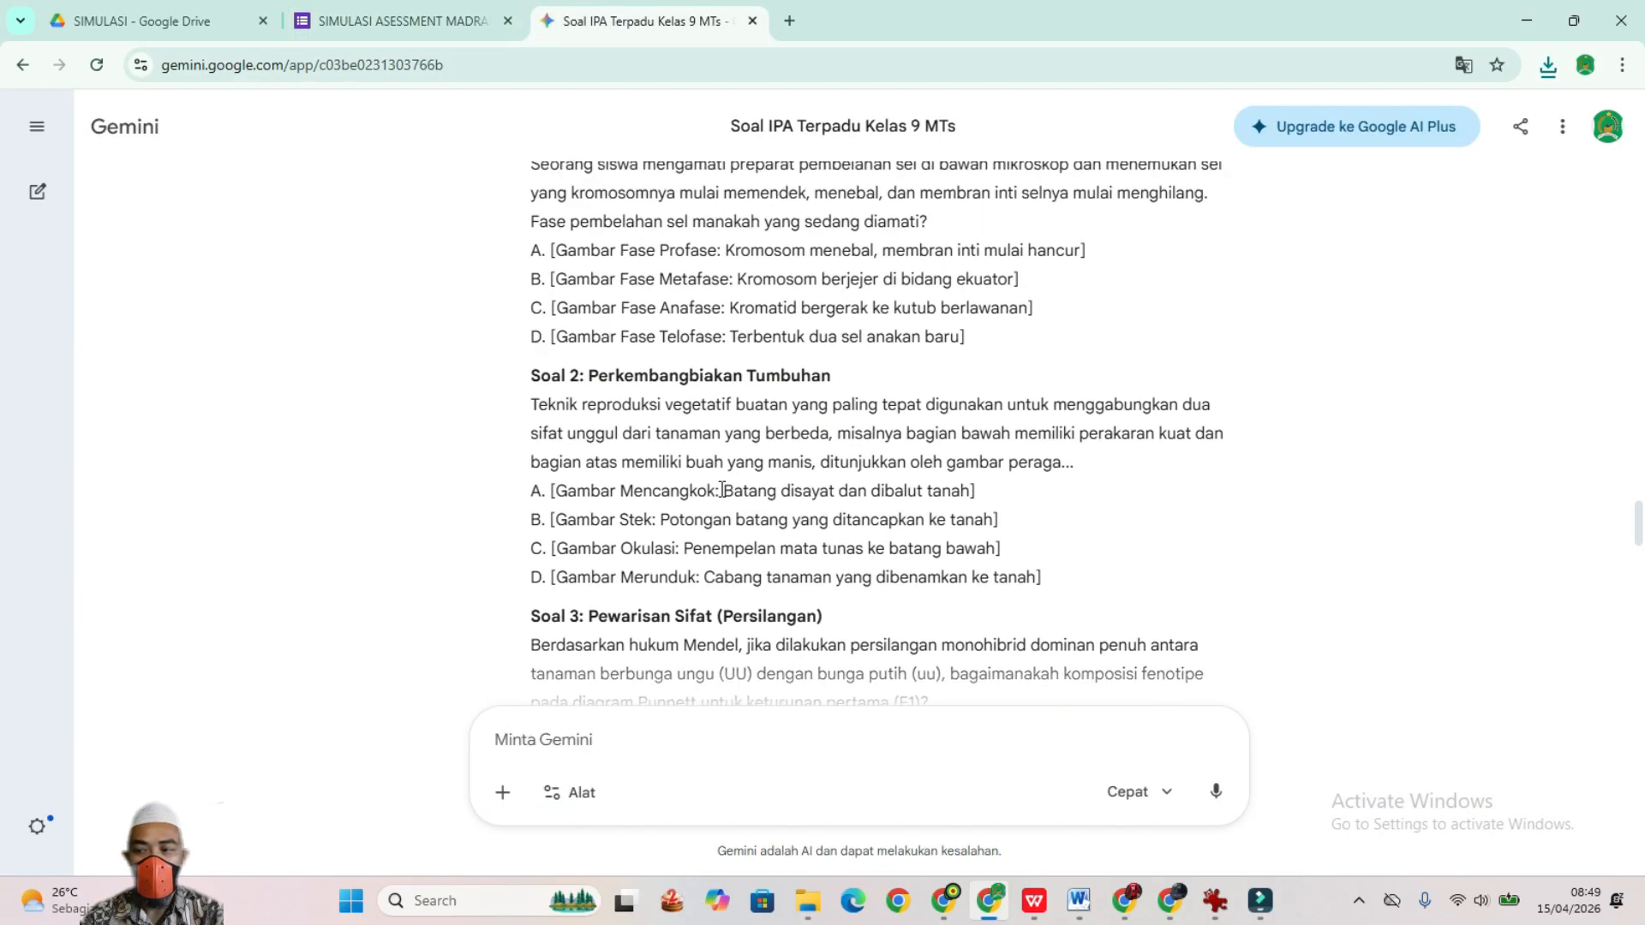
scroll(722, 490, up, 2)
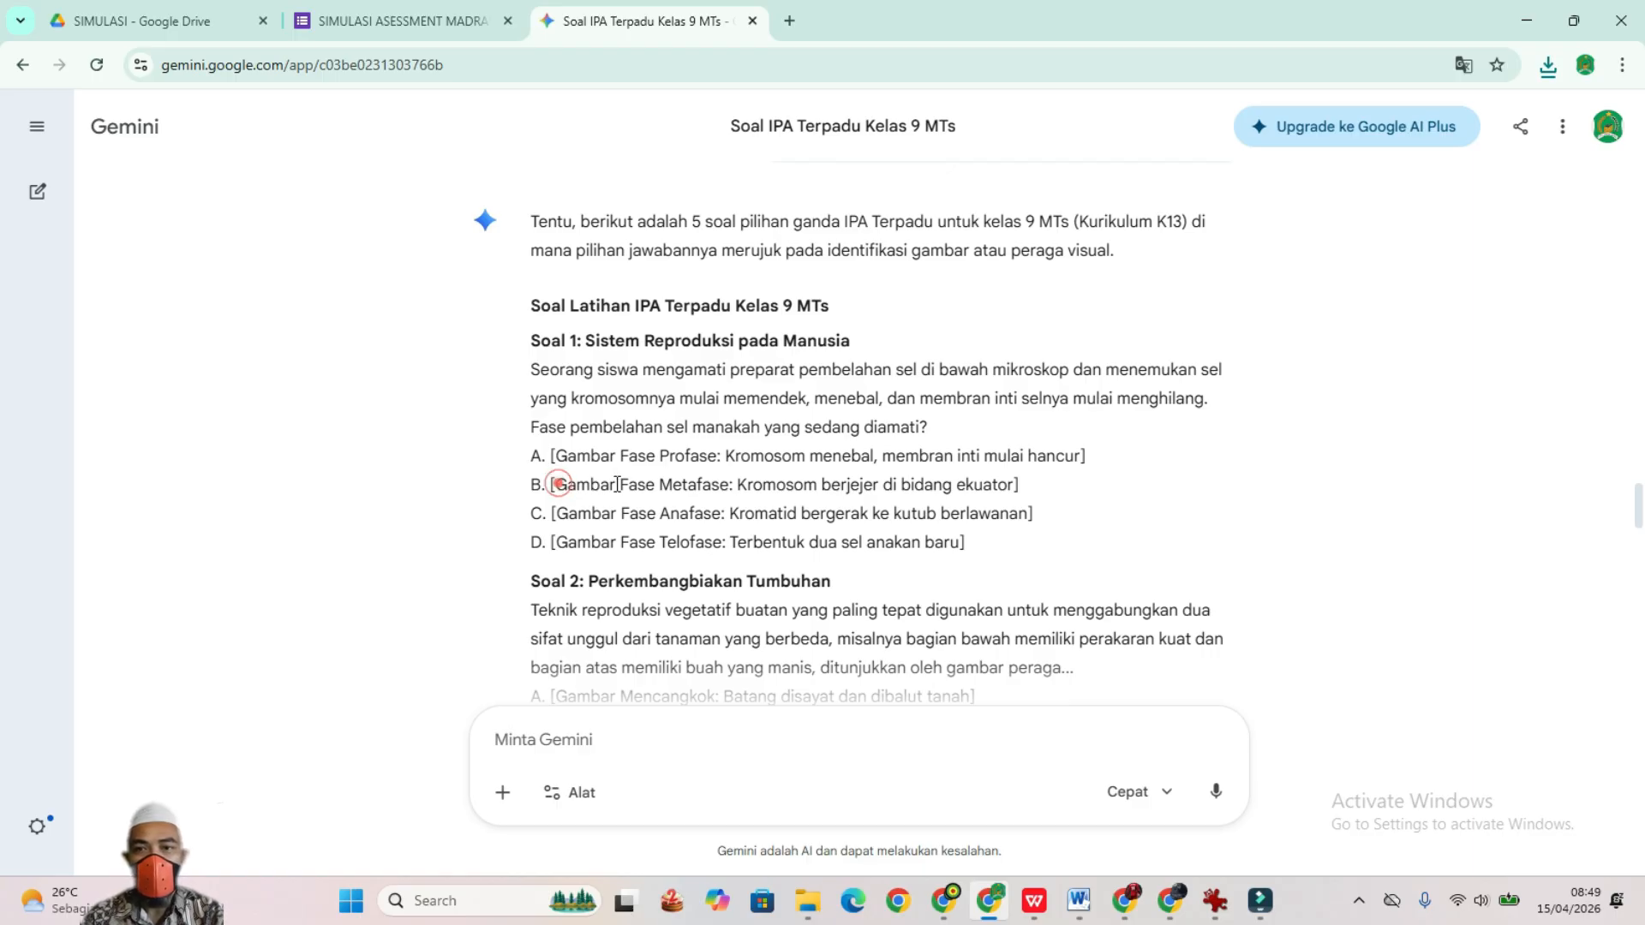
drag(555, 485, 1013, 486)
key(ctrl+c)
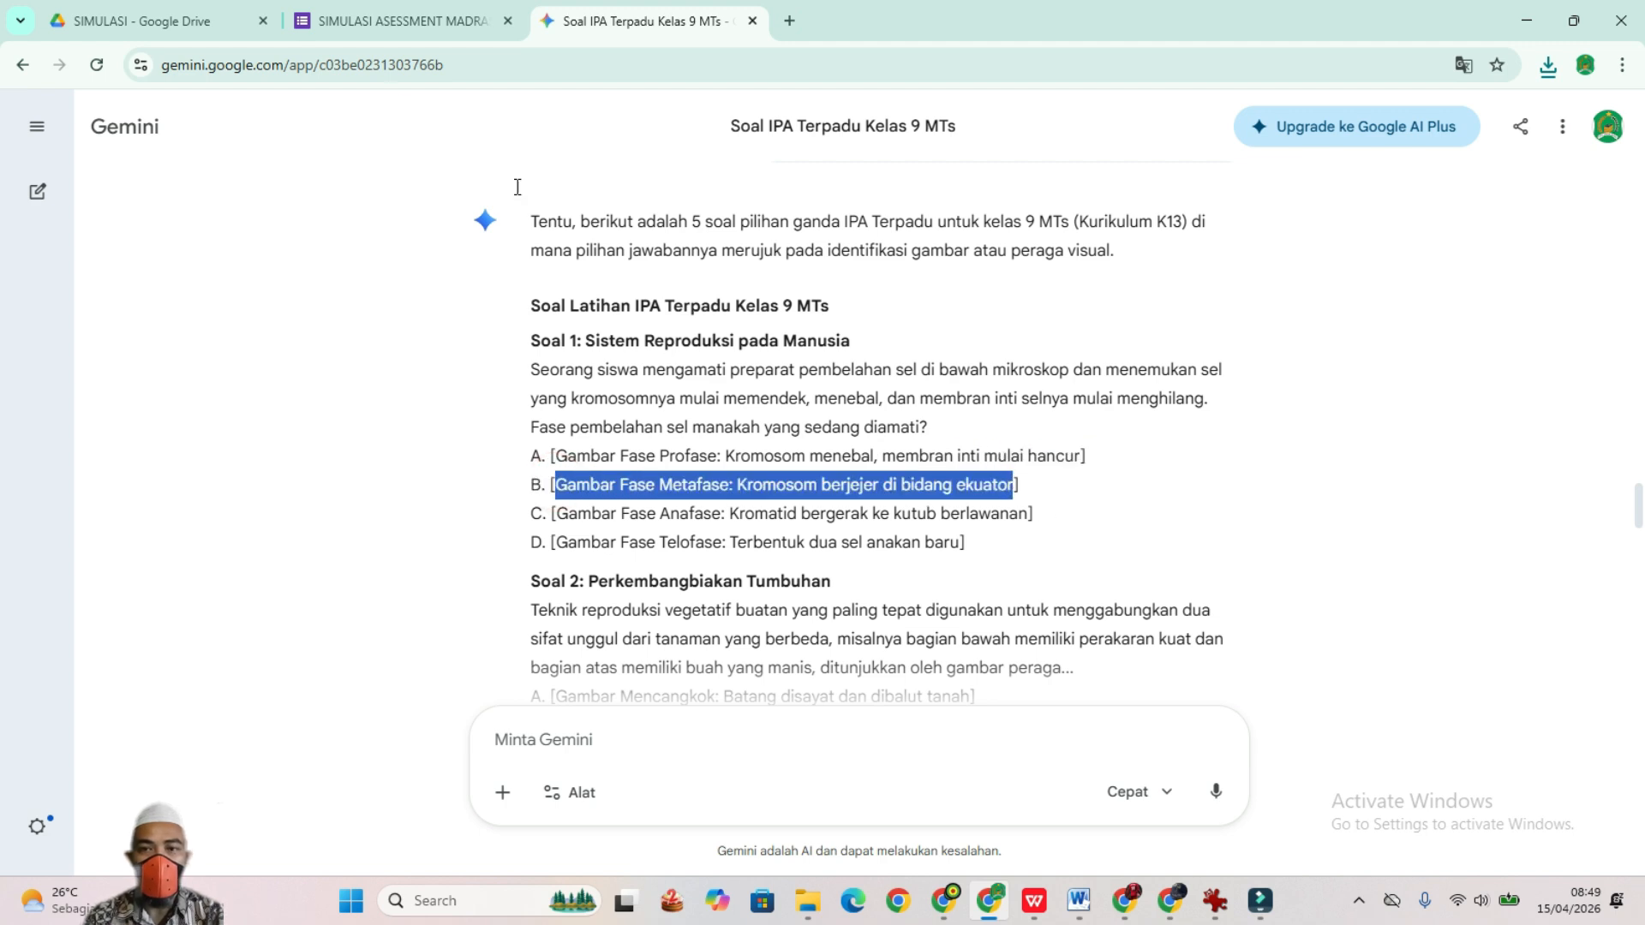
click(383, 30)
scroll(558, 734, down, 1)
click(542, 678)
key(ctrl+v)
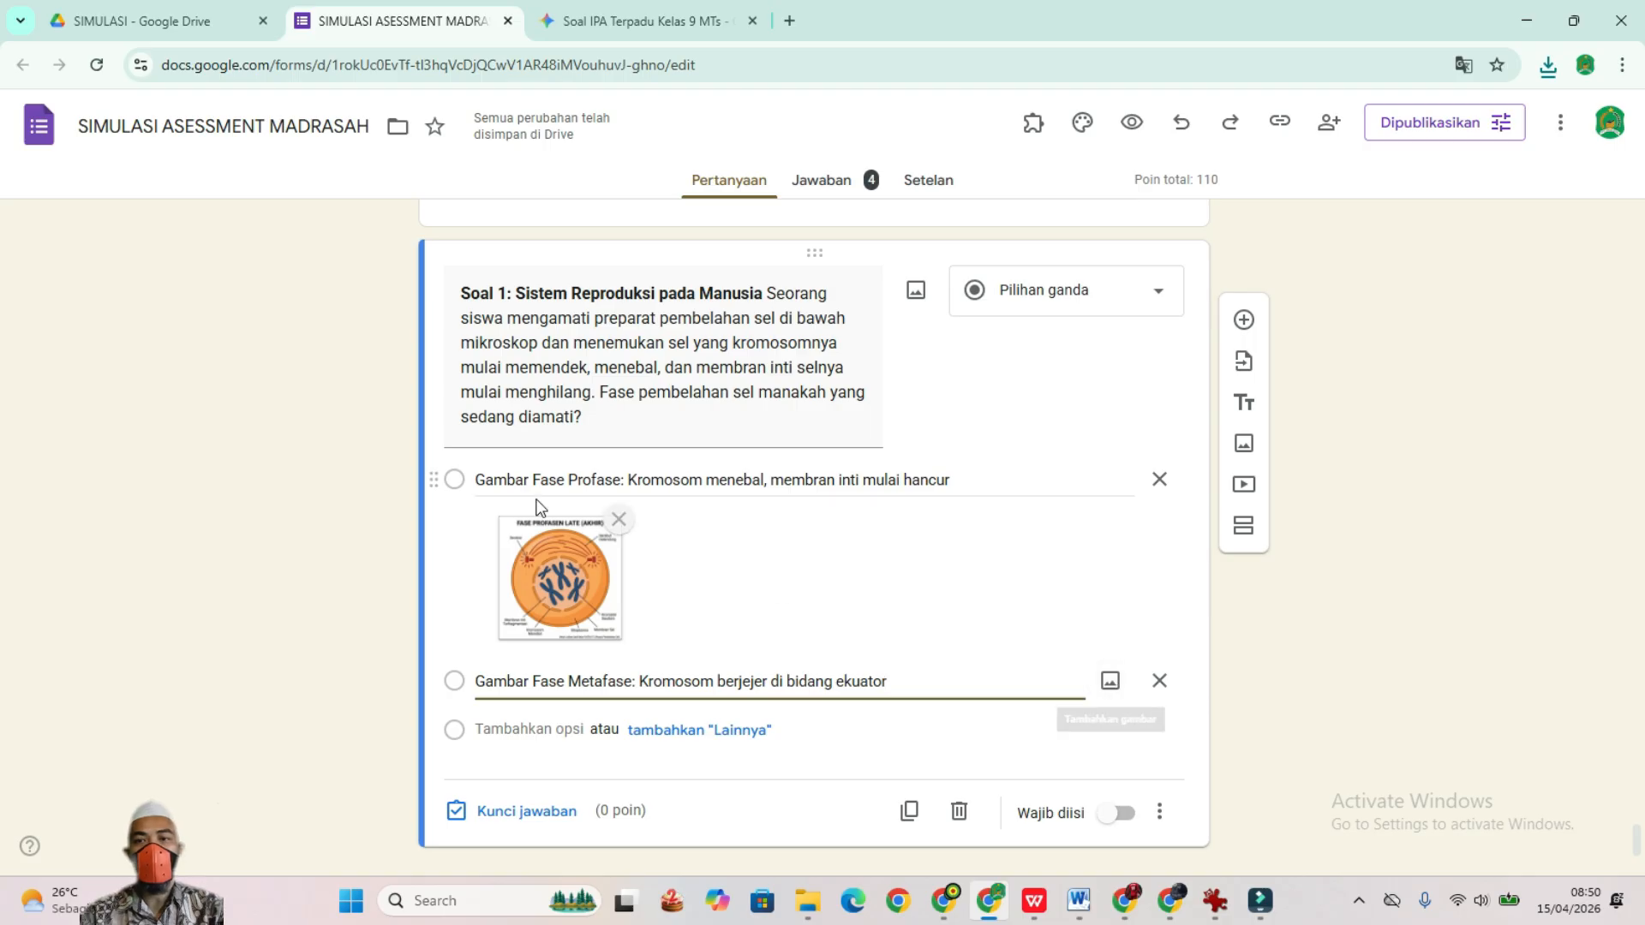
Step: Upload the Fase Metafase image from the computer into Soal 1's "Gambar Fase Metafase" answer option
triple_click(499, 485)
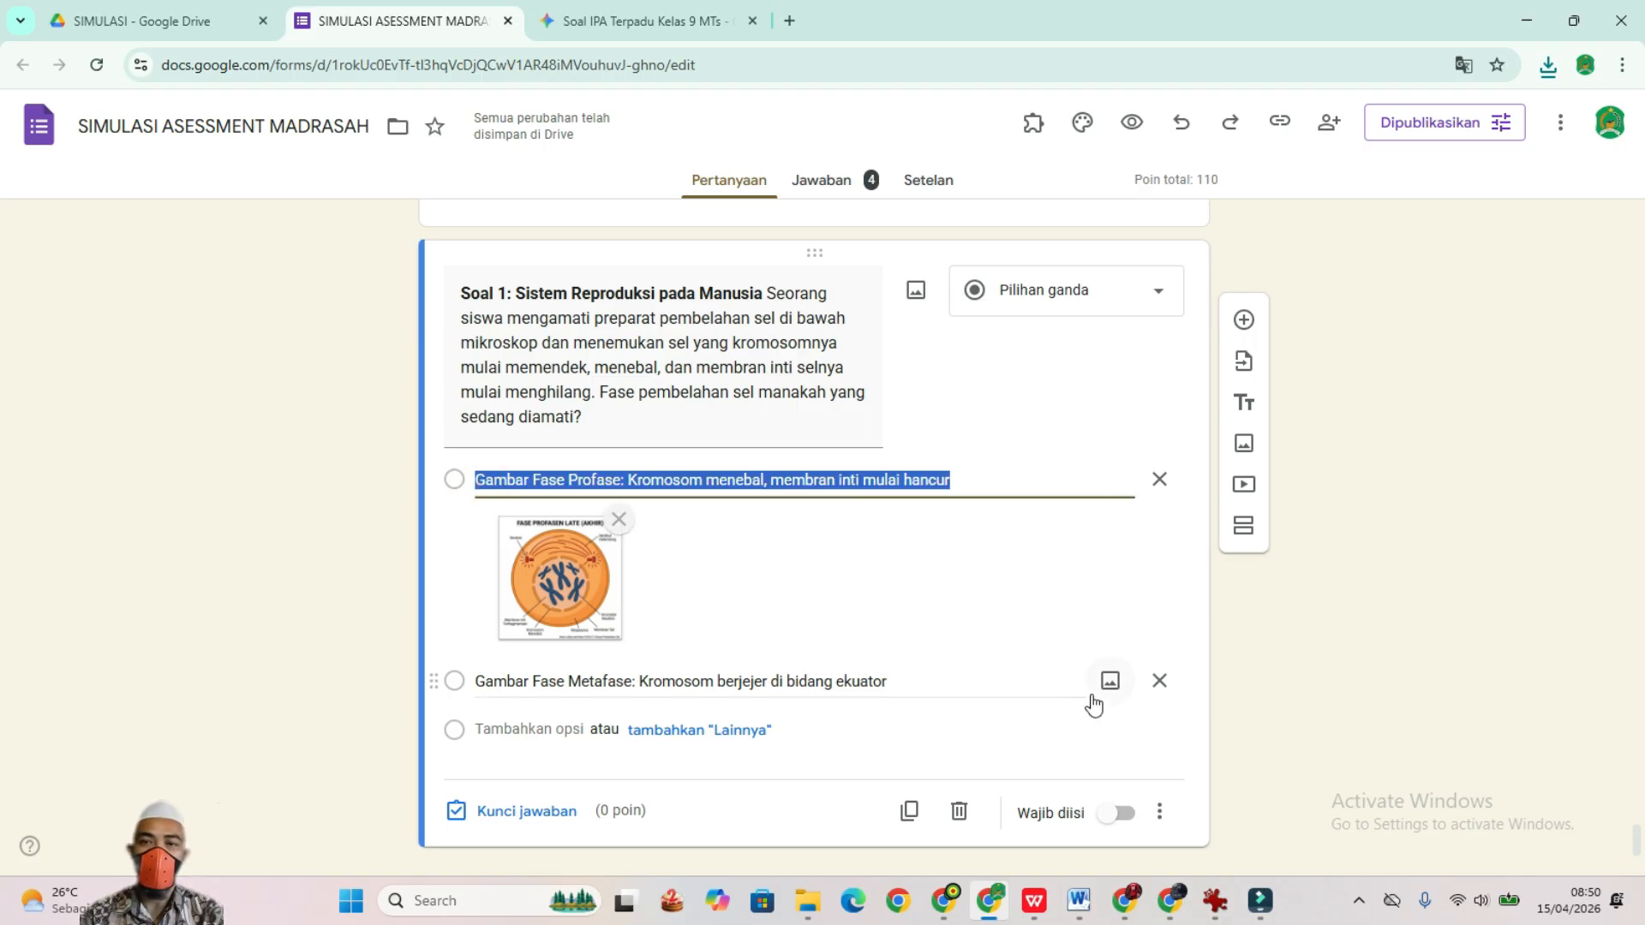
click(1113, 681)
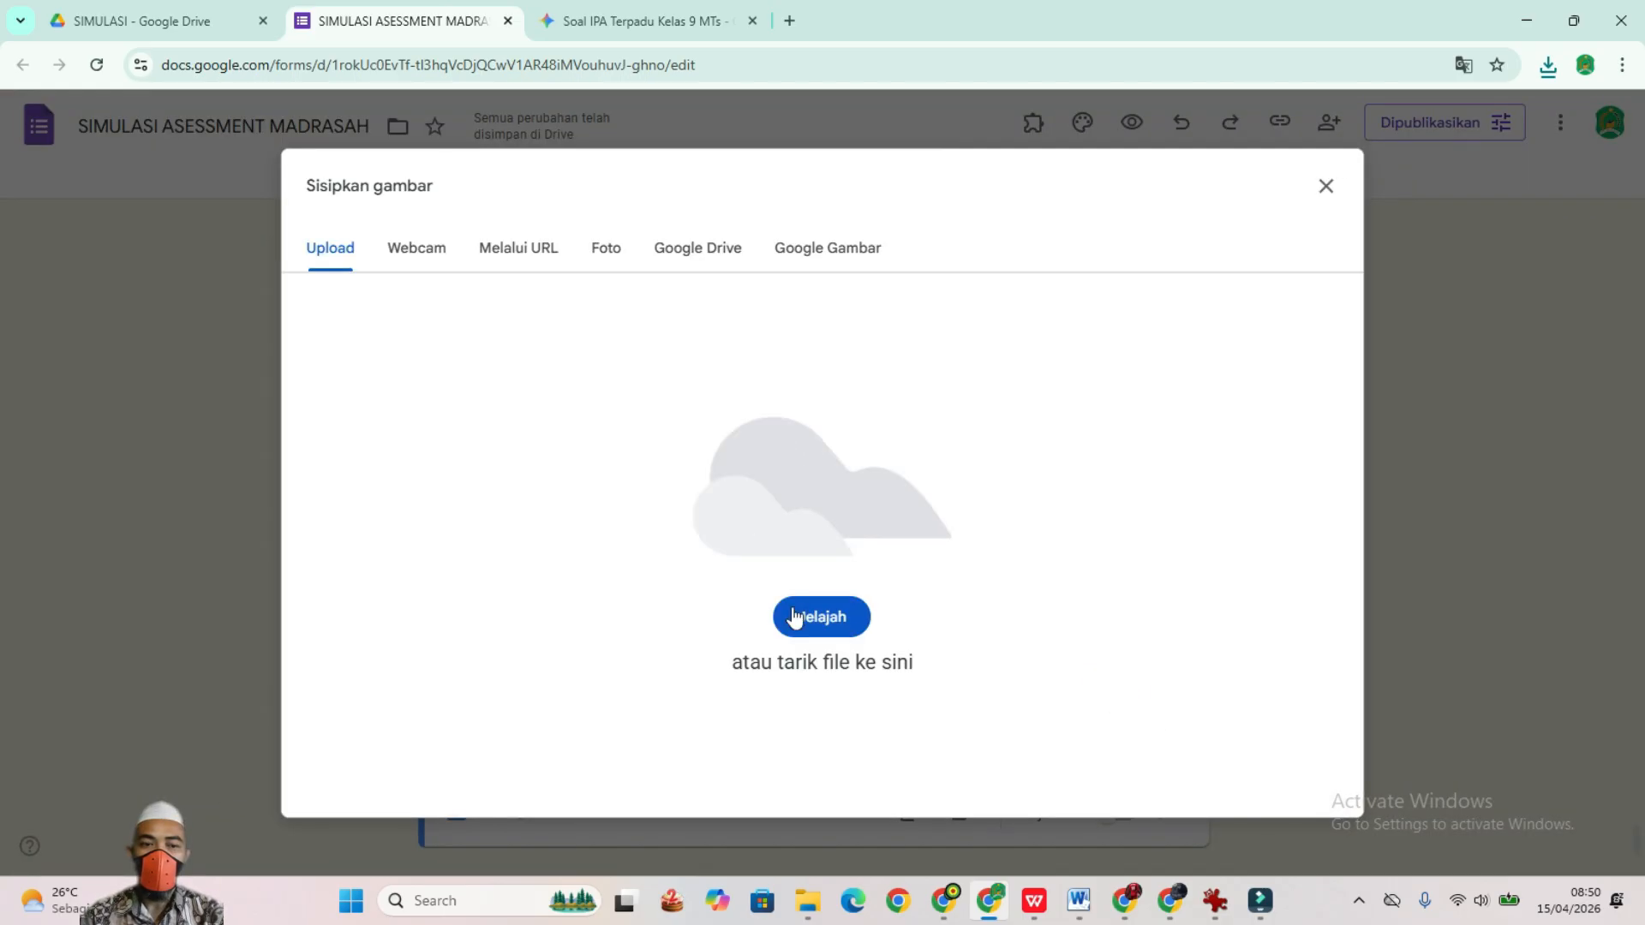
click(836, 619)
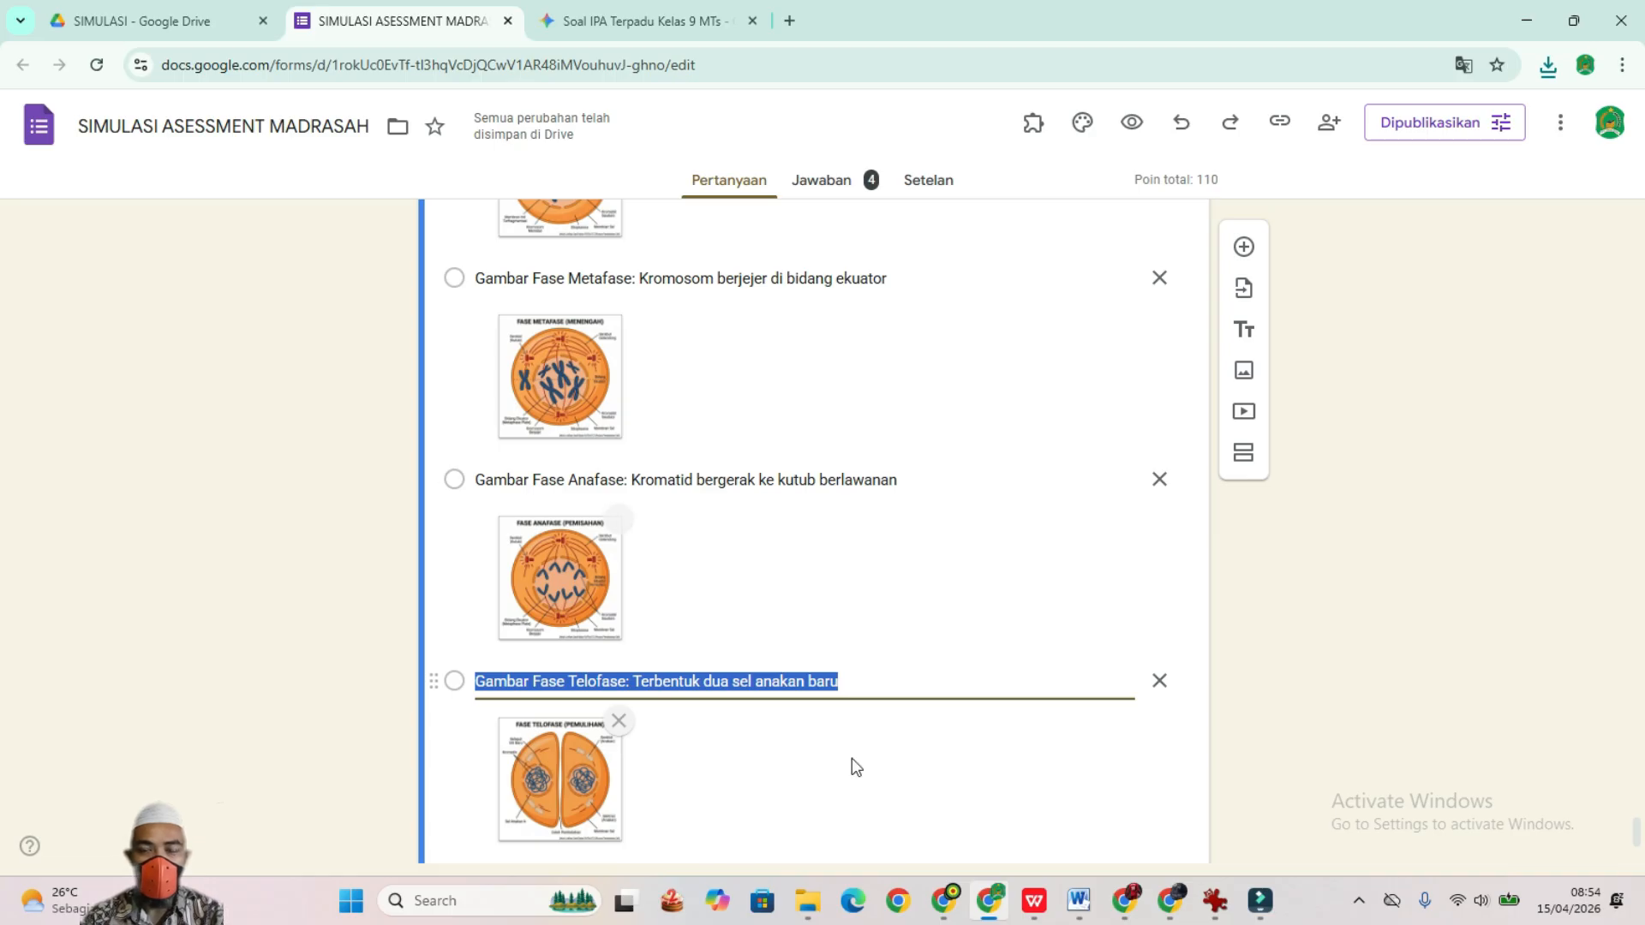
Step: Copy the form's respondent link and open it in a new browser tab
scroll(723, 630, up, 8)
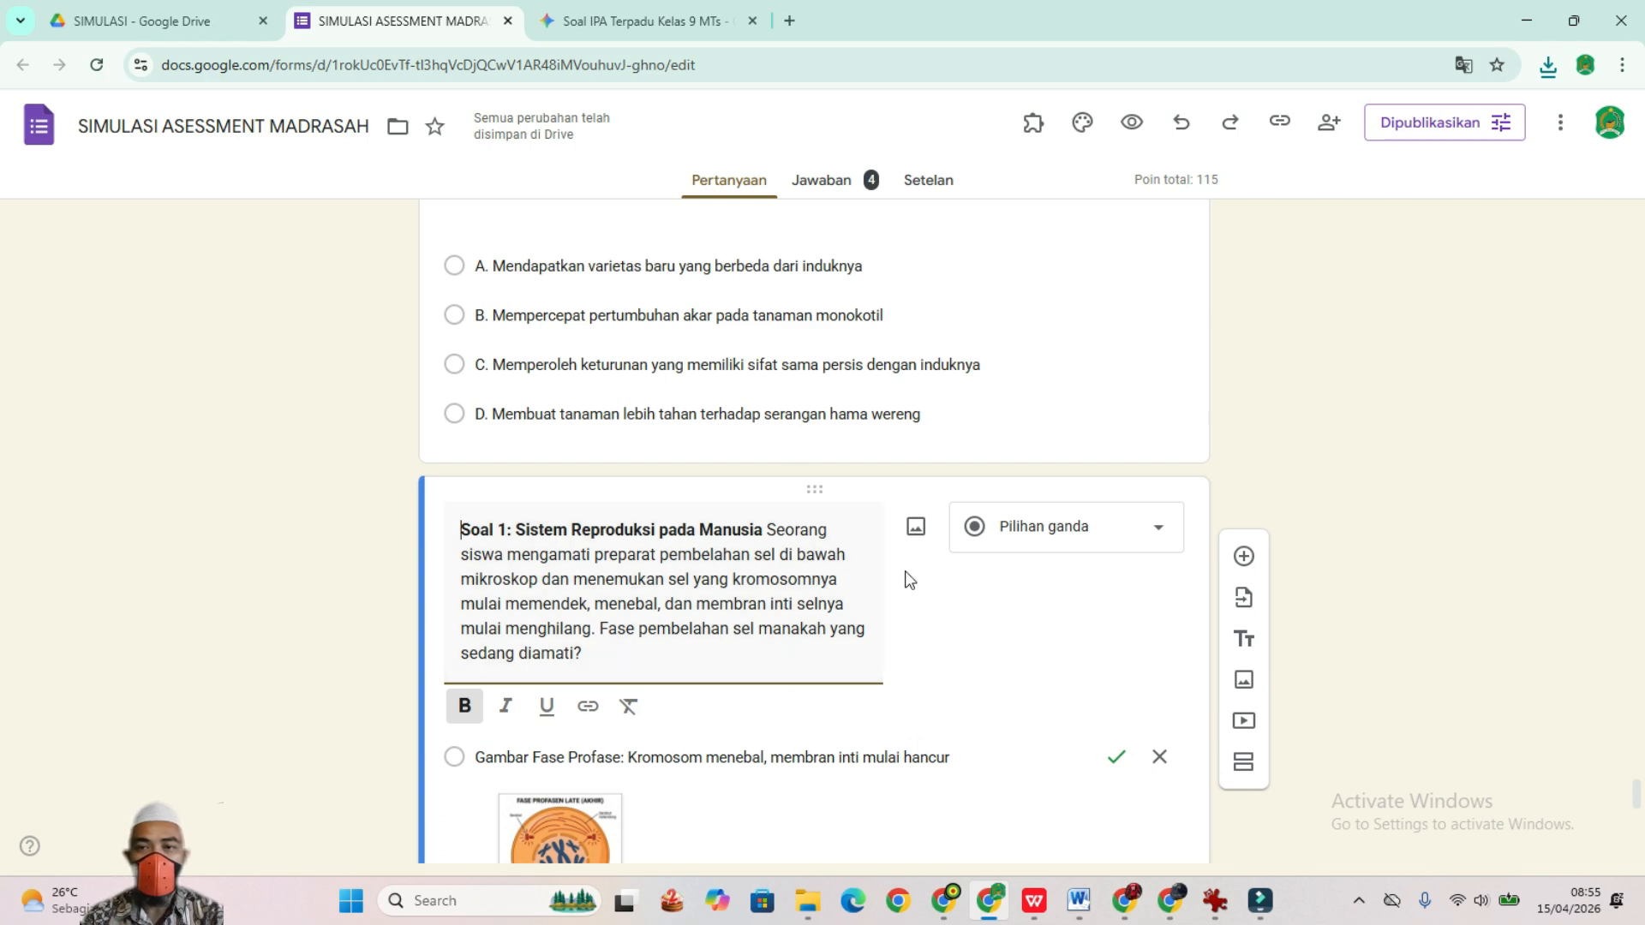
click(1277, 124)
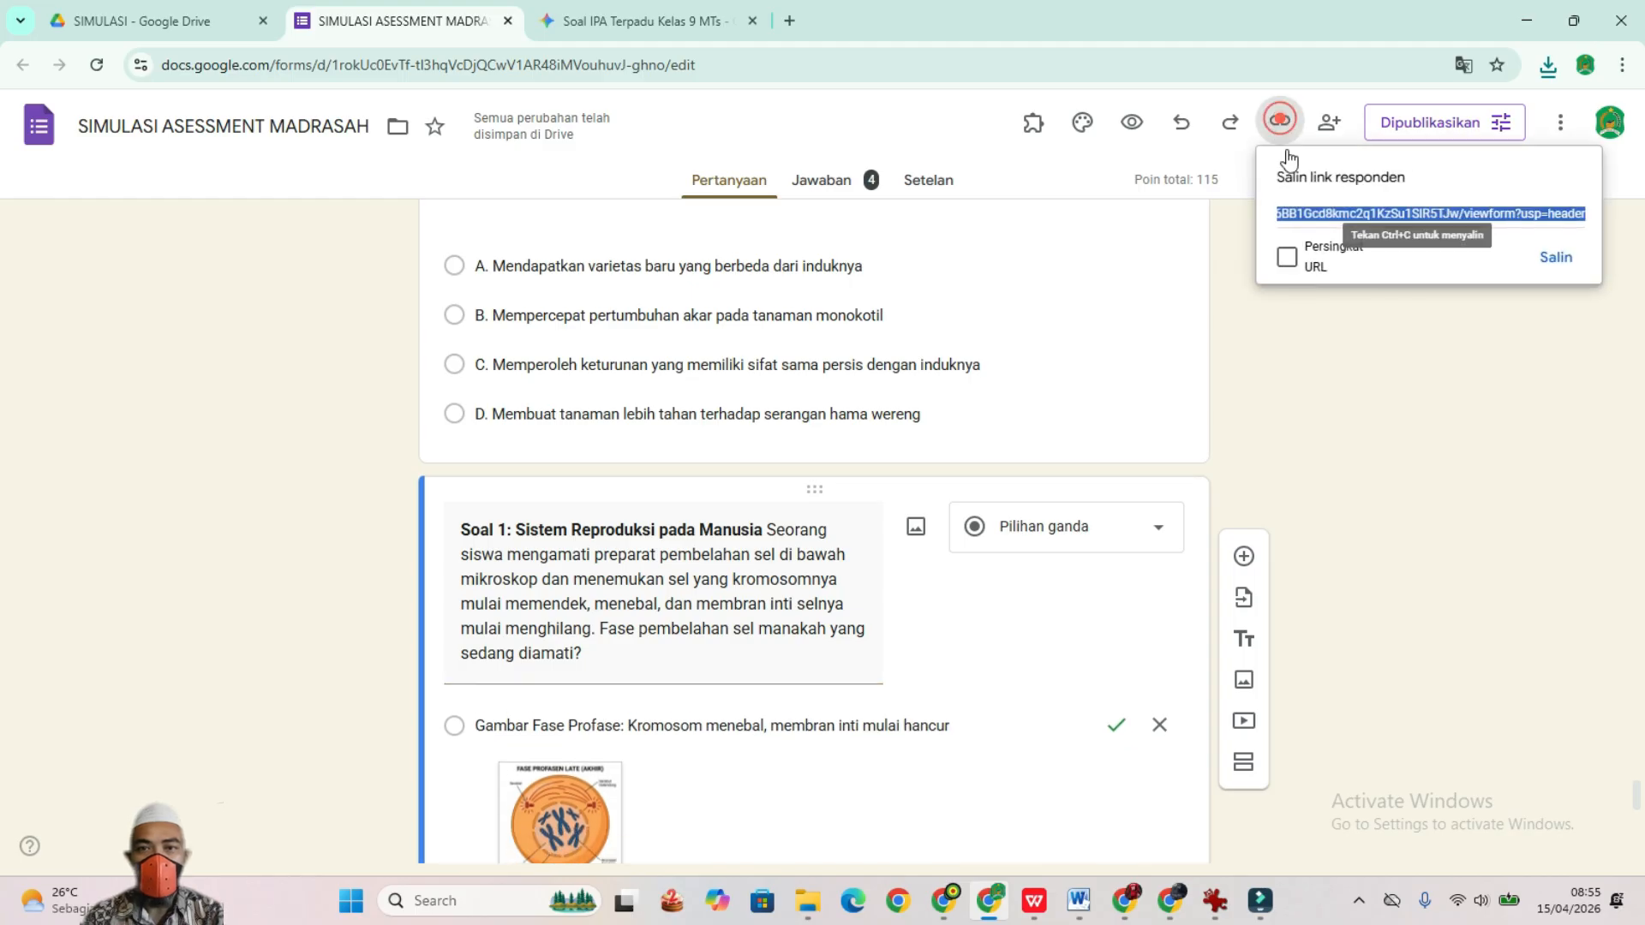
click(1555, 257)
click(789, 20)
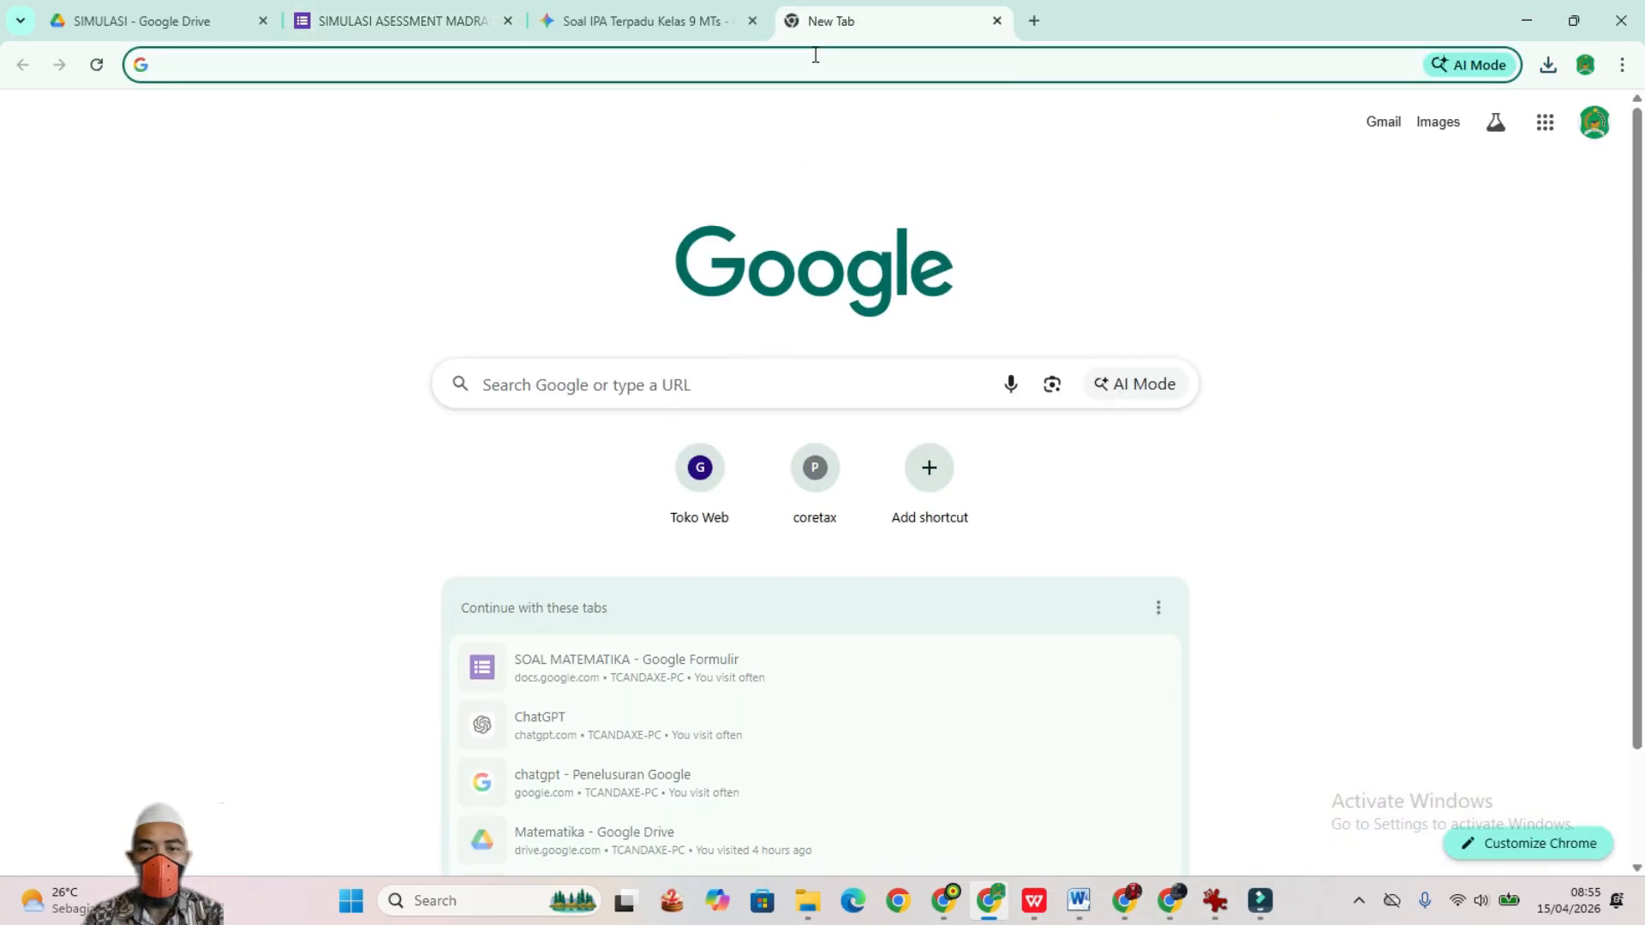
key(ctrl+v)
click(852, 105)
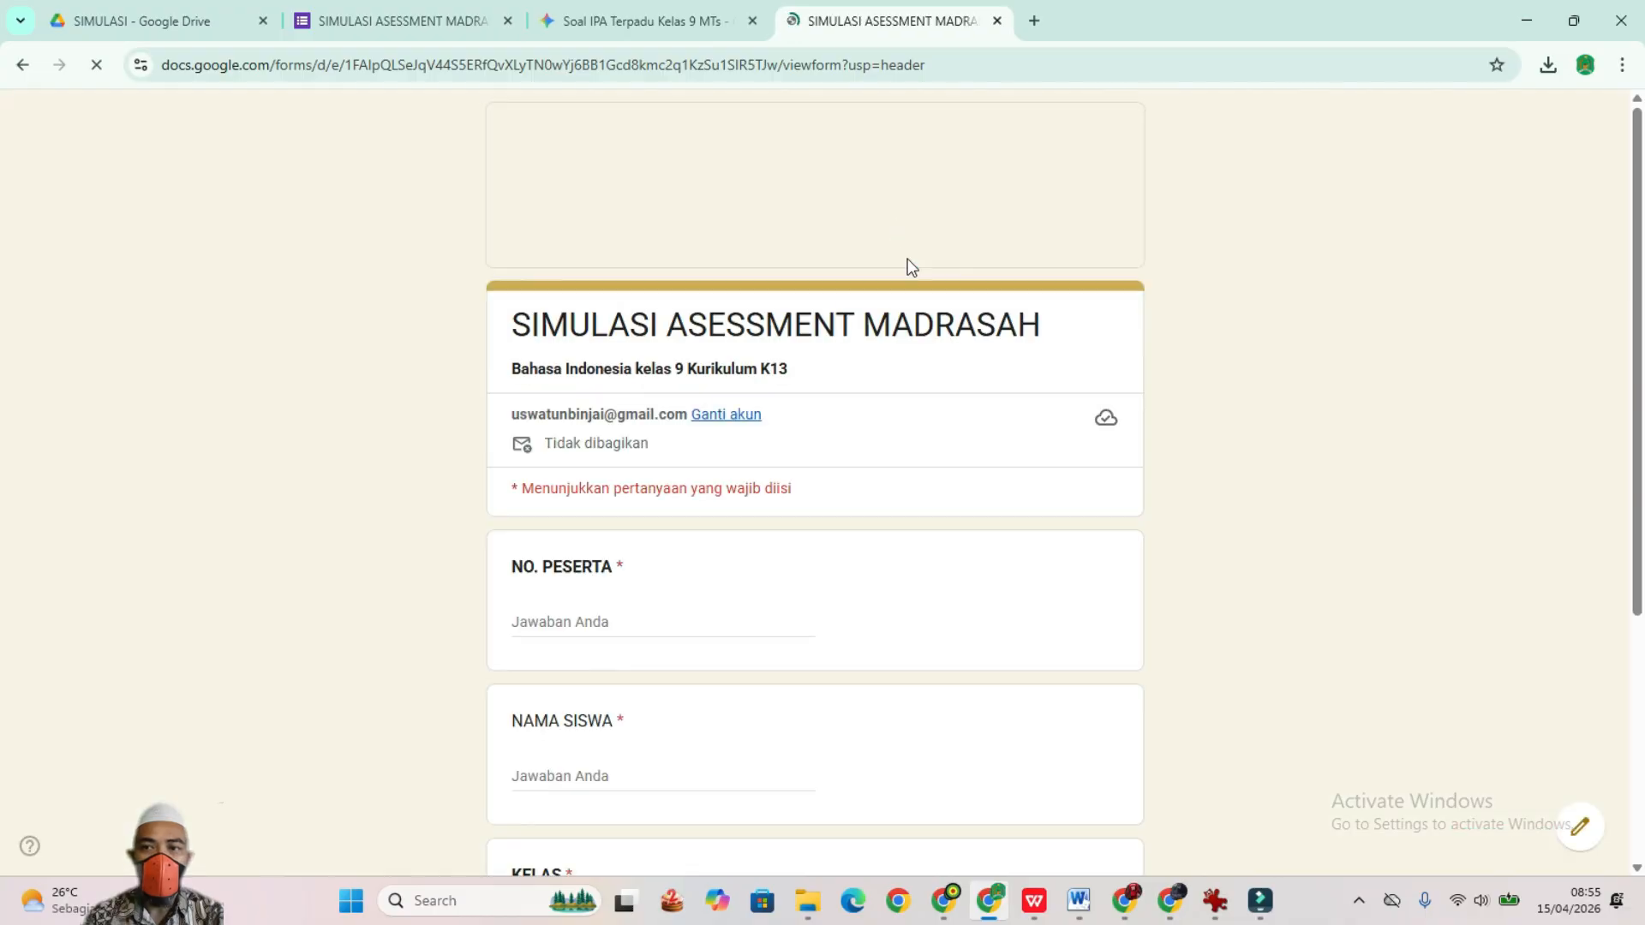
Step: Fill in the participant number and the student's name, choose KELAS 91 as the class, and continue to the SOAL IPA TERPADU page
scroll(878, 415, down, 3)
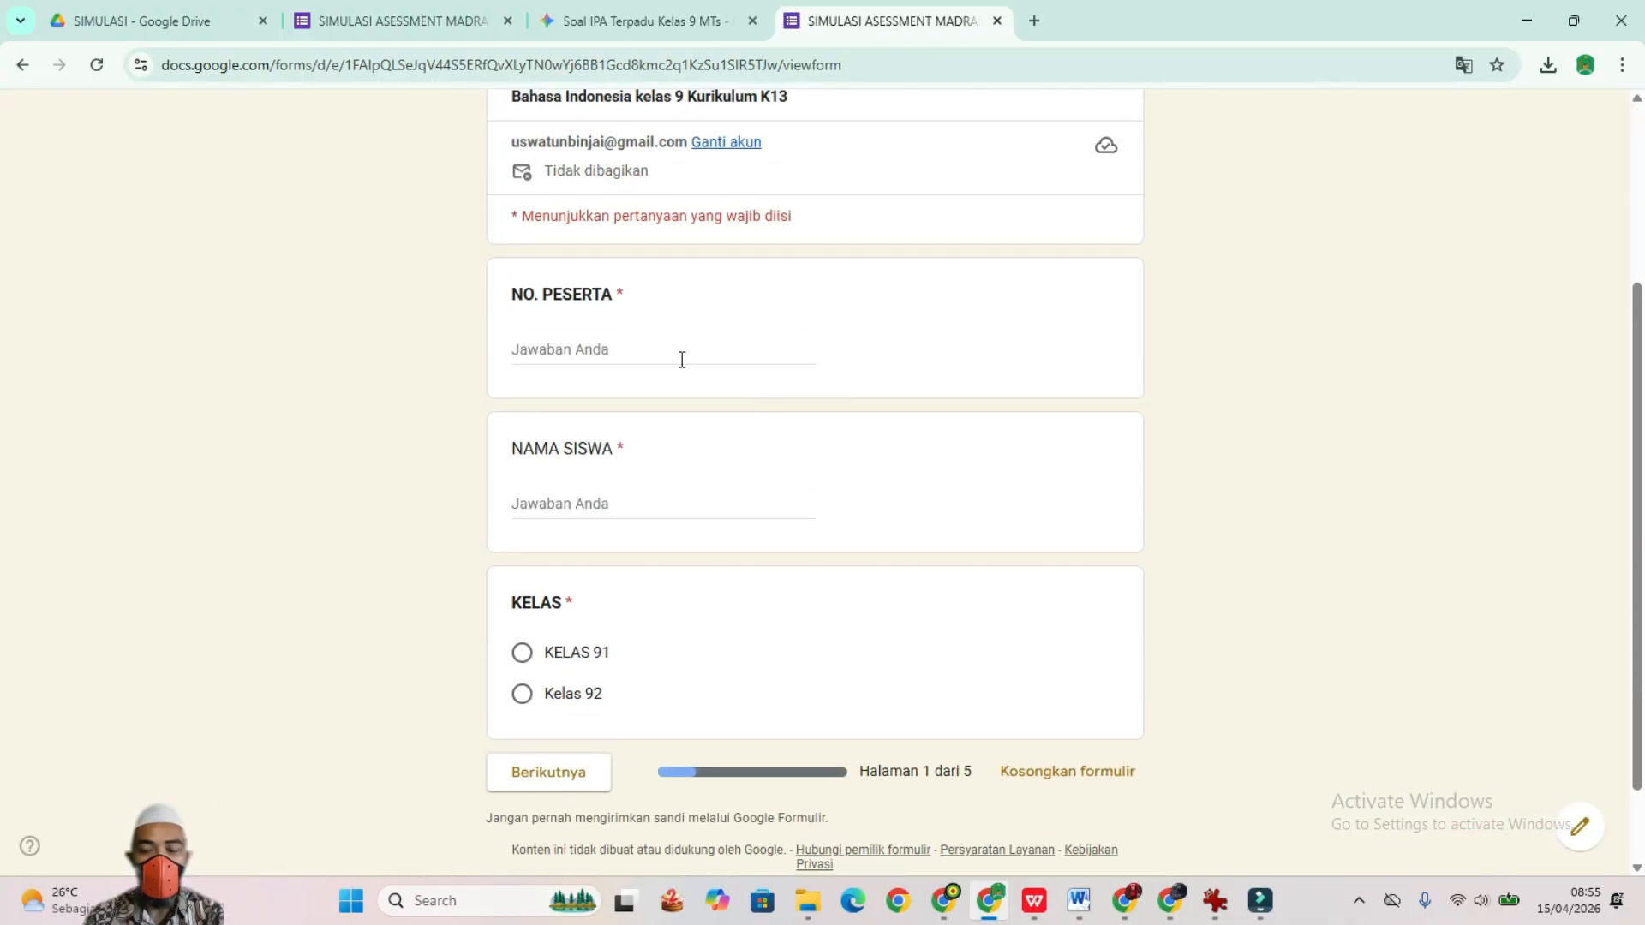
click(625, 355)
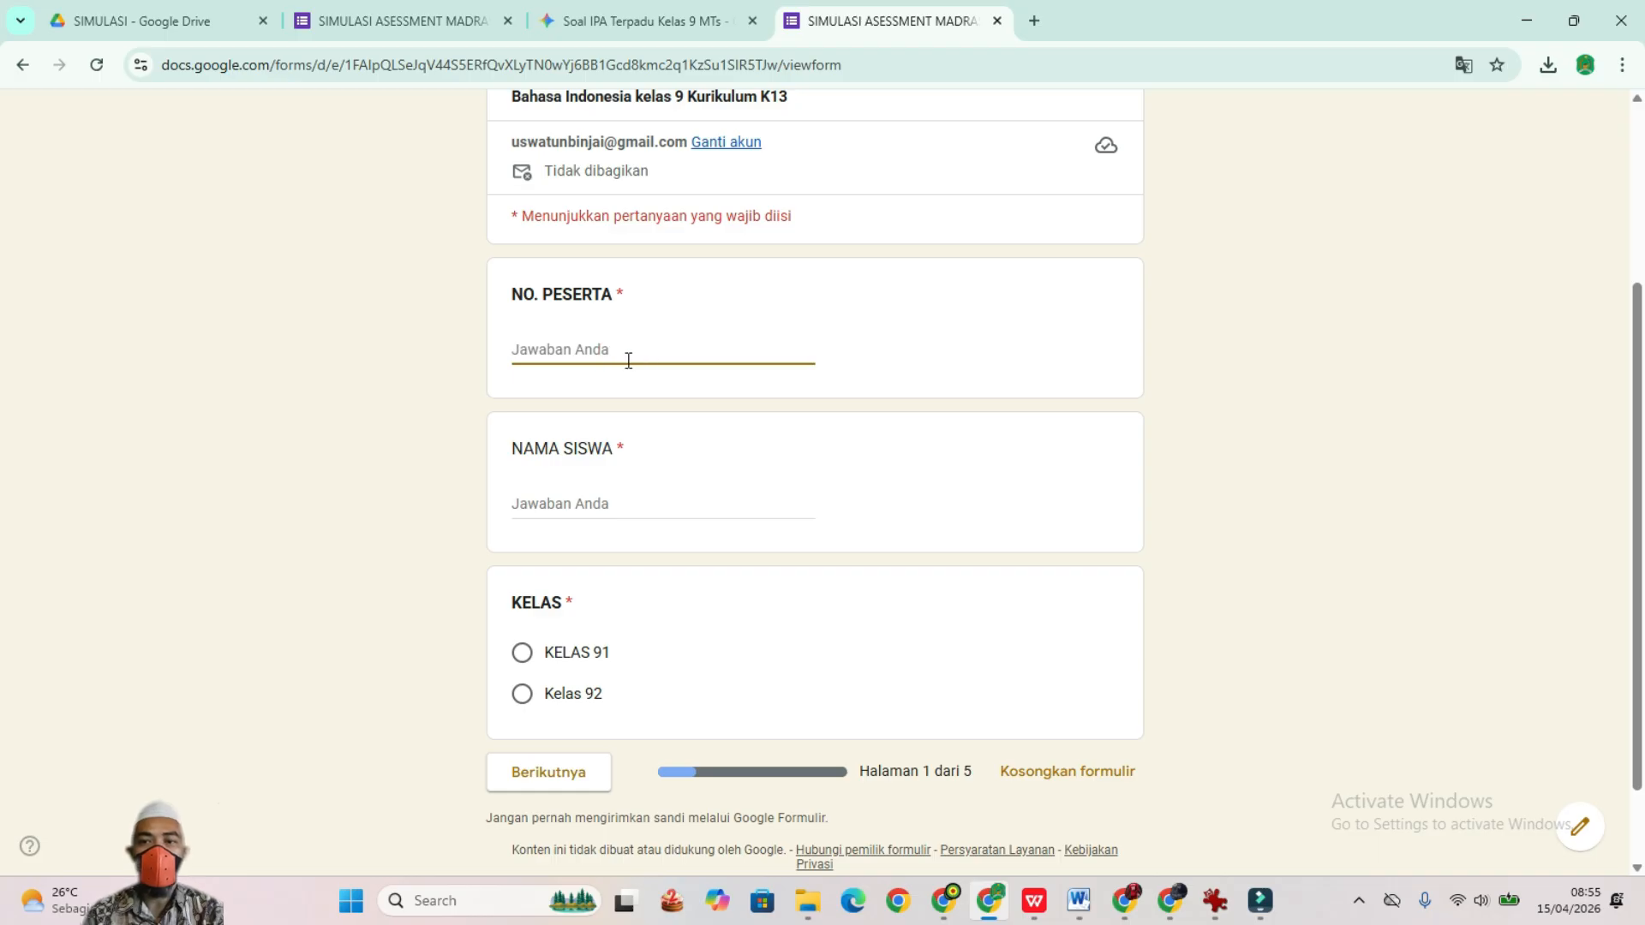
text(432434)
click(566, 503)
text(AA)
click(546, 663)
click(548, 772)
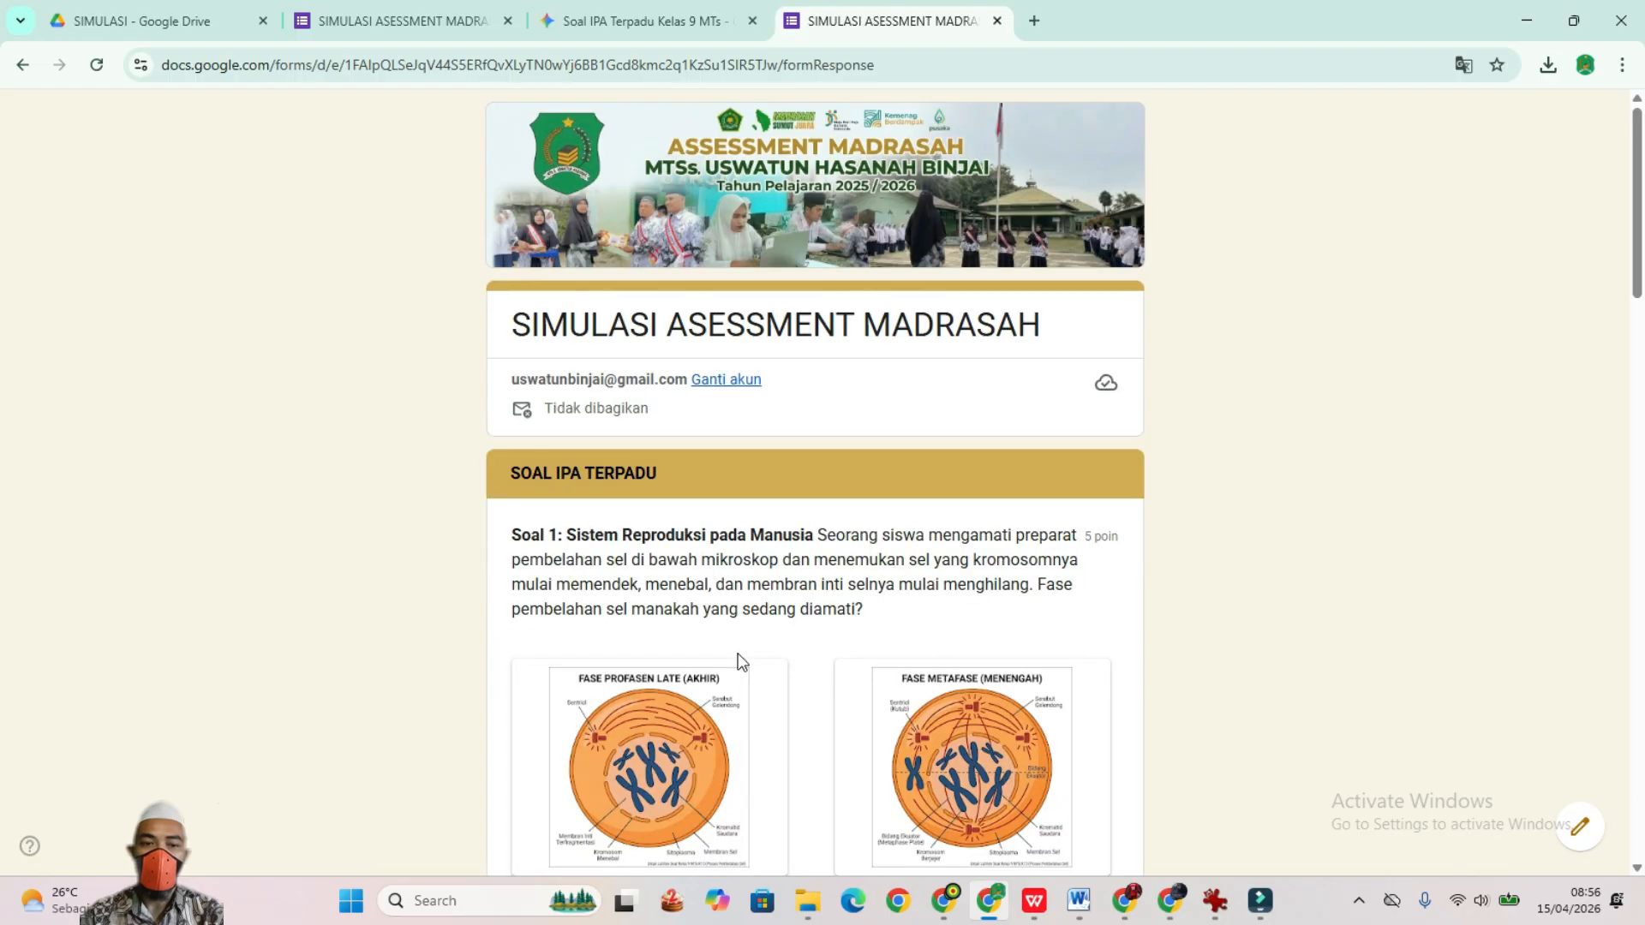
Step: Compare the IPA Terpadu questions in the respondent view with the Soal 1: Sistem Reproduksi Manusia question in the form editor
scroll(744, 658, down, 3)
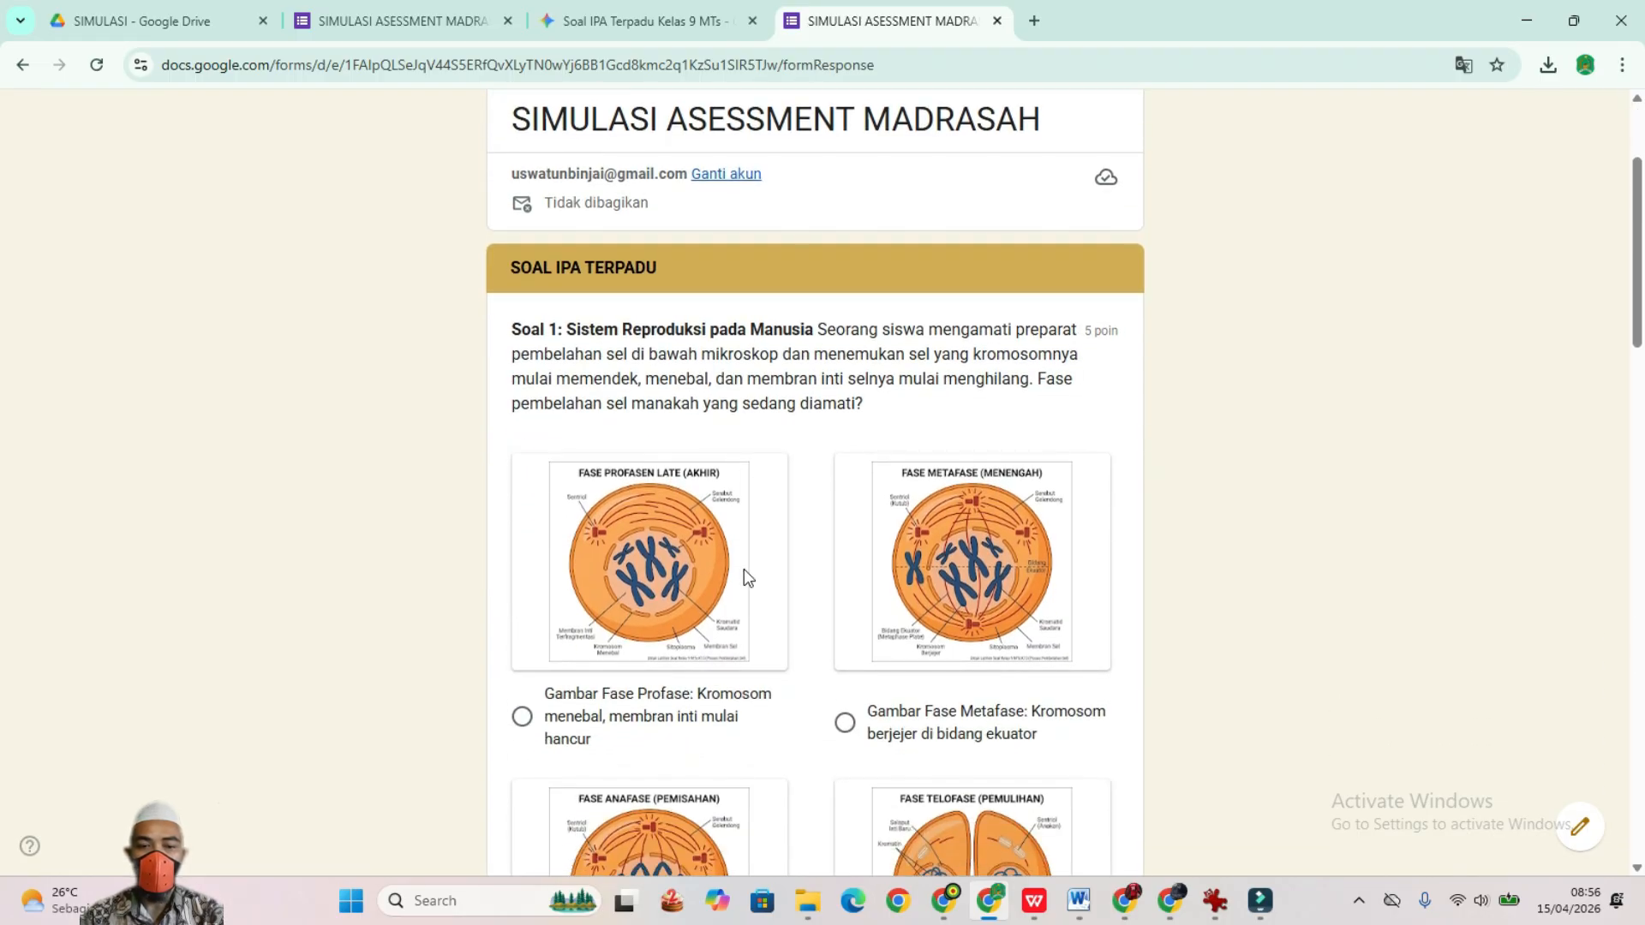
scroll(599, 463, down, 10)
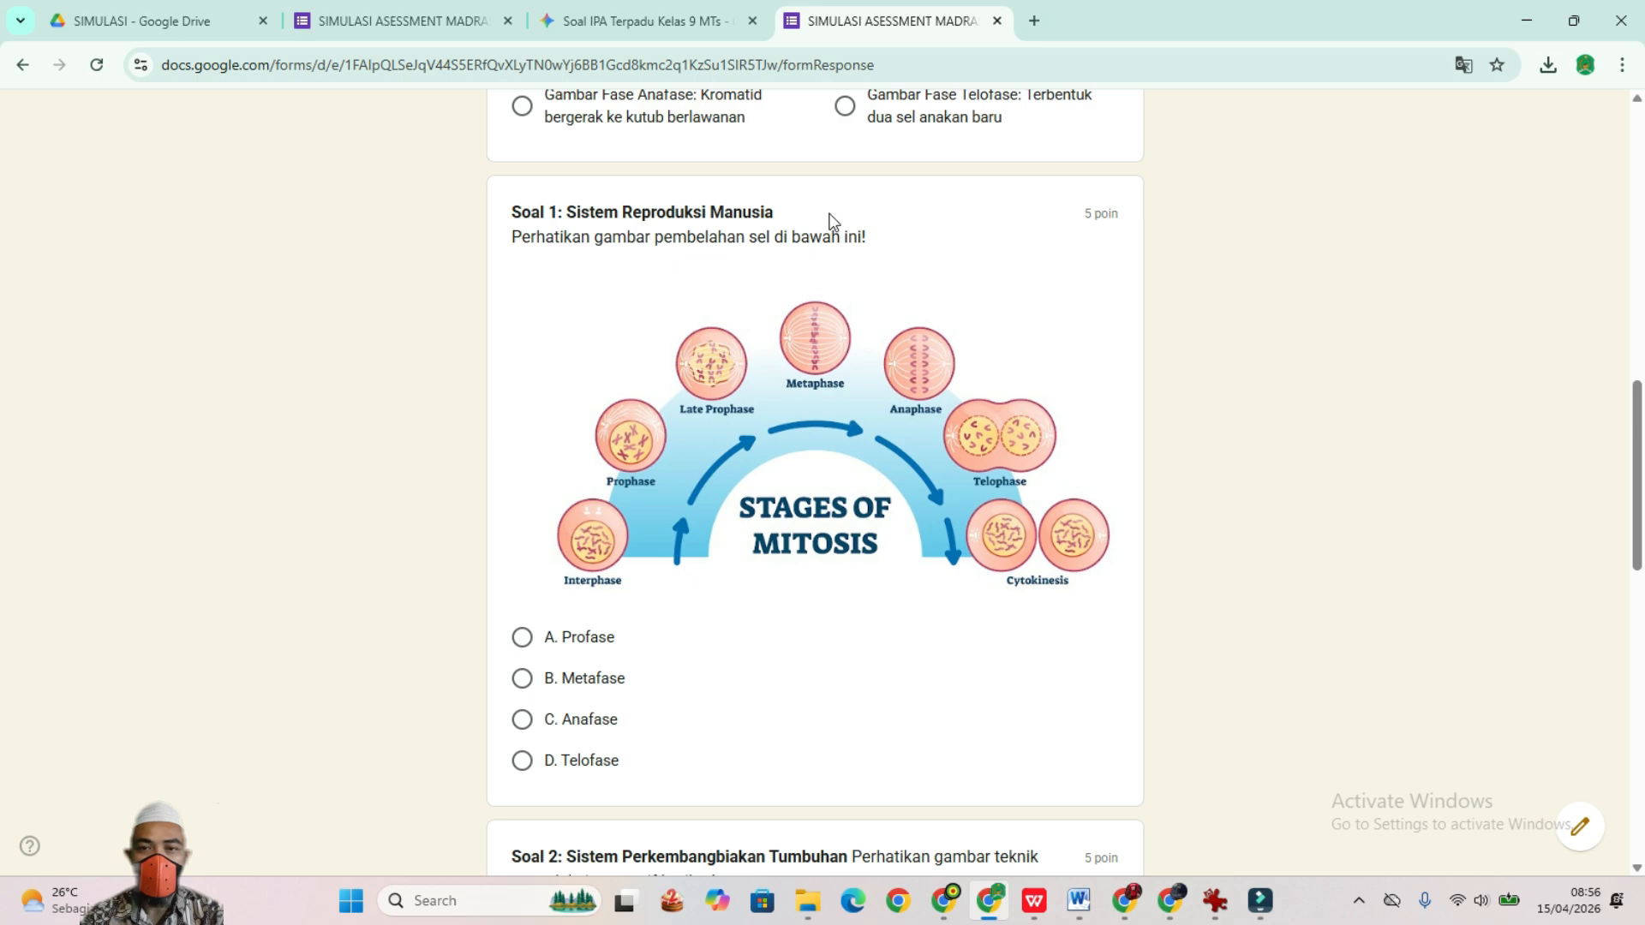
click(403, 20)
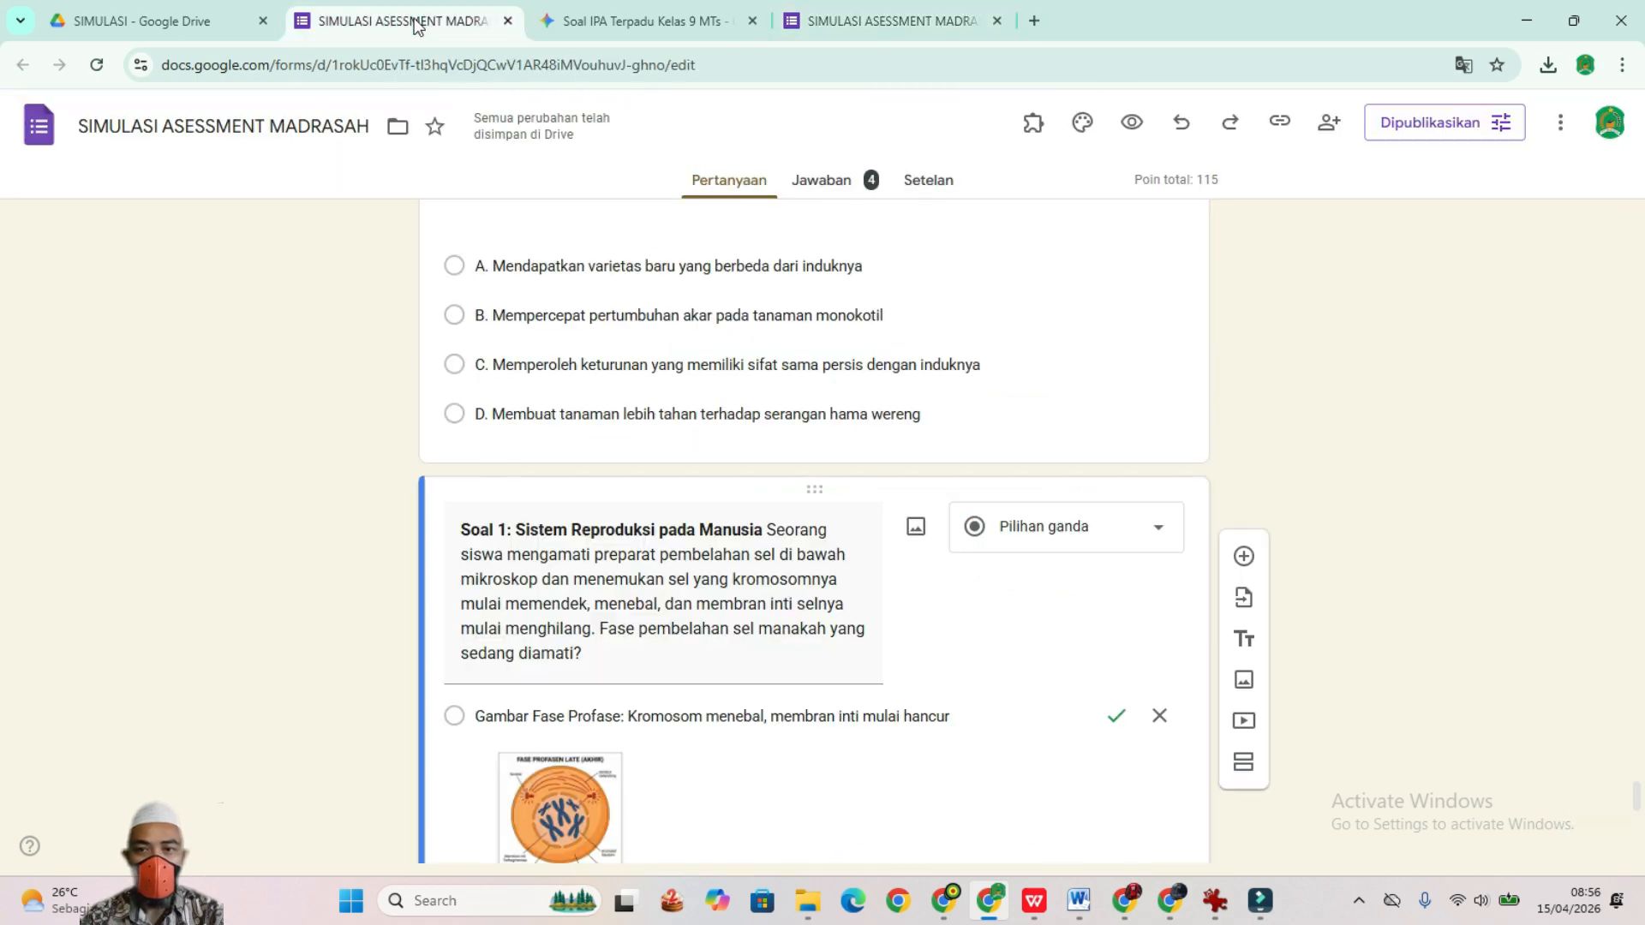
scroll(675, 420, up, 15)
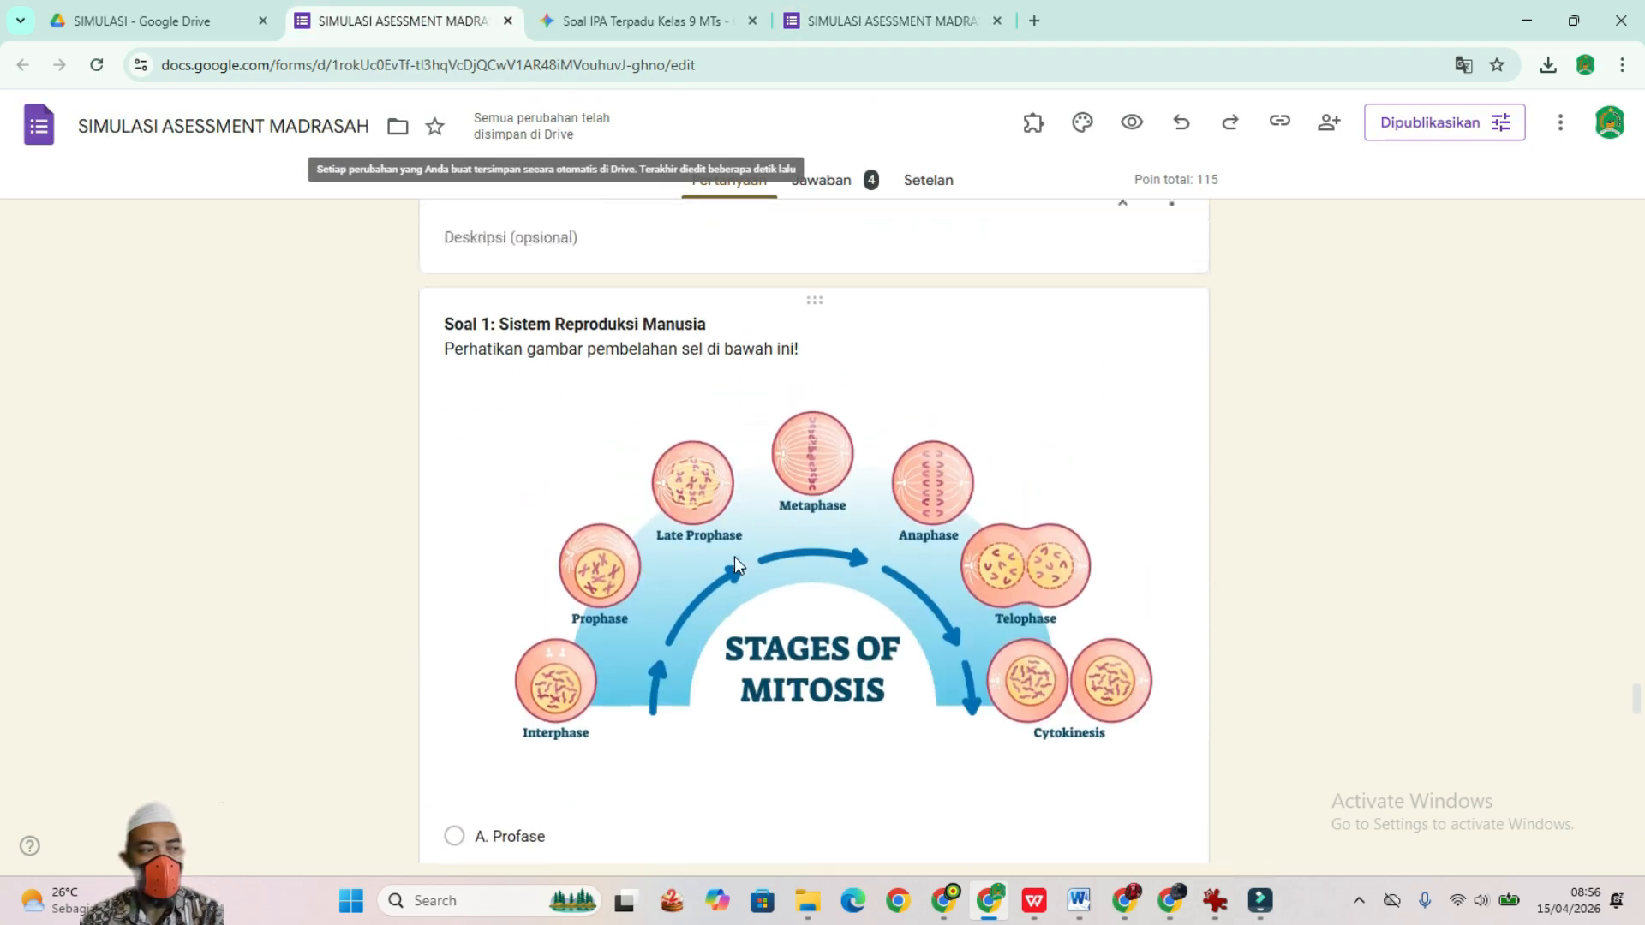
scroll(660, 480, up, 3)
click(665, 467)
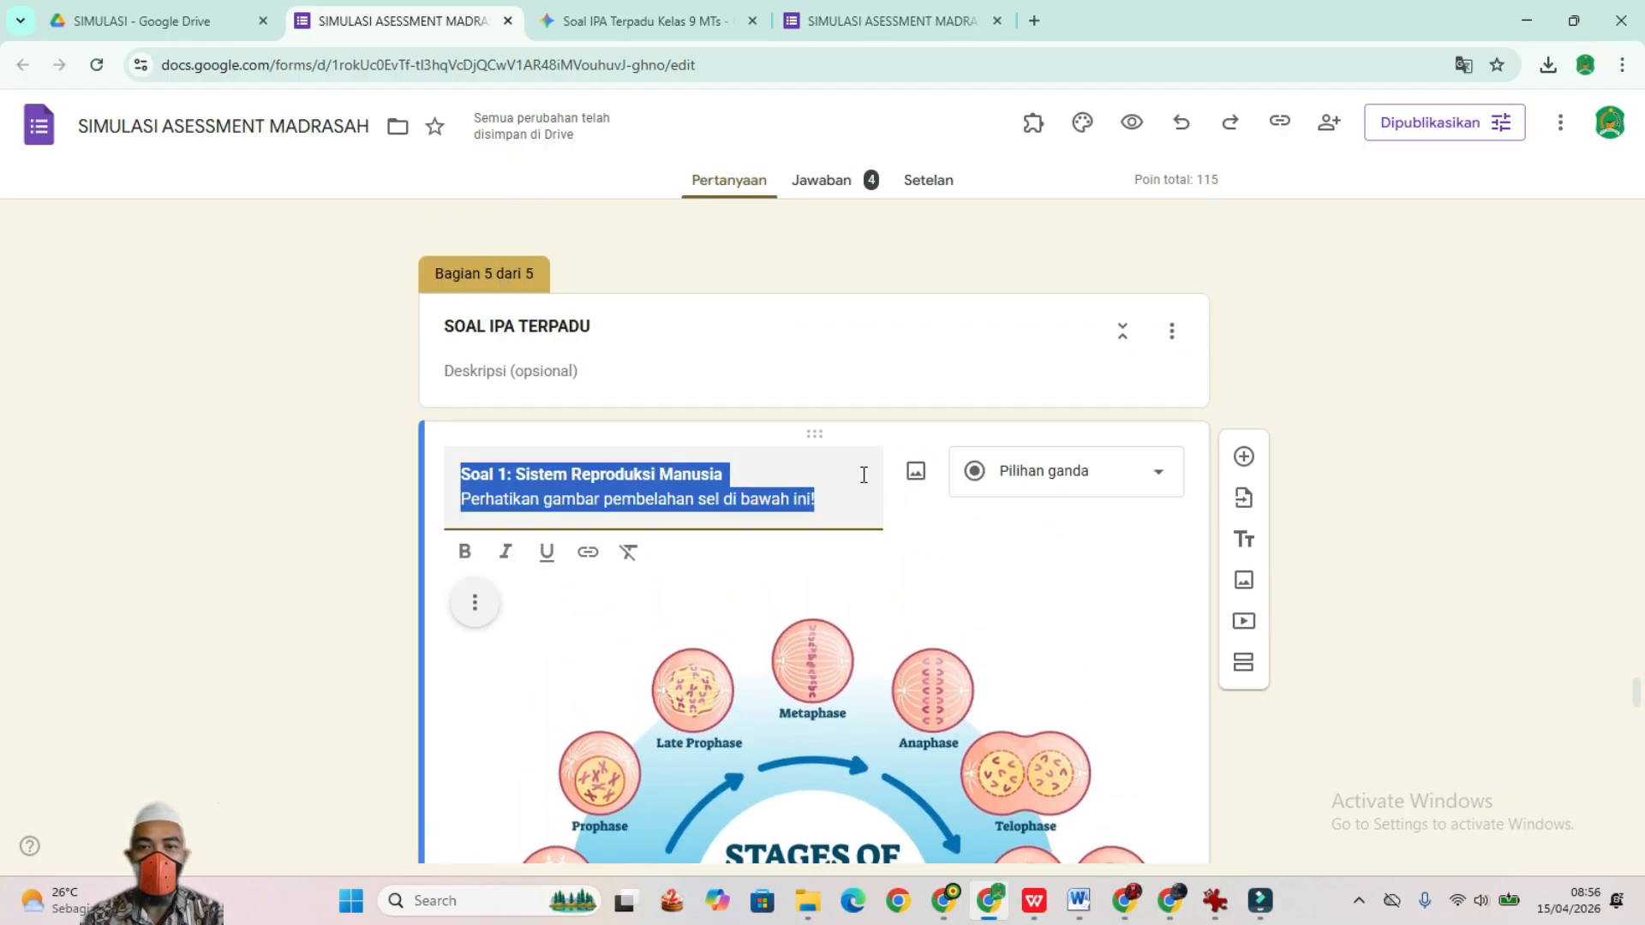
Step: In the respondent view, answer the mitosis question with "B. Metafase" and Soal 2 with "B. Mempercepat pertumbuhan akar pada tanaman monokotil"
click(840, 33)
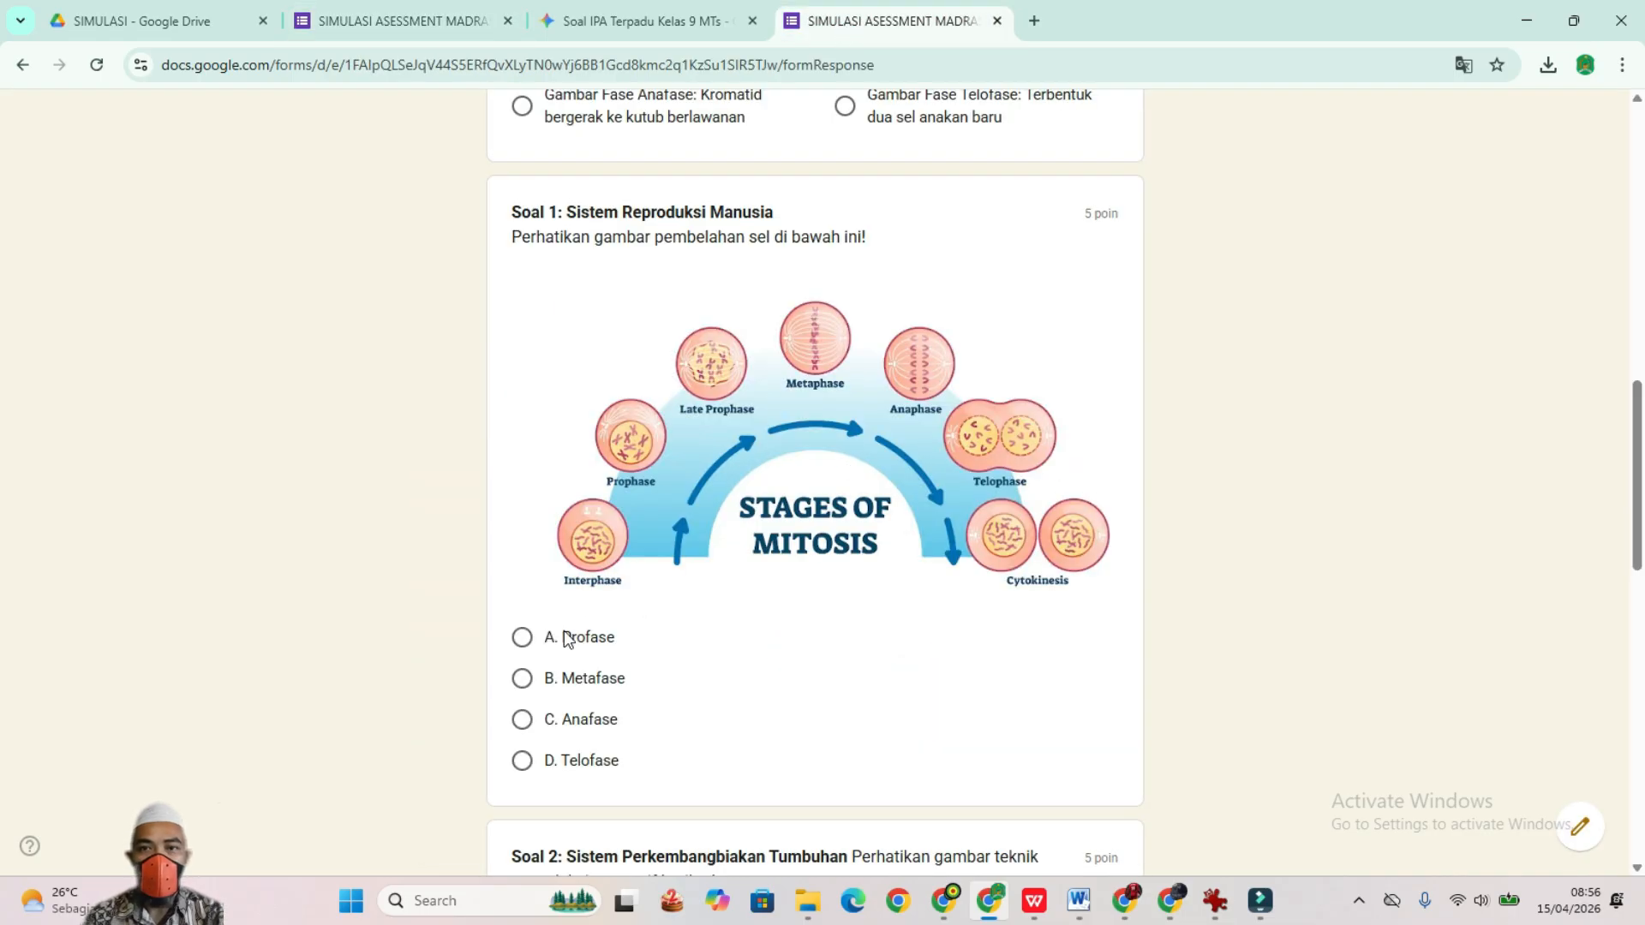
click(522, 678)
scroll(524, 681, down, 8)
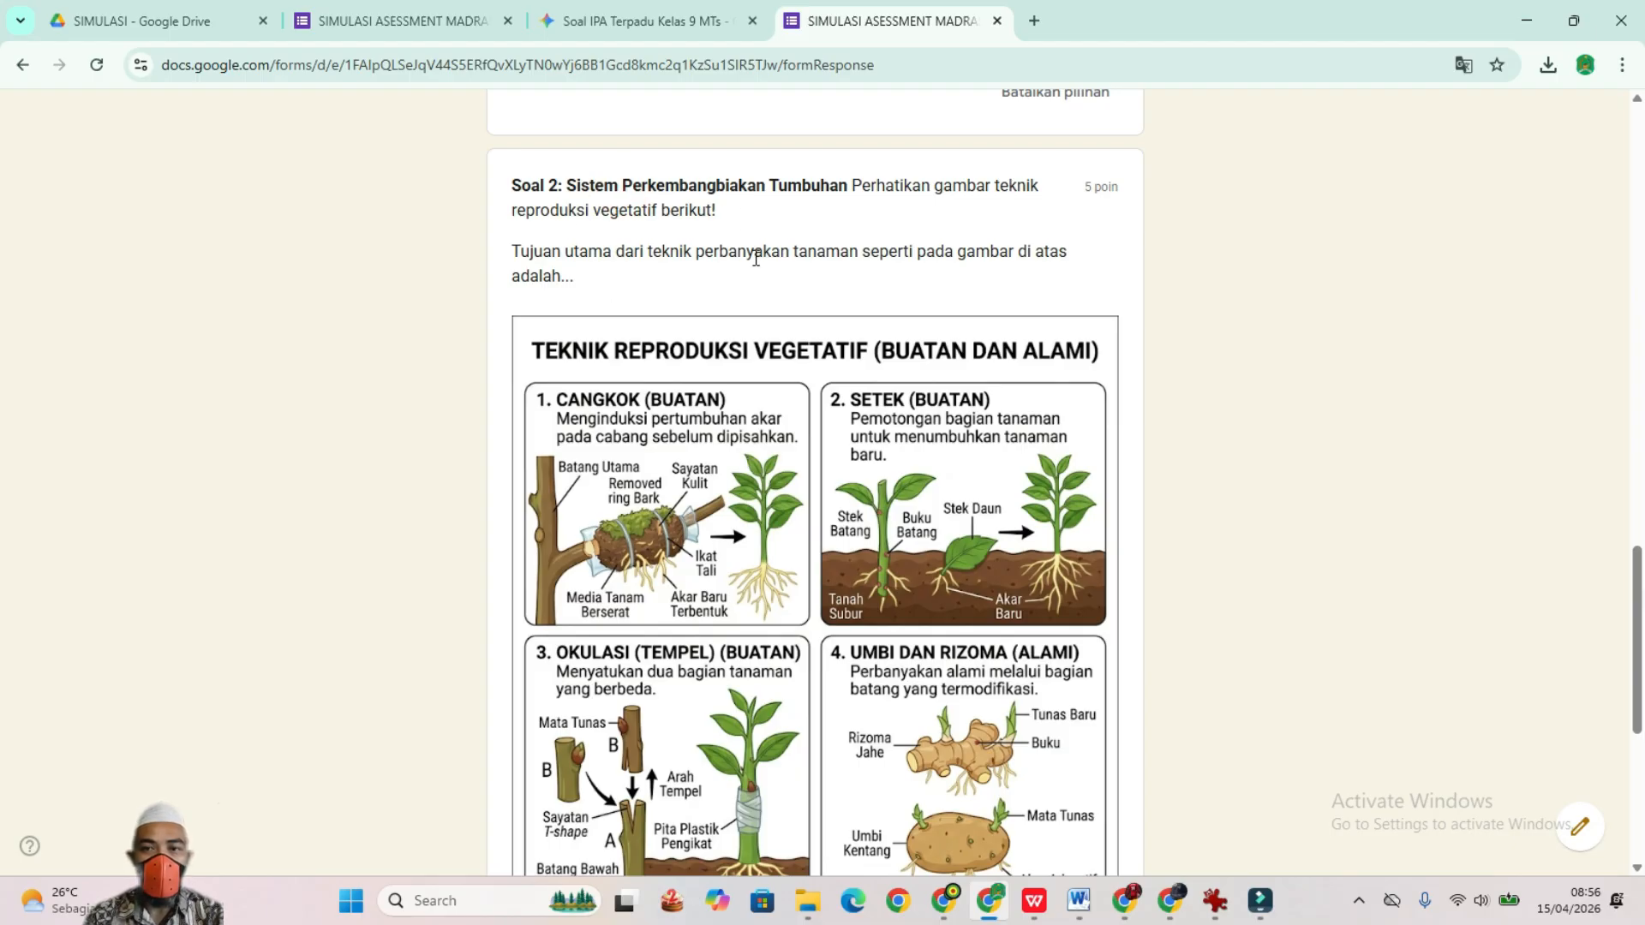
scroll(755, 257, down, 5)
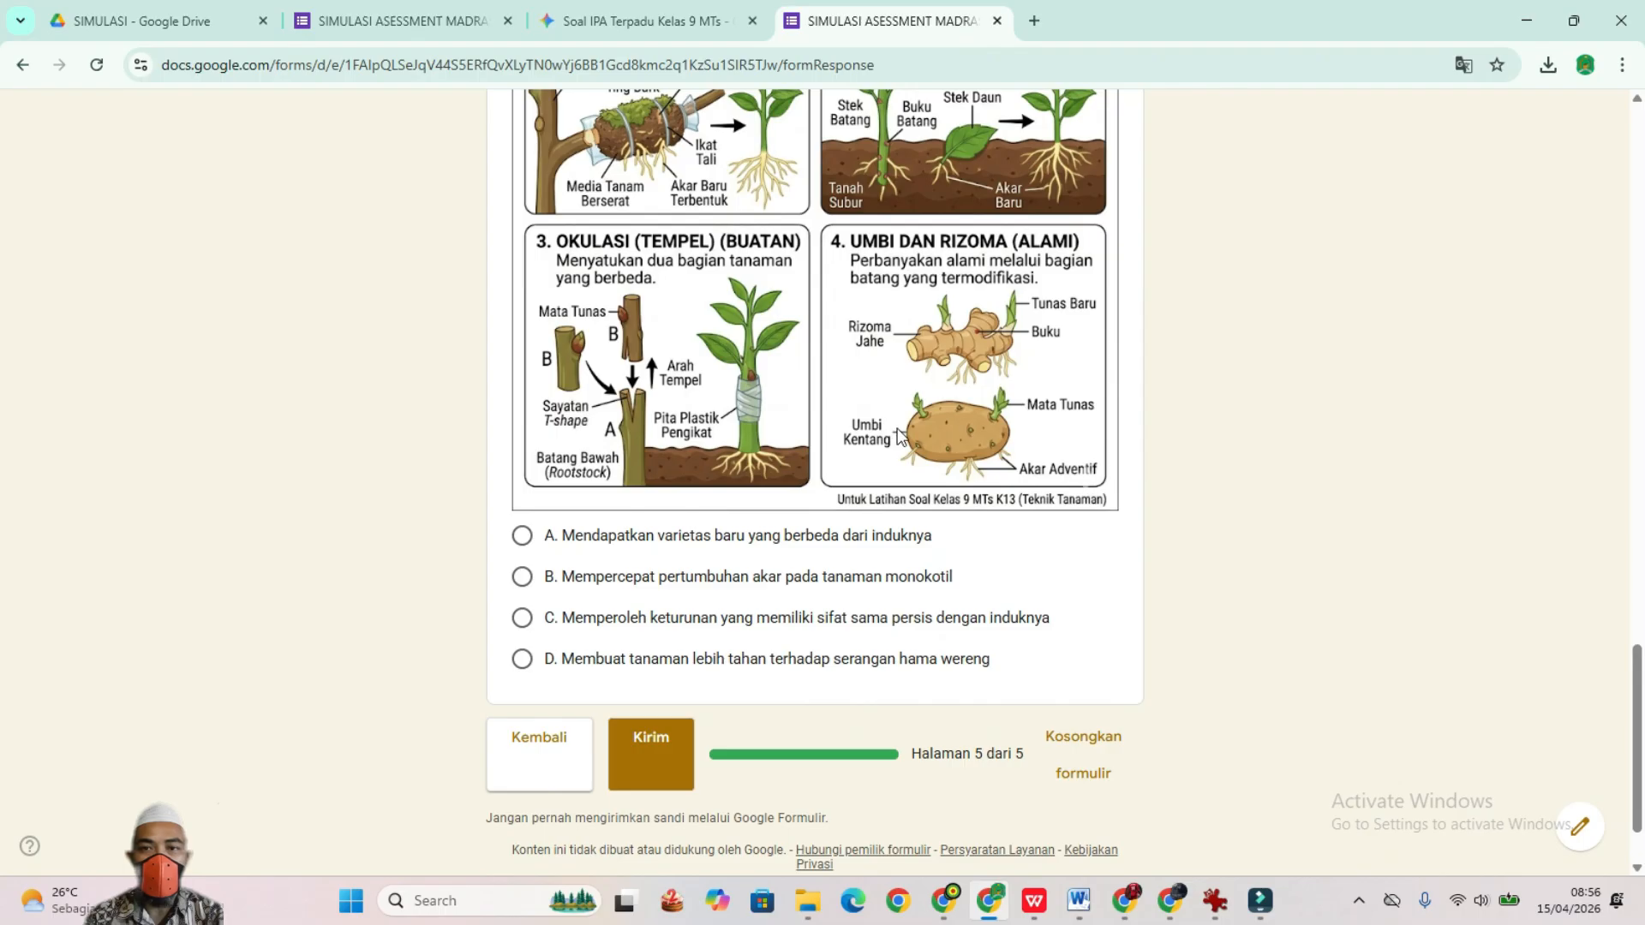
click(522, 577)
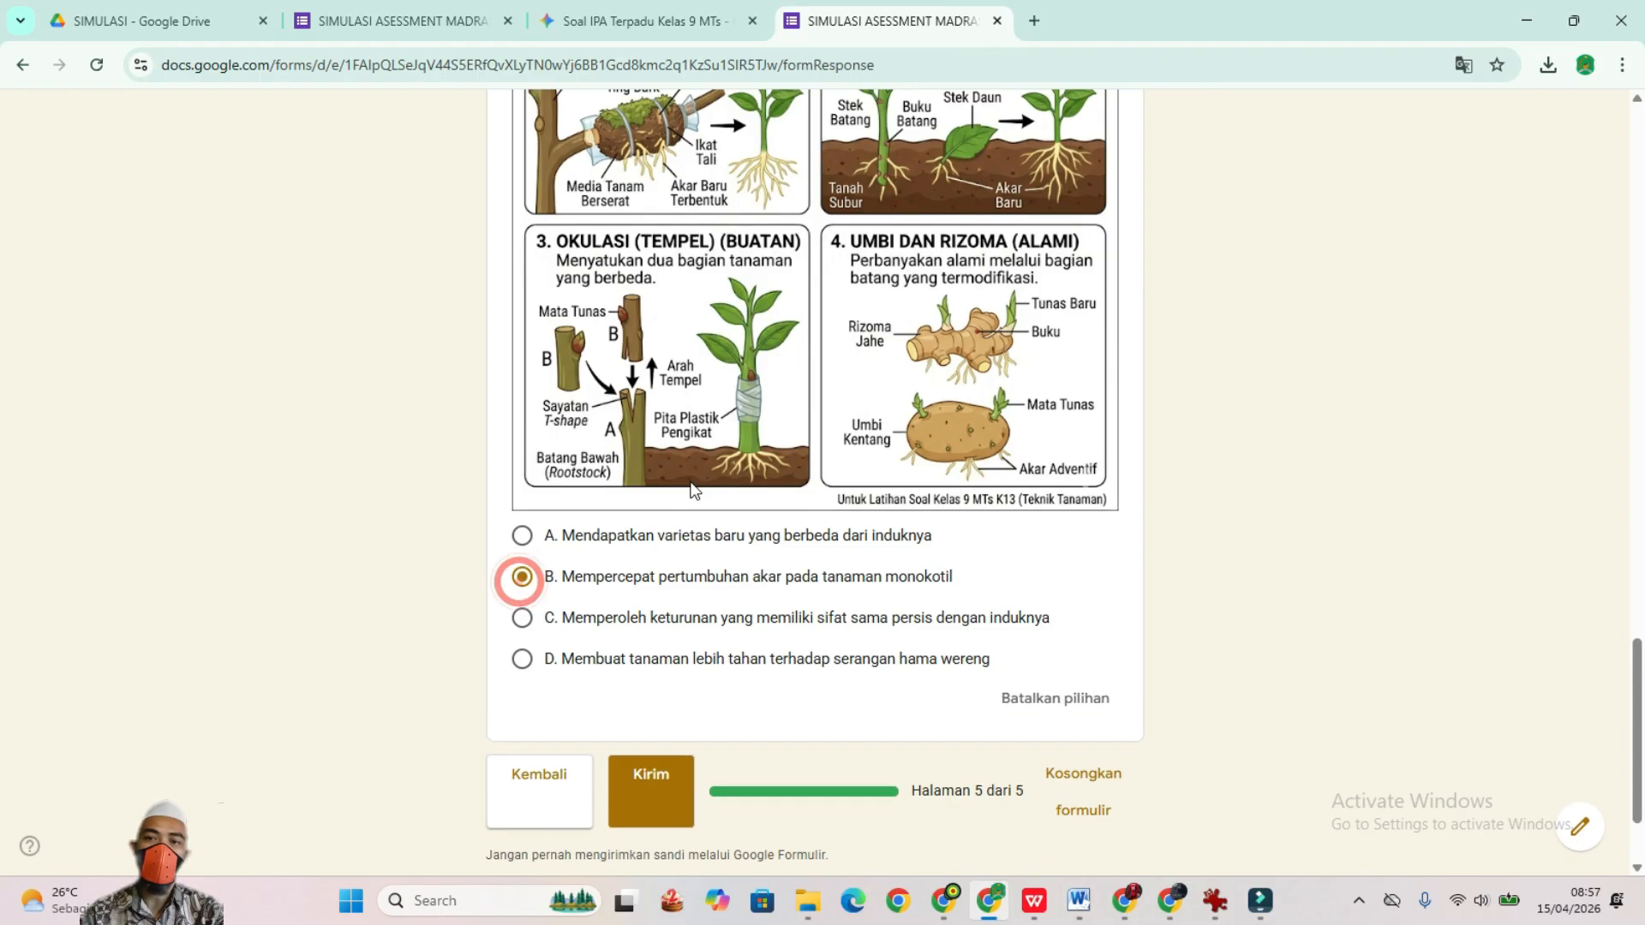
Step: Compare the four picture options of Soal 1: Sistem Reproduksi pada Manusia in the respondent view with those in the form editor
scroll(699, 480, up, 20)
scroll(701, 466, down, 3)
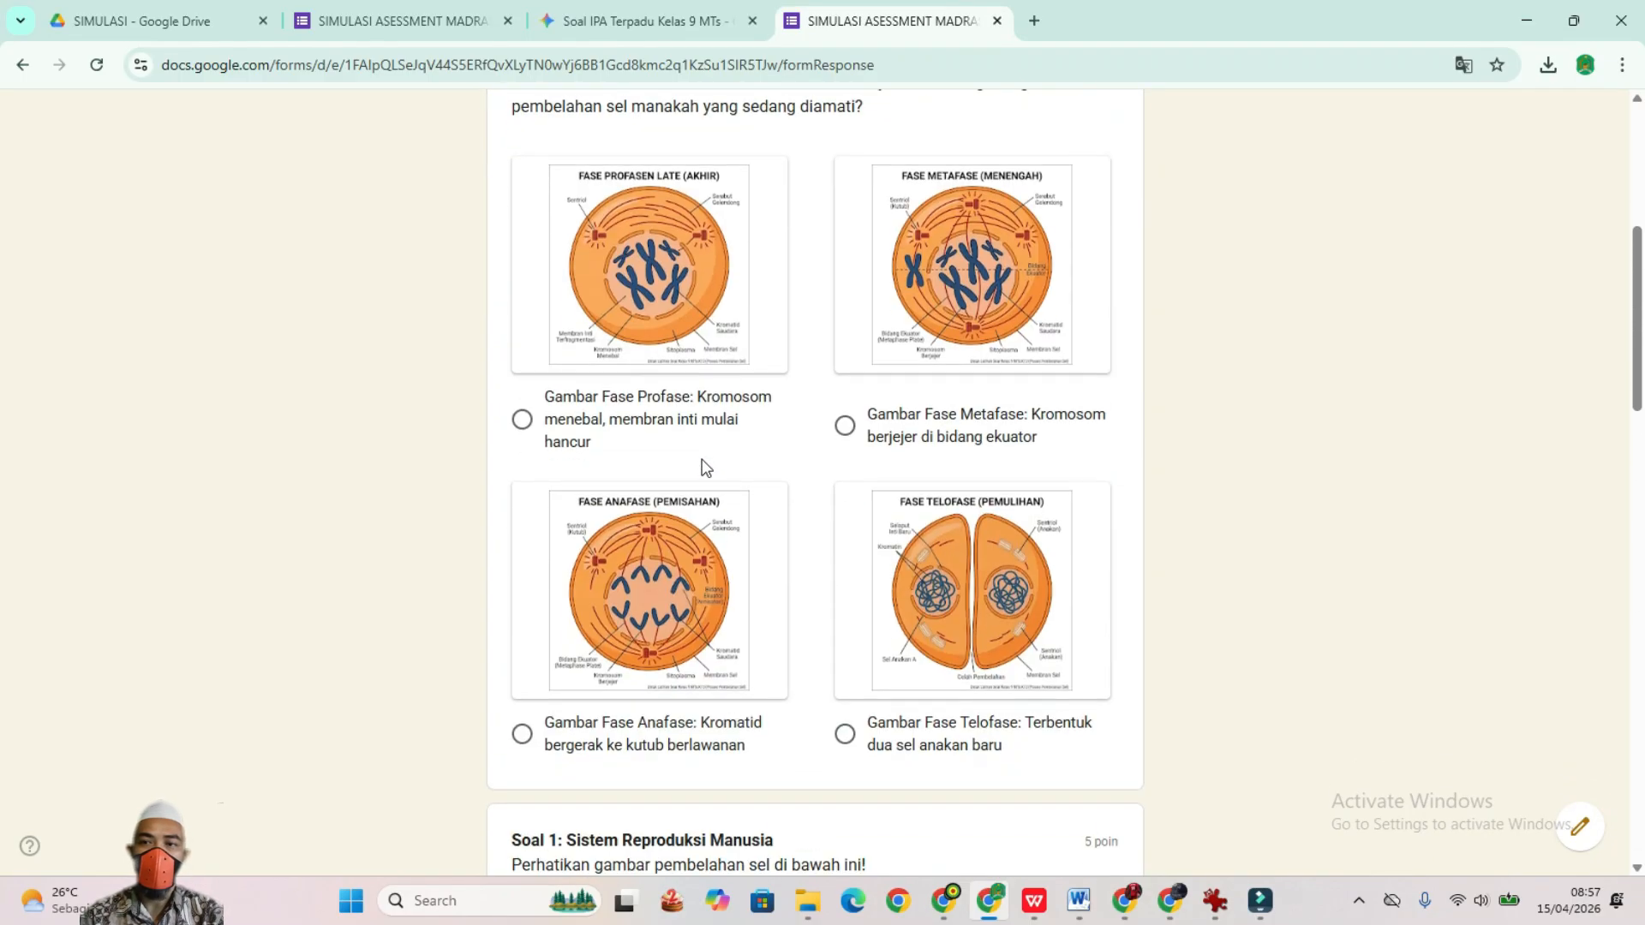
click(392, 23)
scroll(748, 516, down, 5)
scroll(777, 593, down, 10)
click(628, 334)
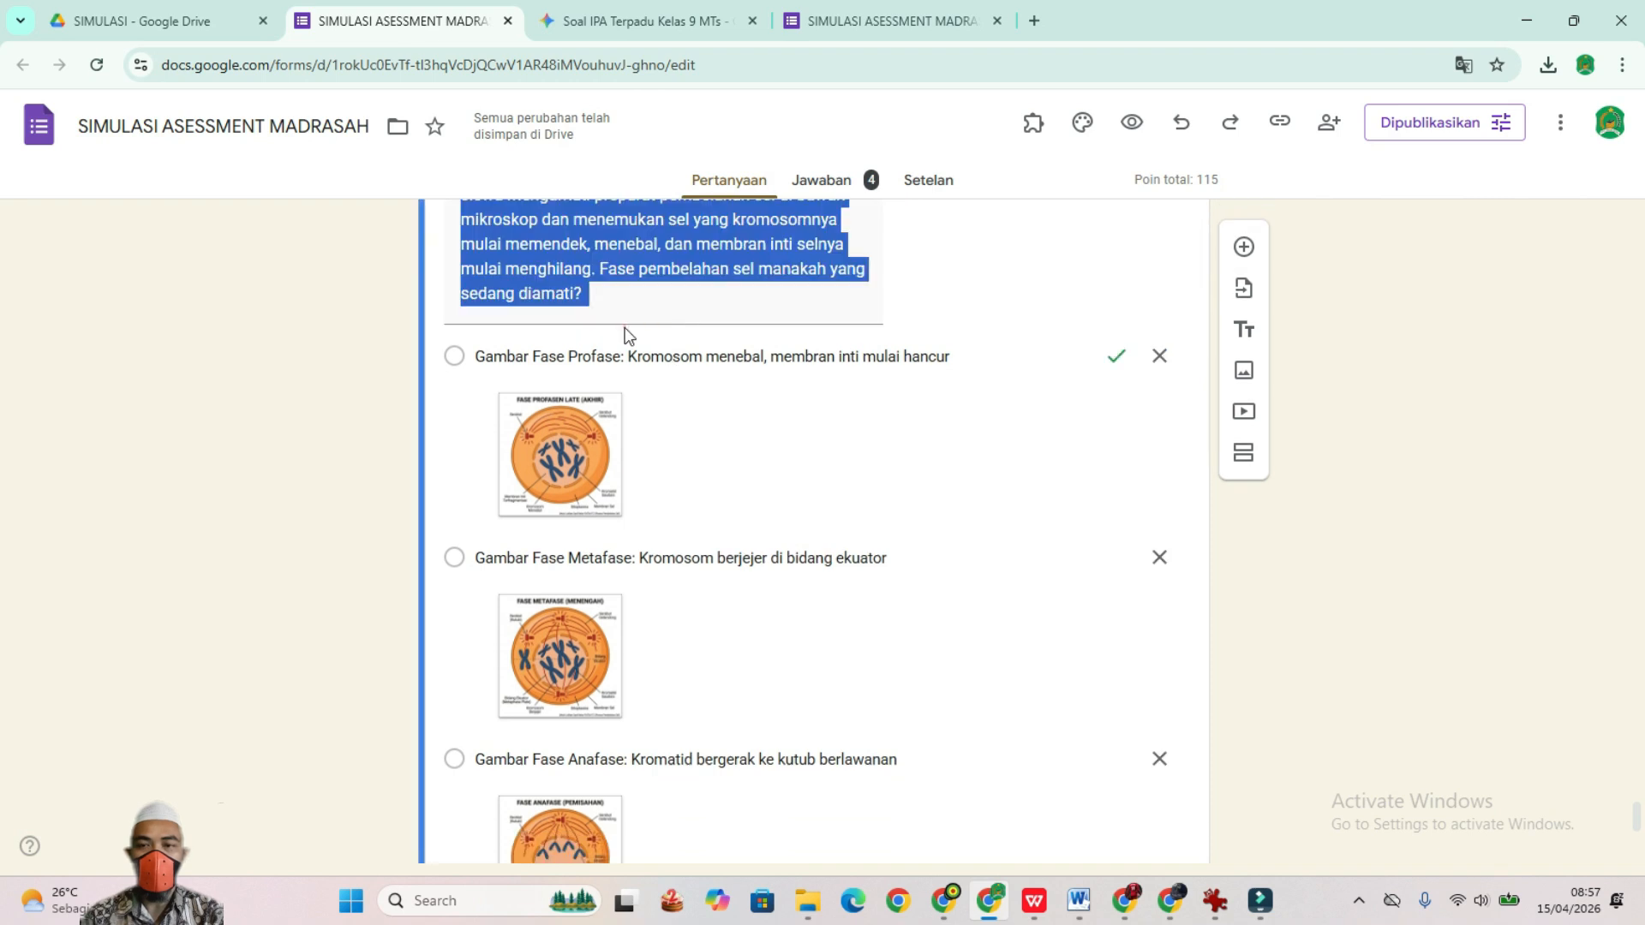
scroll(702, 345, up, 1)
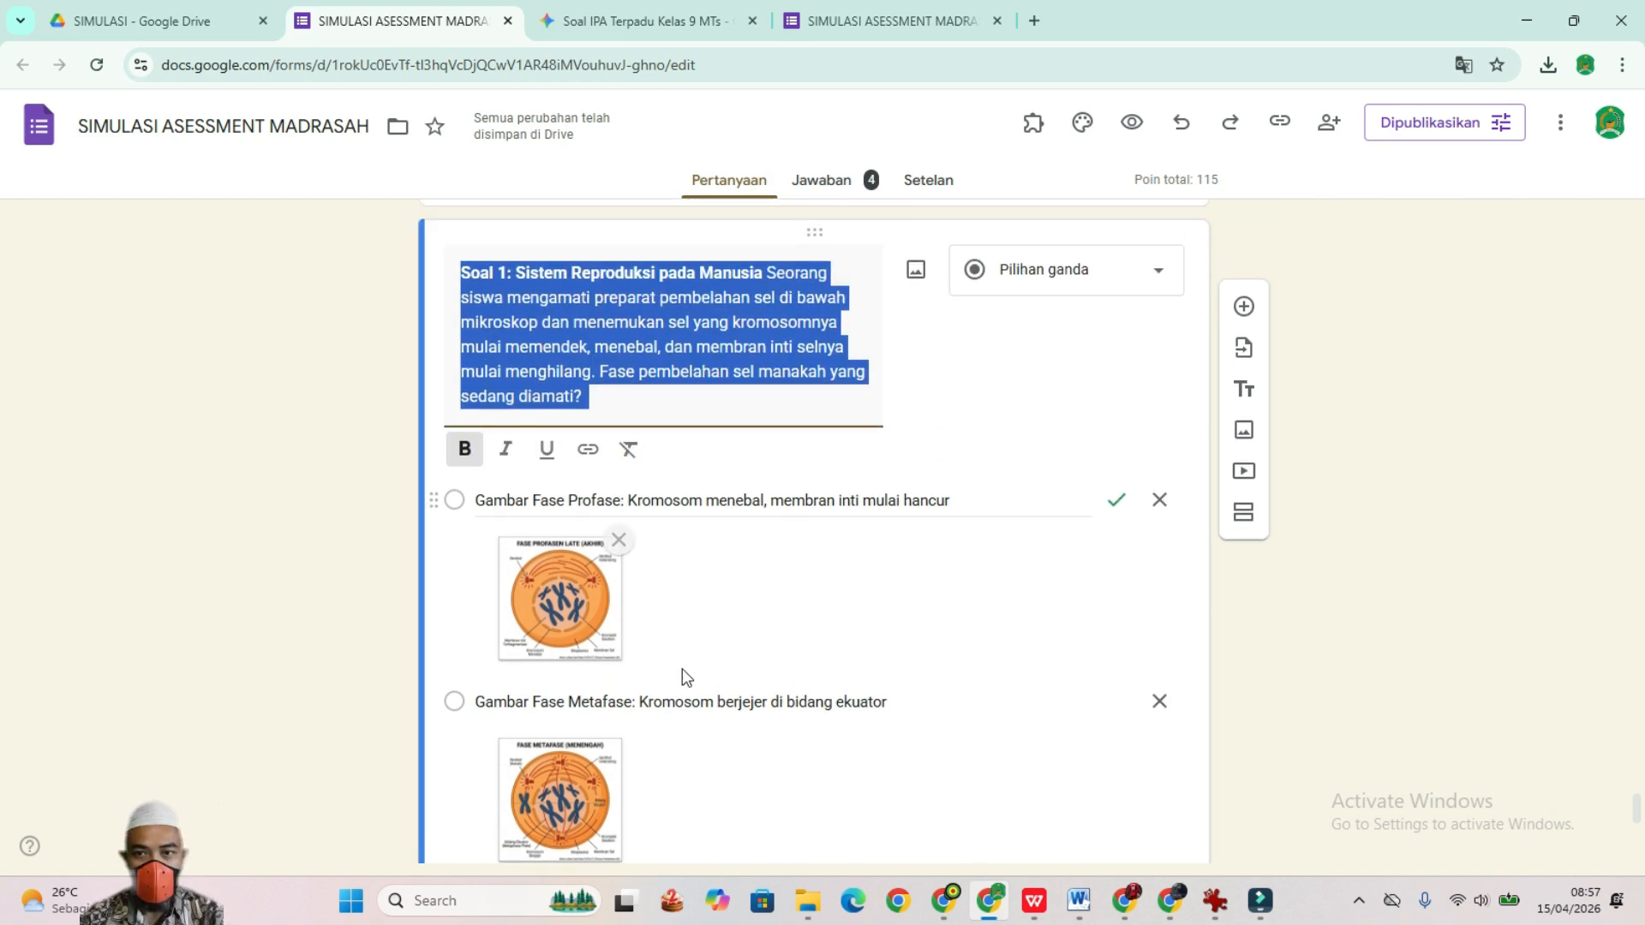
scroll(635, 784, down, 3)
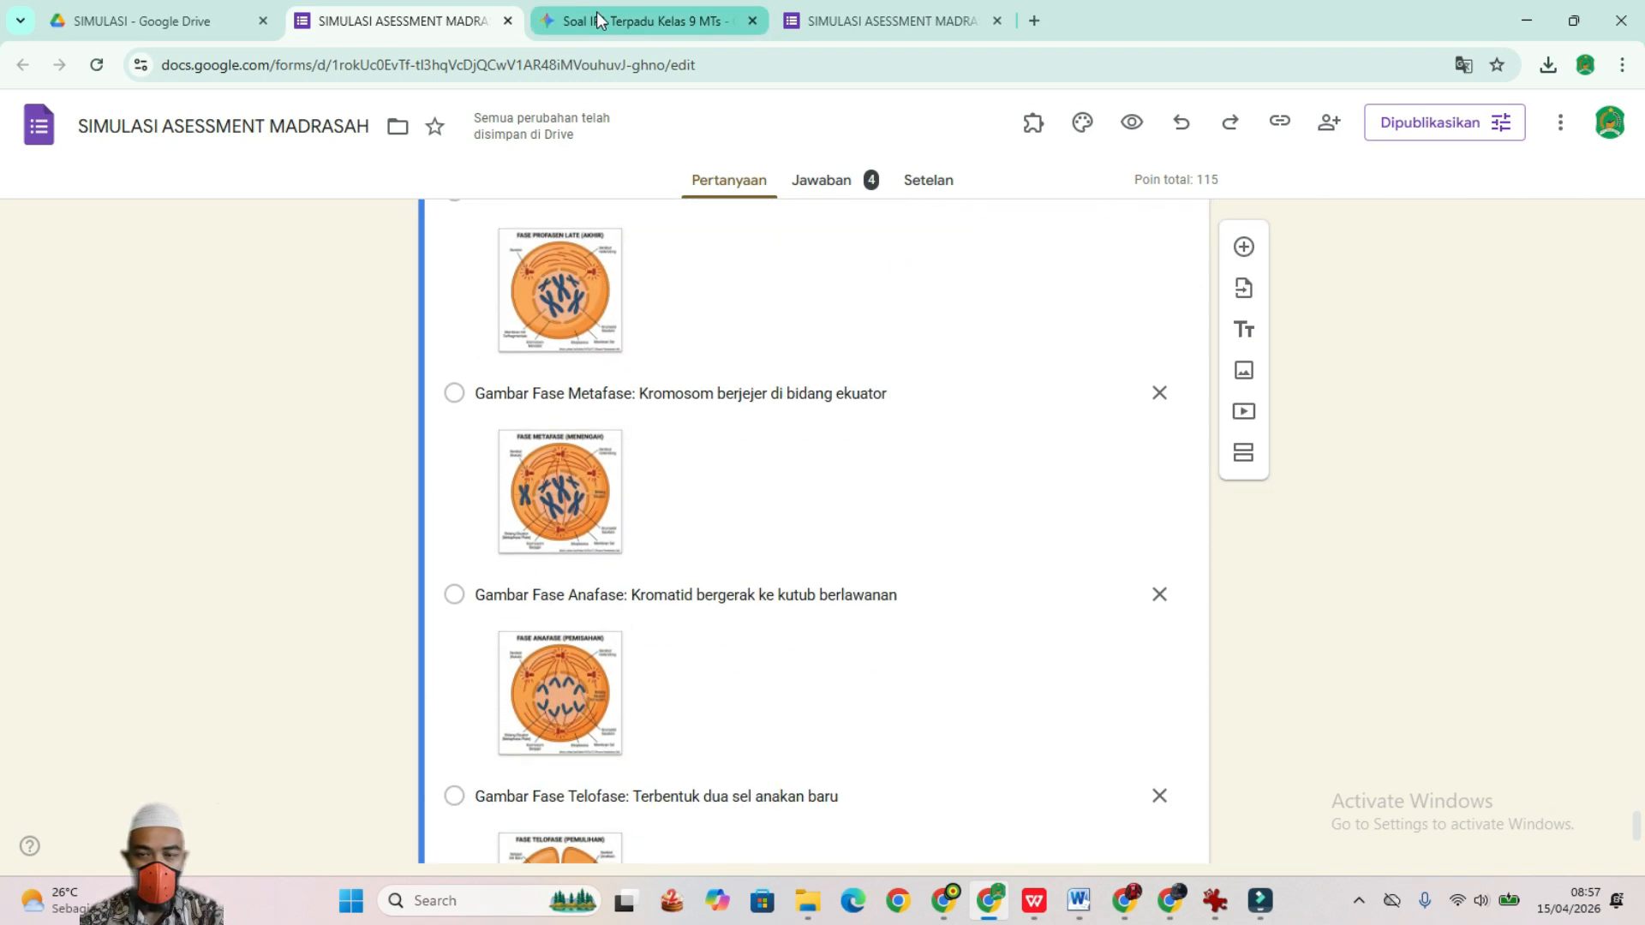
Step: Review Soal 1's question text and the layout of its four picture answer options in the respondent view
click(597, 19)
click(892, 21)
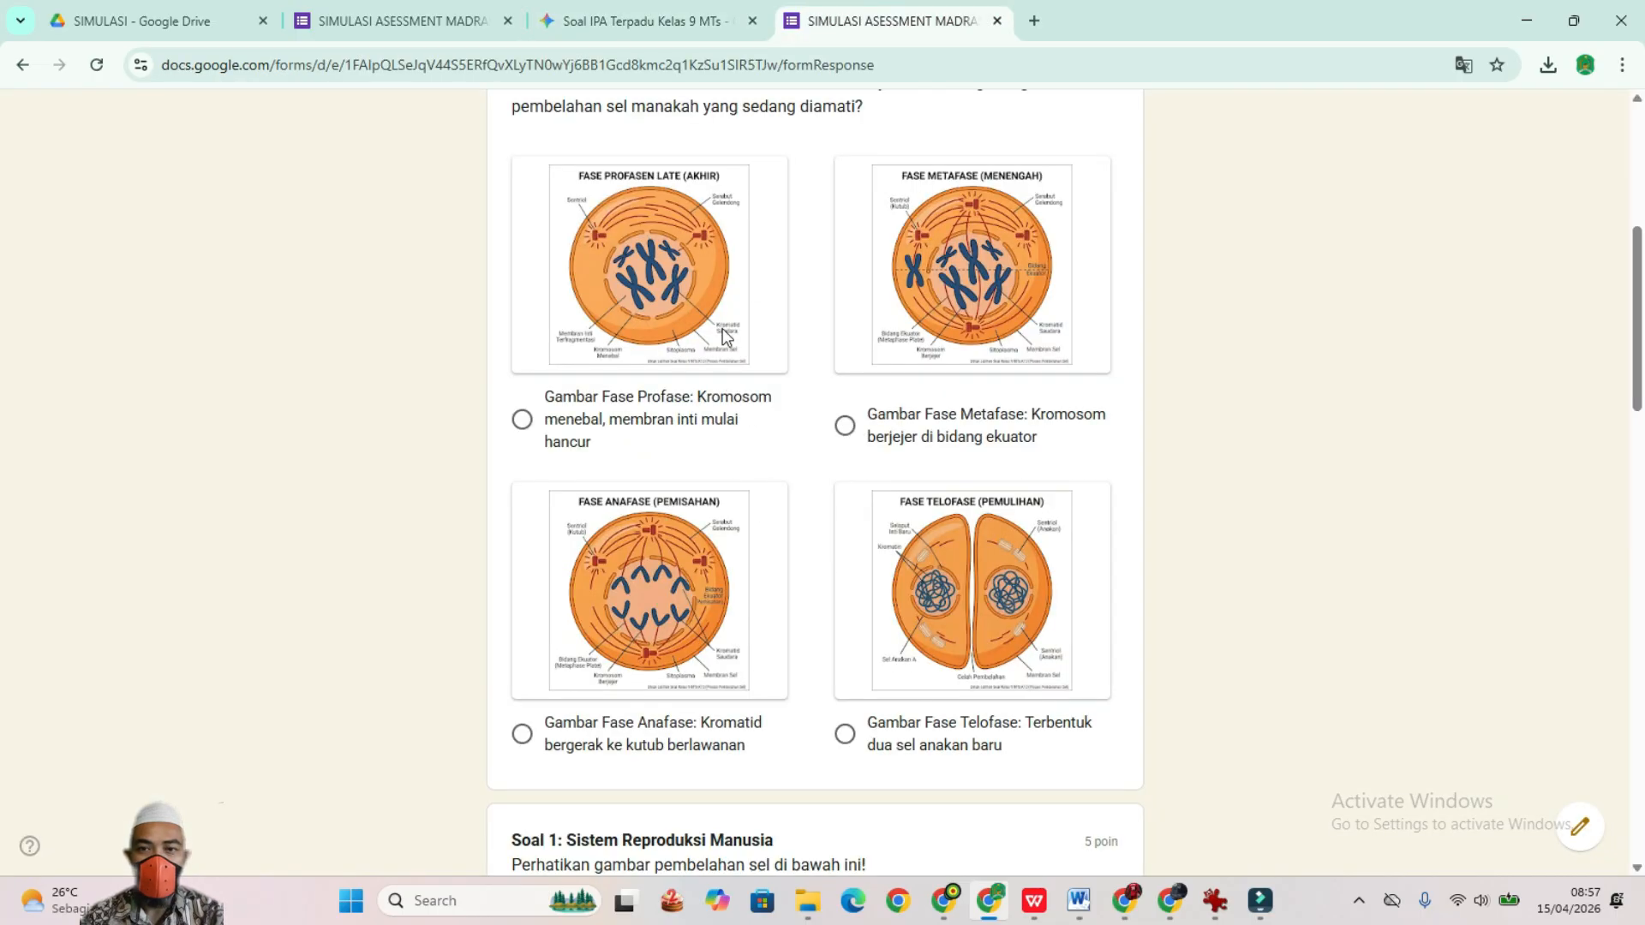
scroll(724, 336, up, 2)
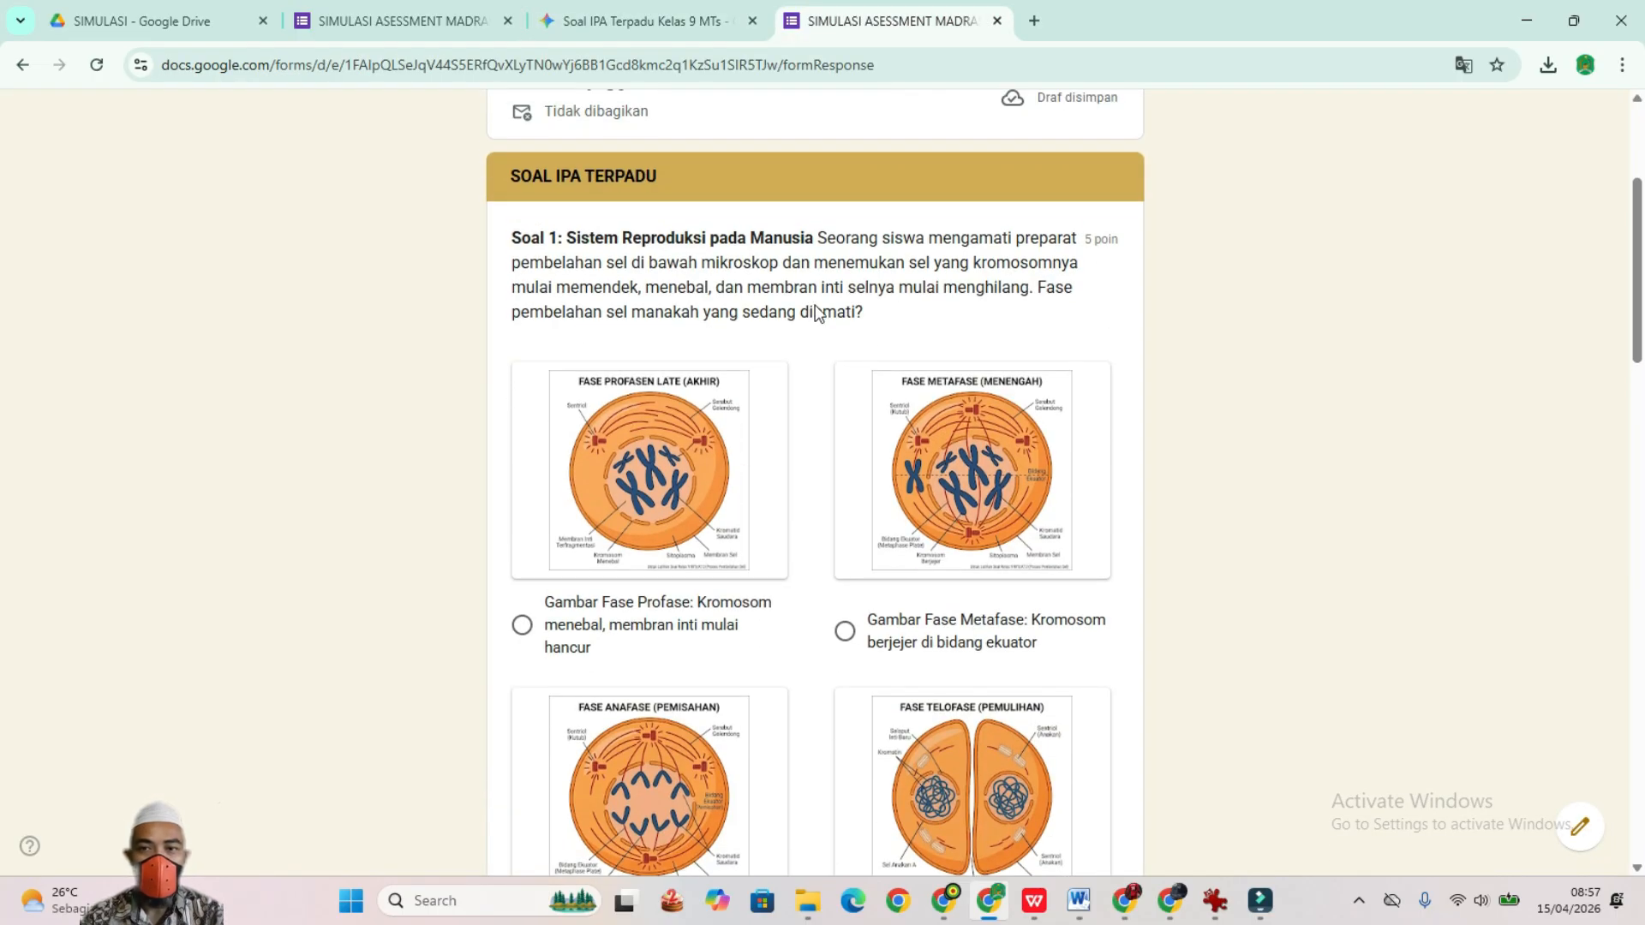
scroll(669, 557, down, 1)
scroll(908, 557, down, 2)
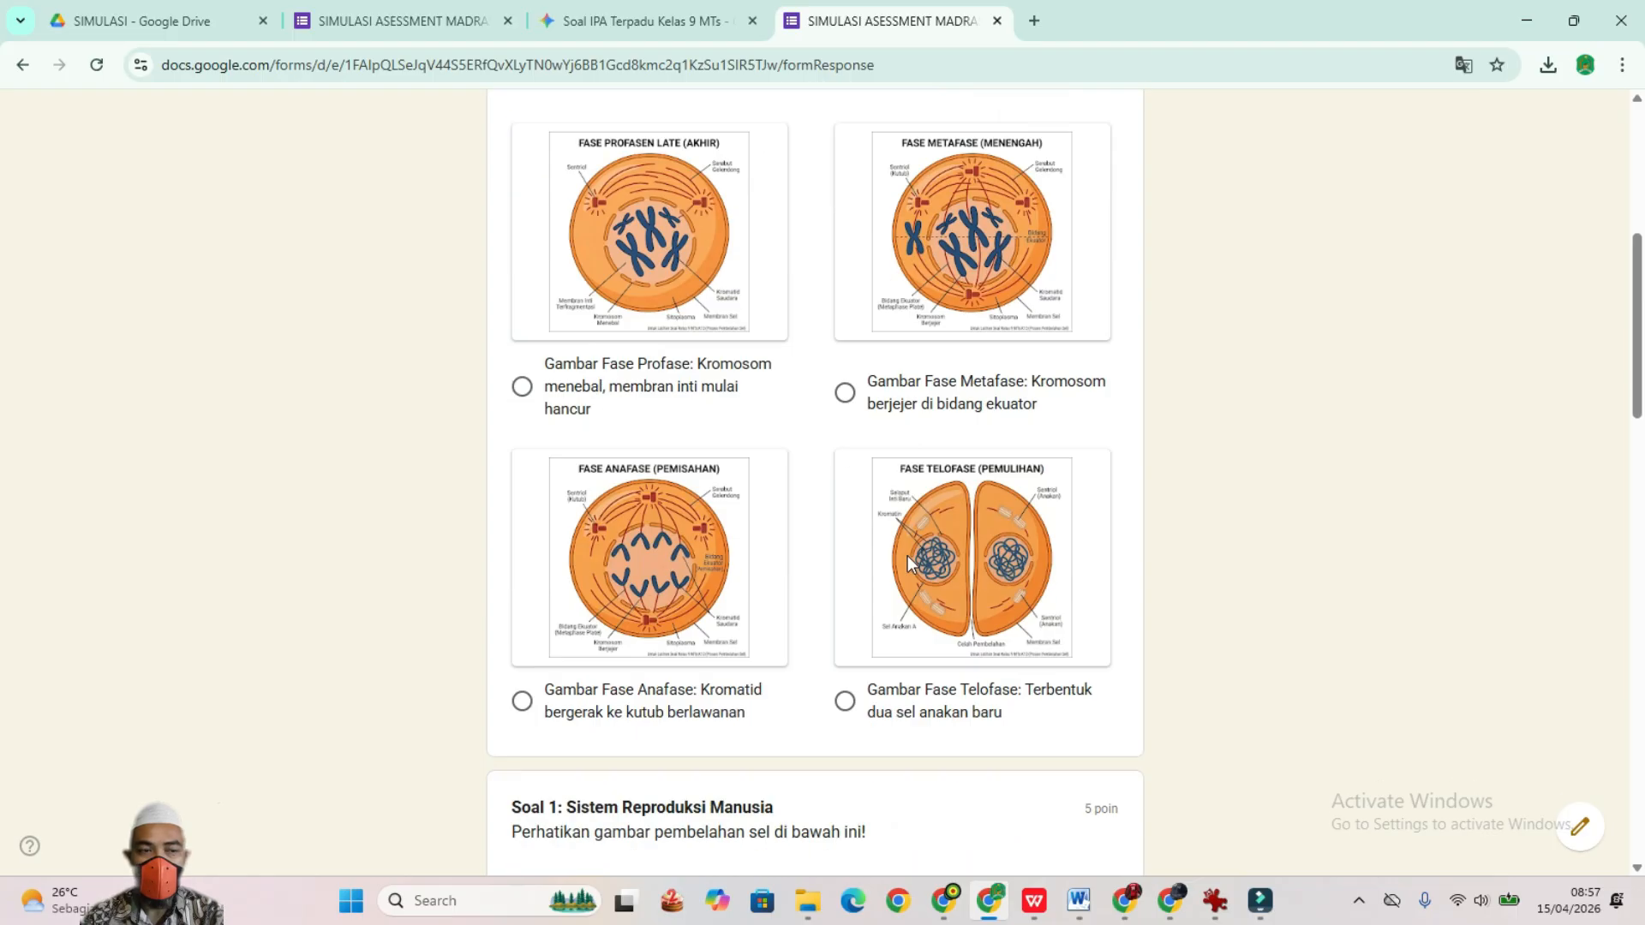
scroll(587, 580, down, 2)
Step: Check Soal 1's option texts, images and marked correct answer in the form editor, and return to the respondent view
click(396, 22)
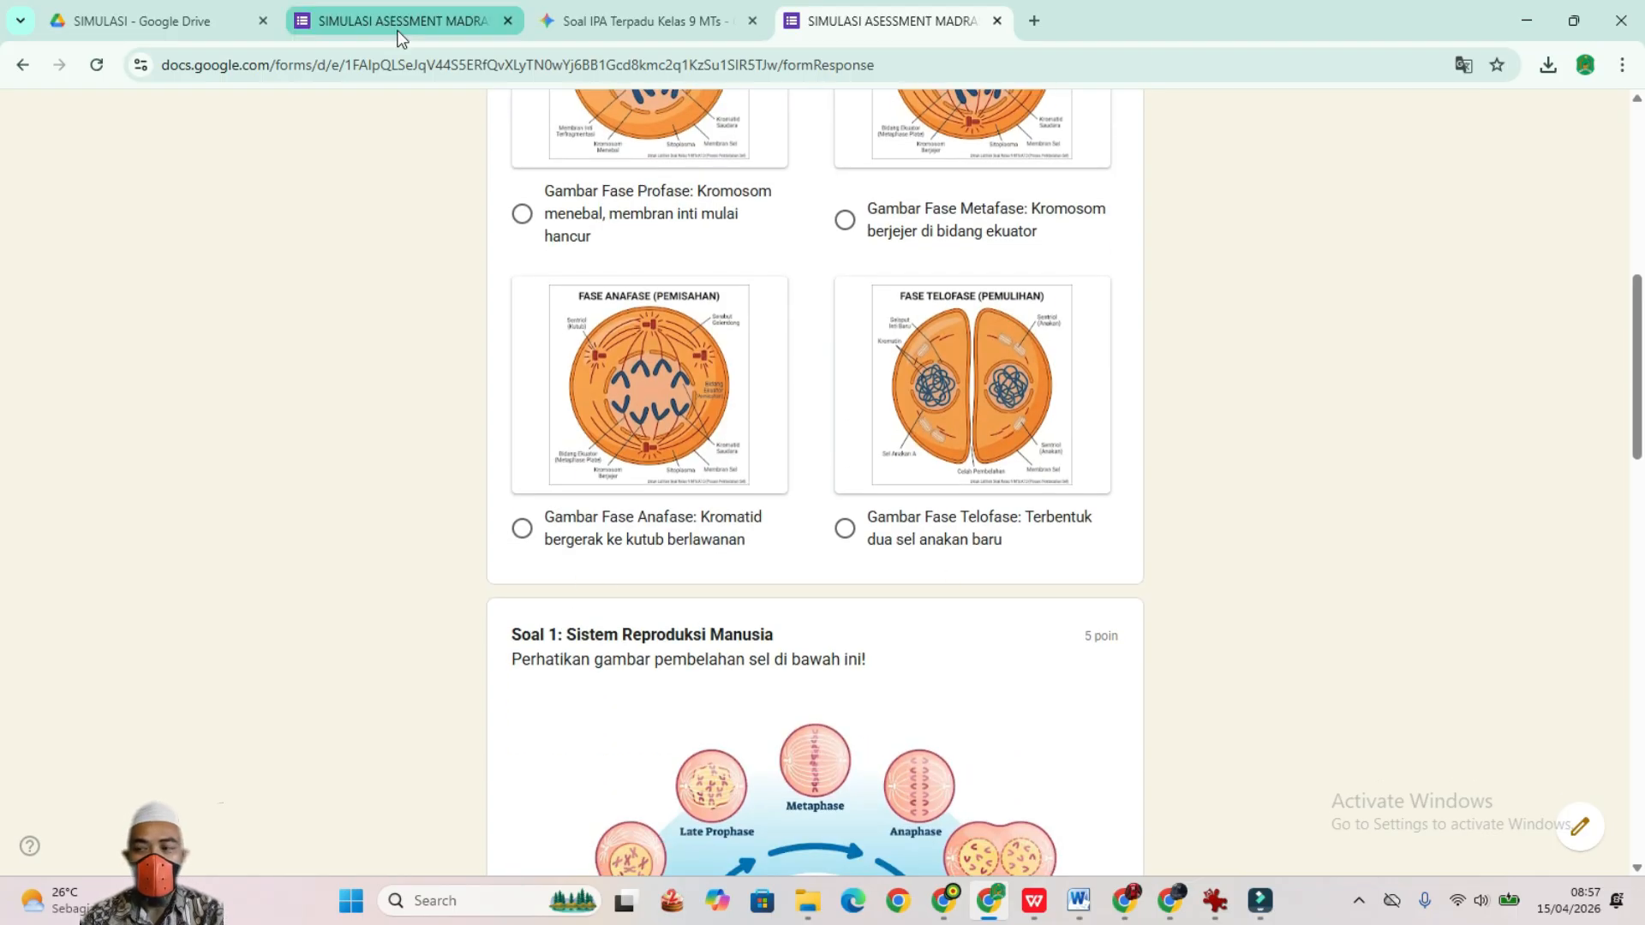
click(782, 389)
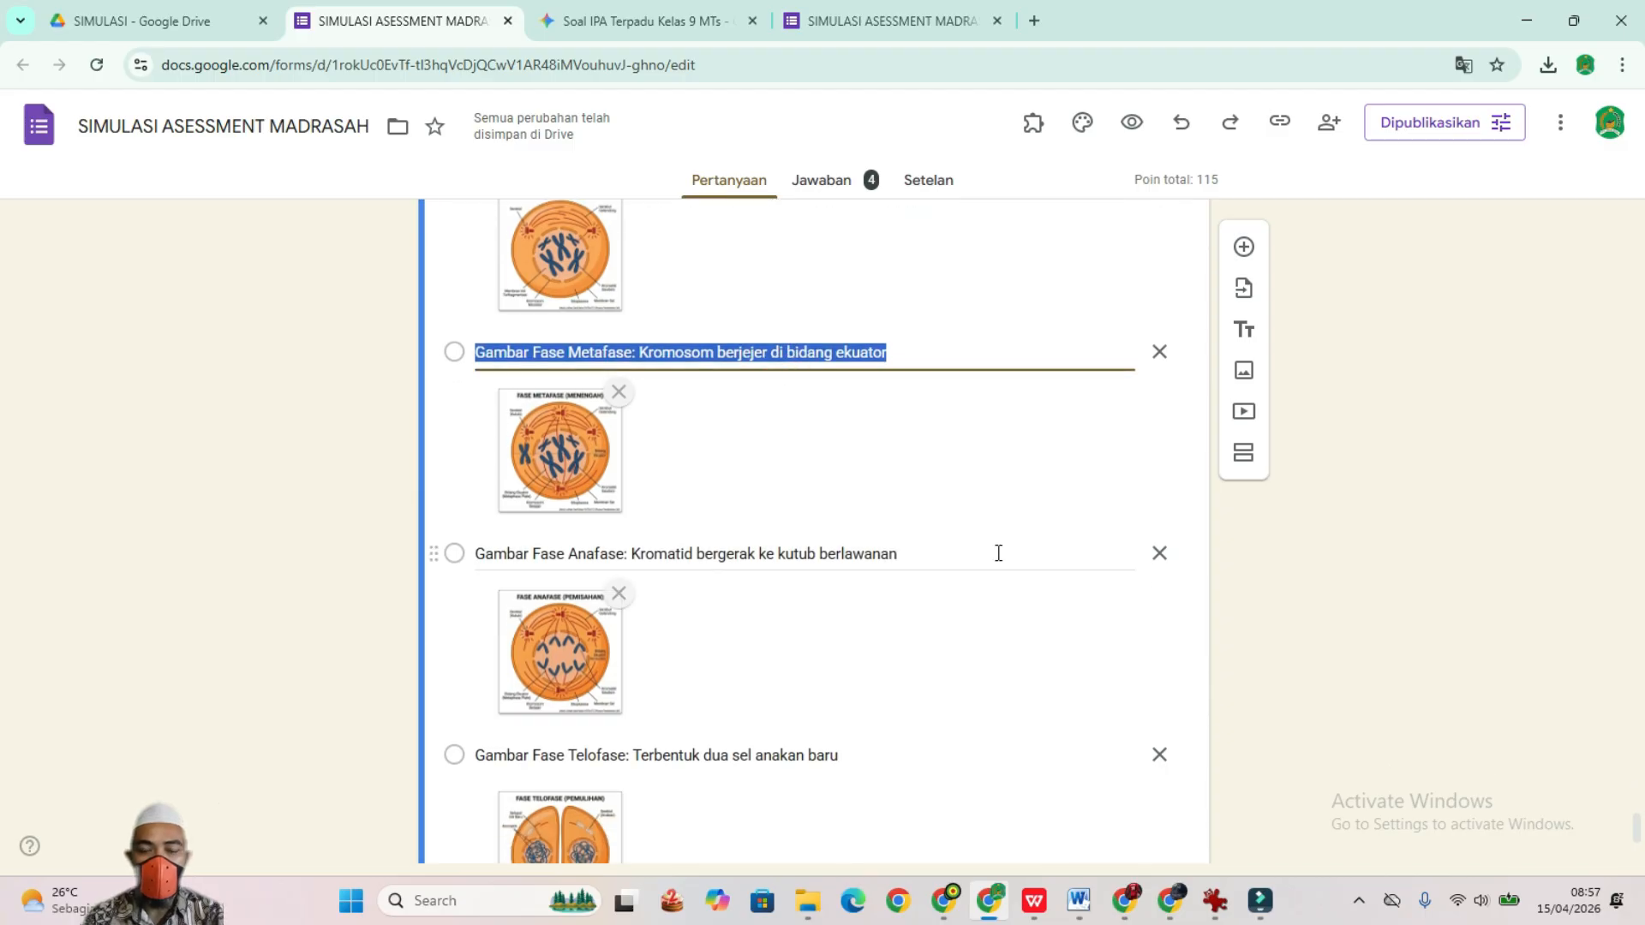
scroll(998, 552, down, 3)
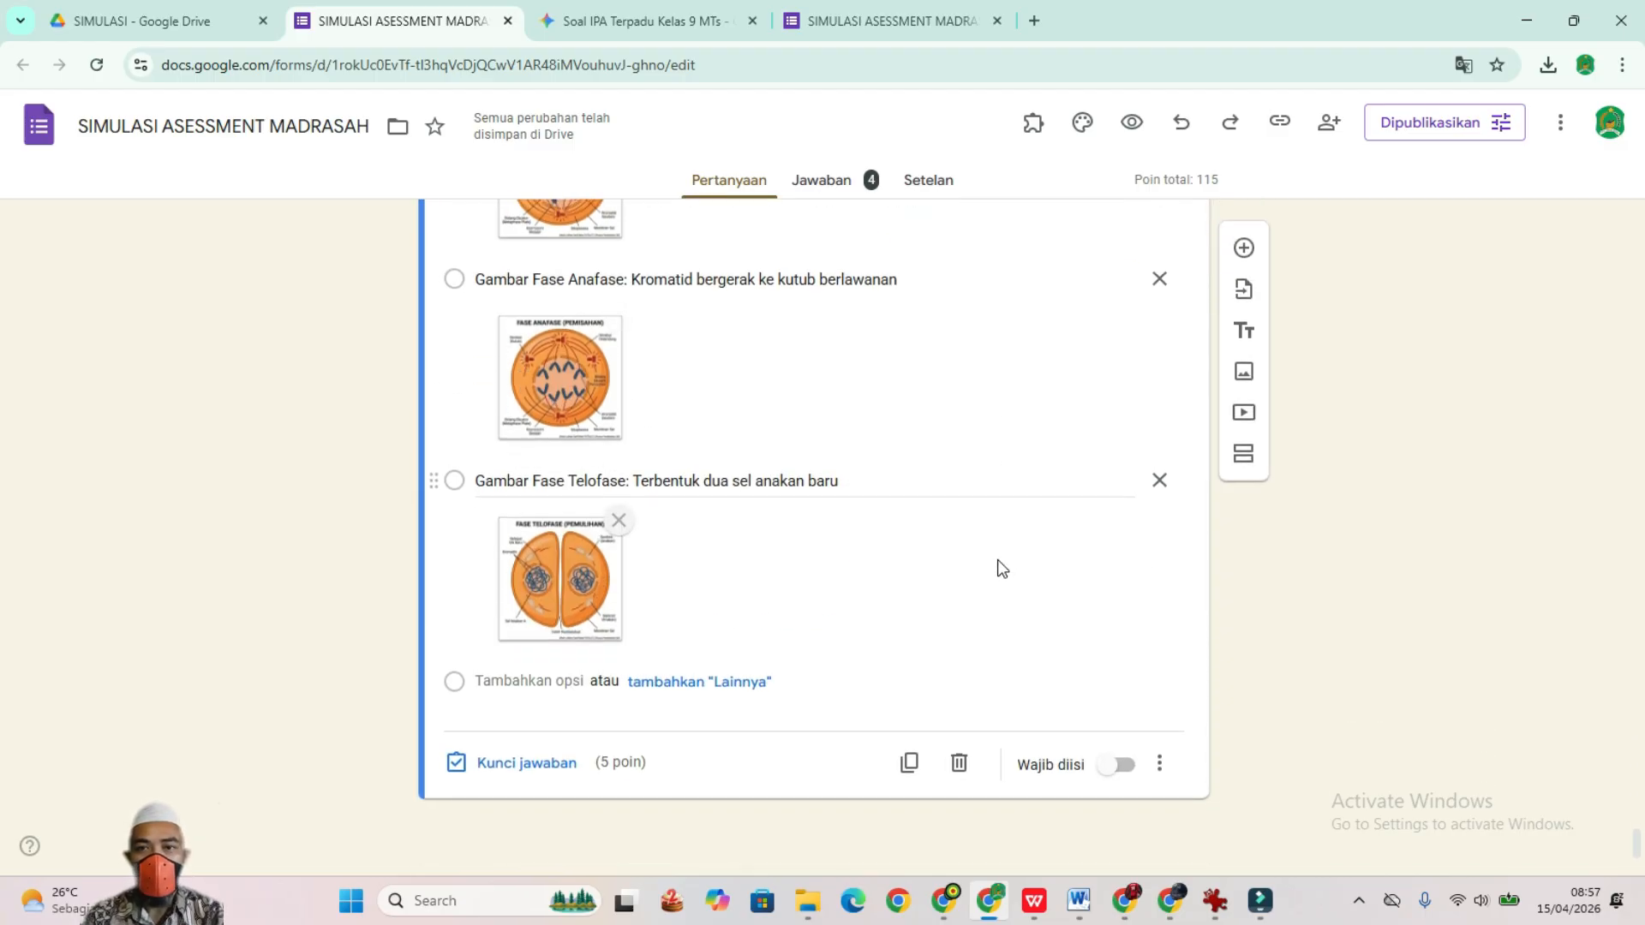
scroll(997, 559, up, 7)
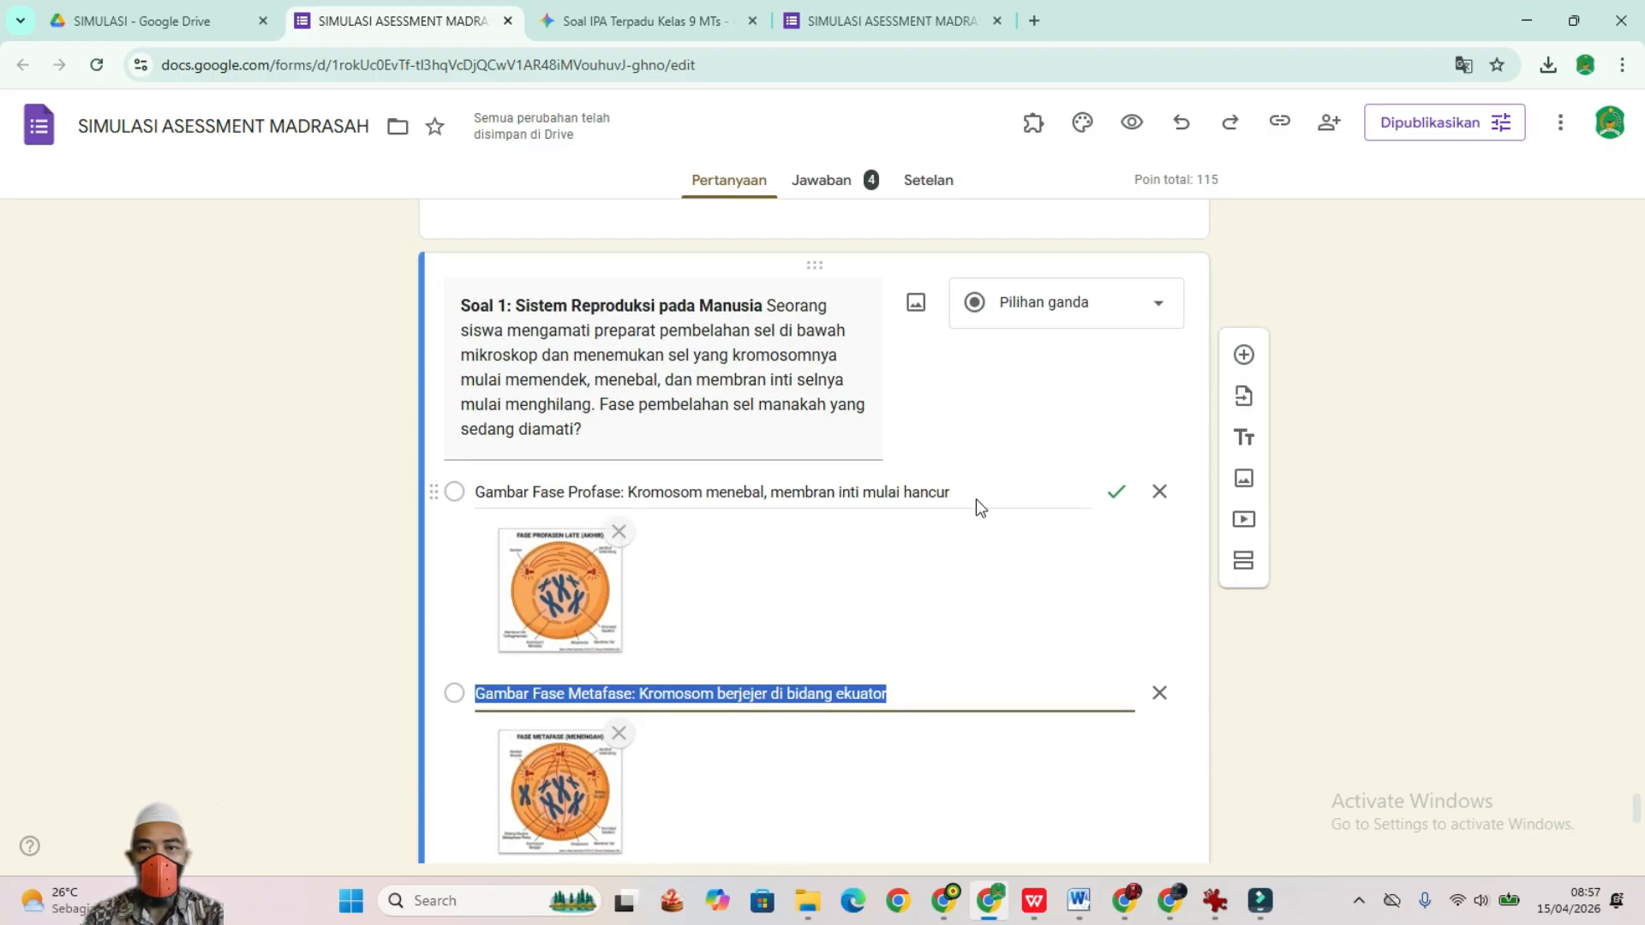
click(841, 22)
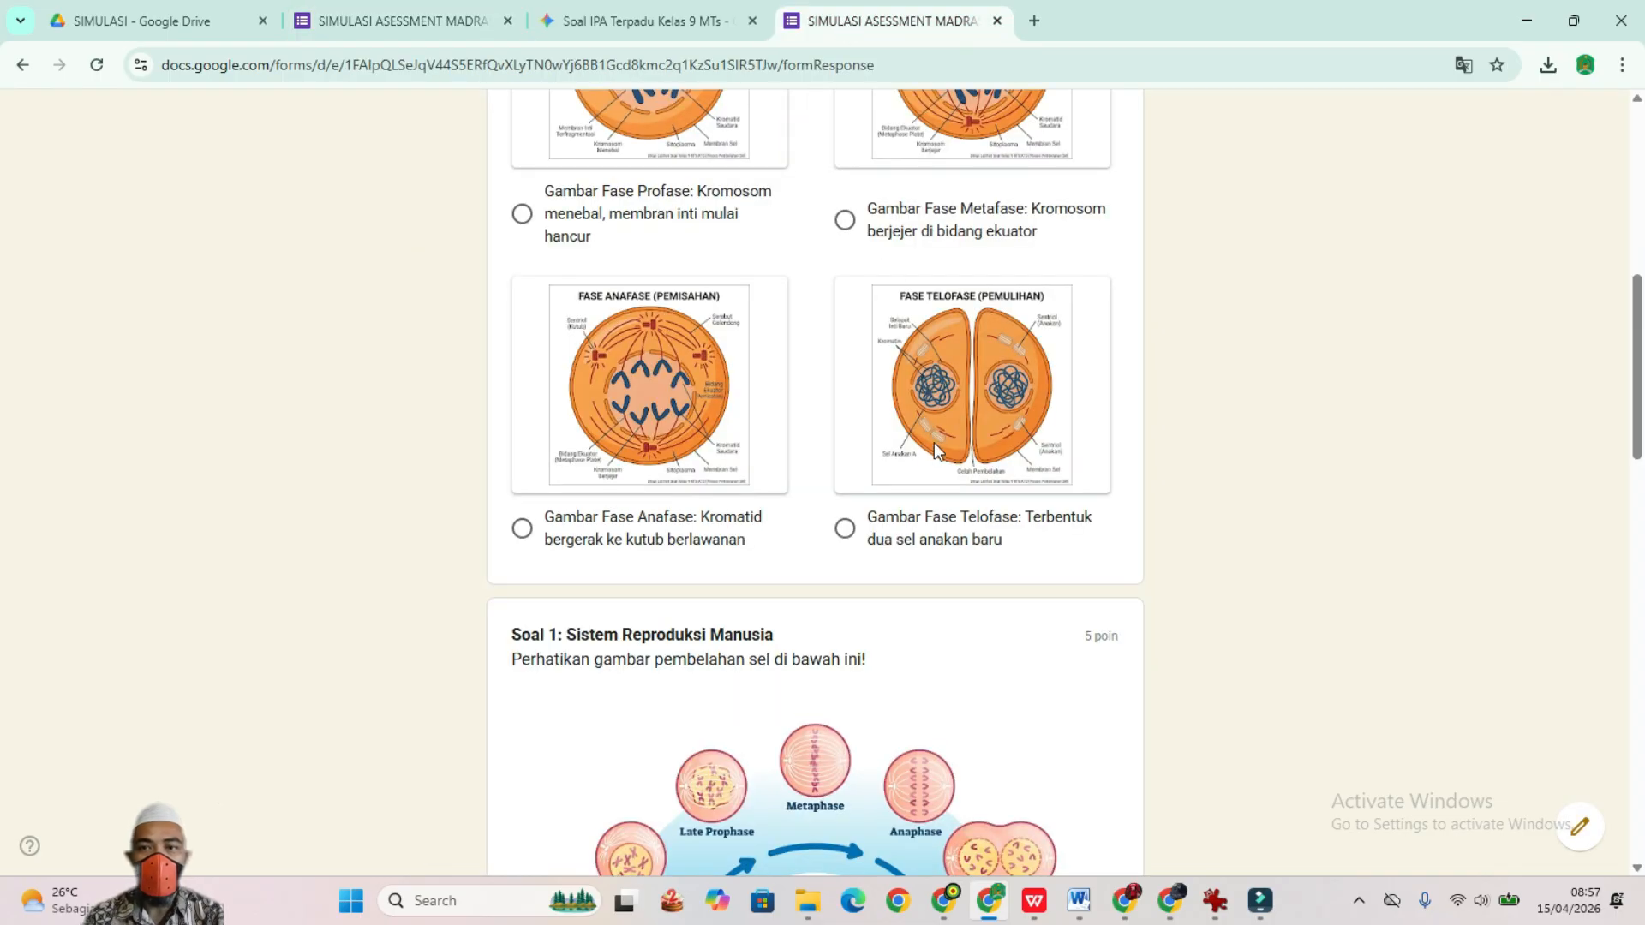
Step: Answer Soal 1: Sistem Reproduksi pada Manusia with the picture option "Gambar Fase Profase: Kromosom menebal, membran inti mulai hancur"
scroll(965, 495, up, 2)
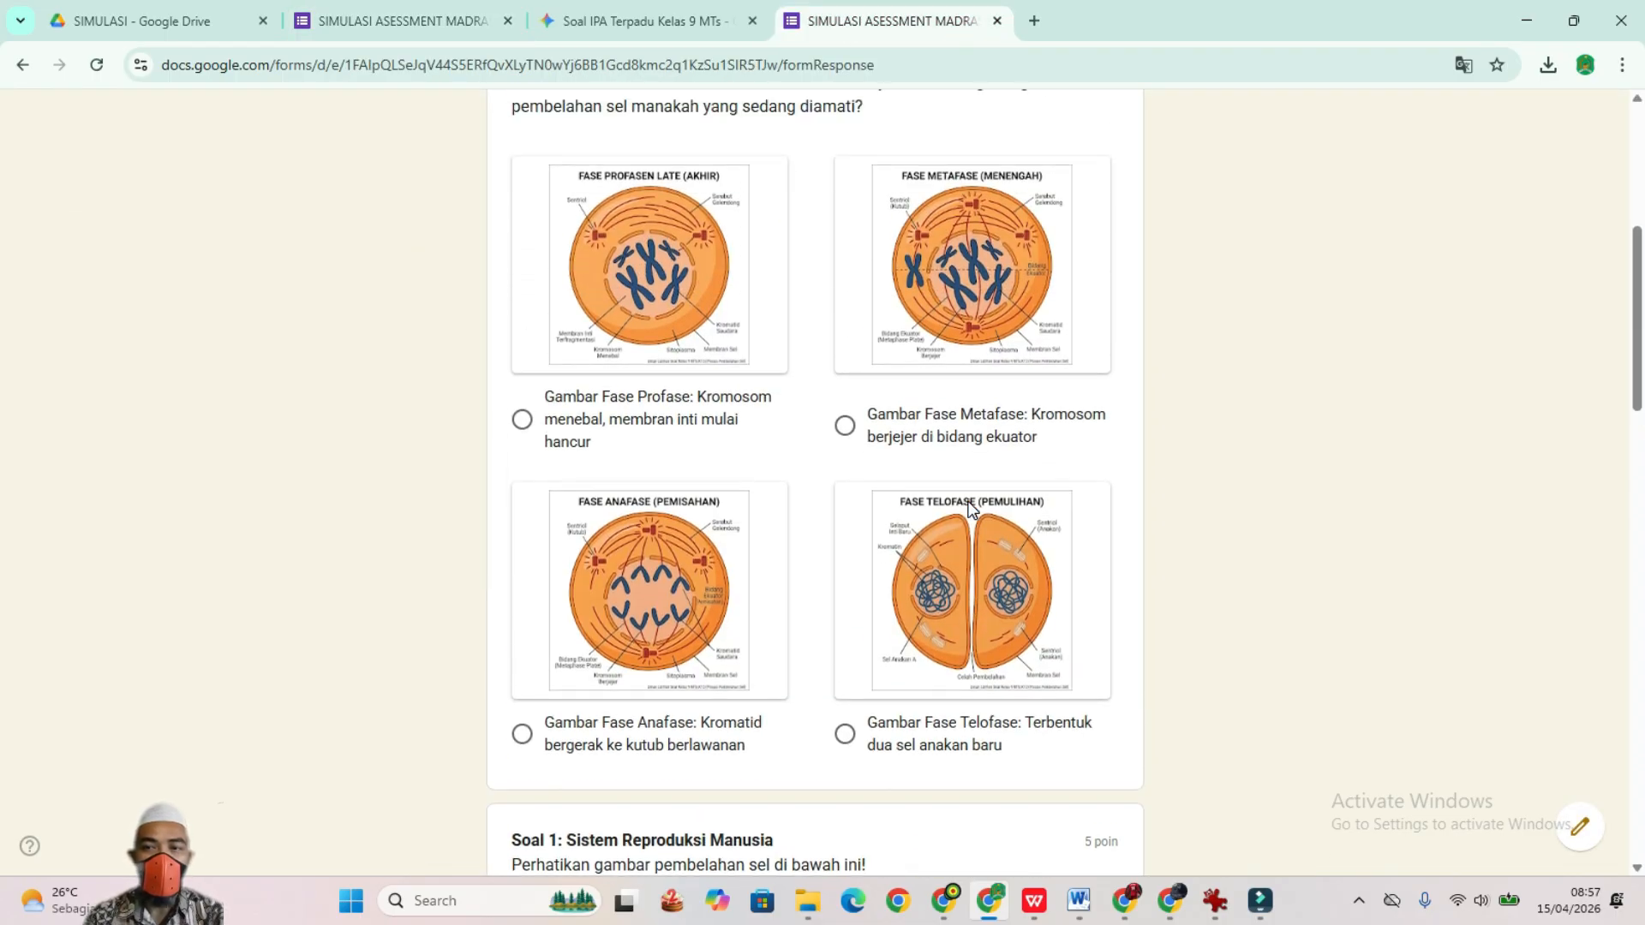
scroll(977, 505, up, 1)
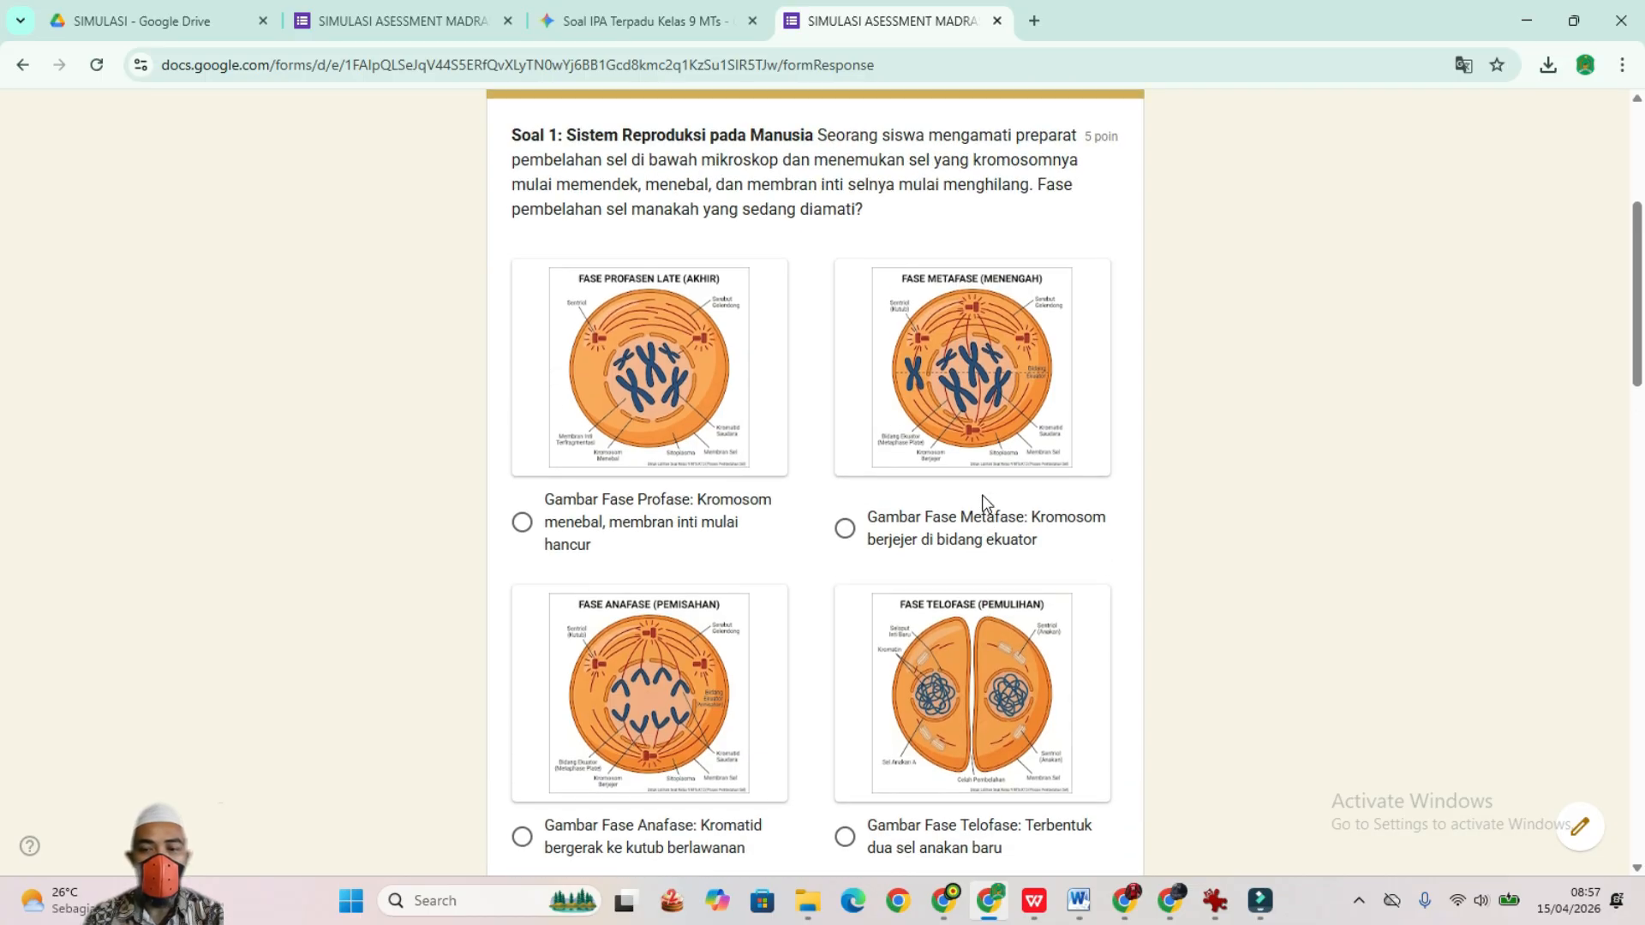
click(523, 523)
scroll(985, 538, down, 1)
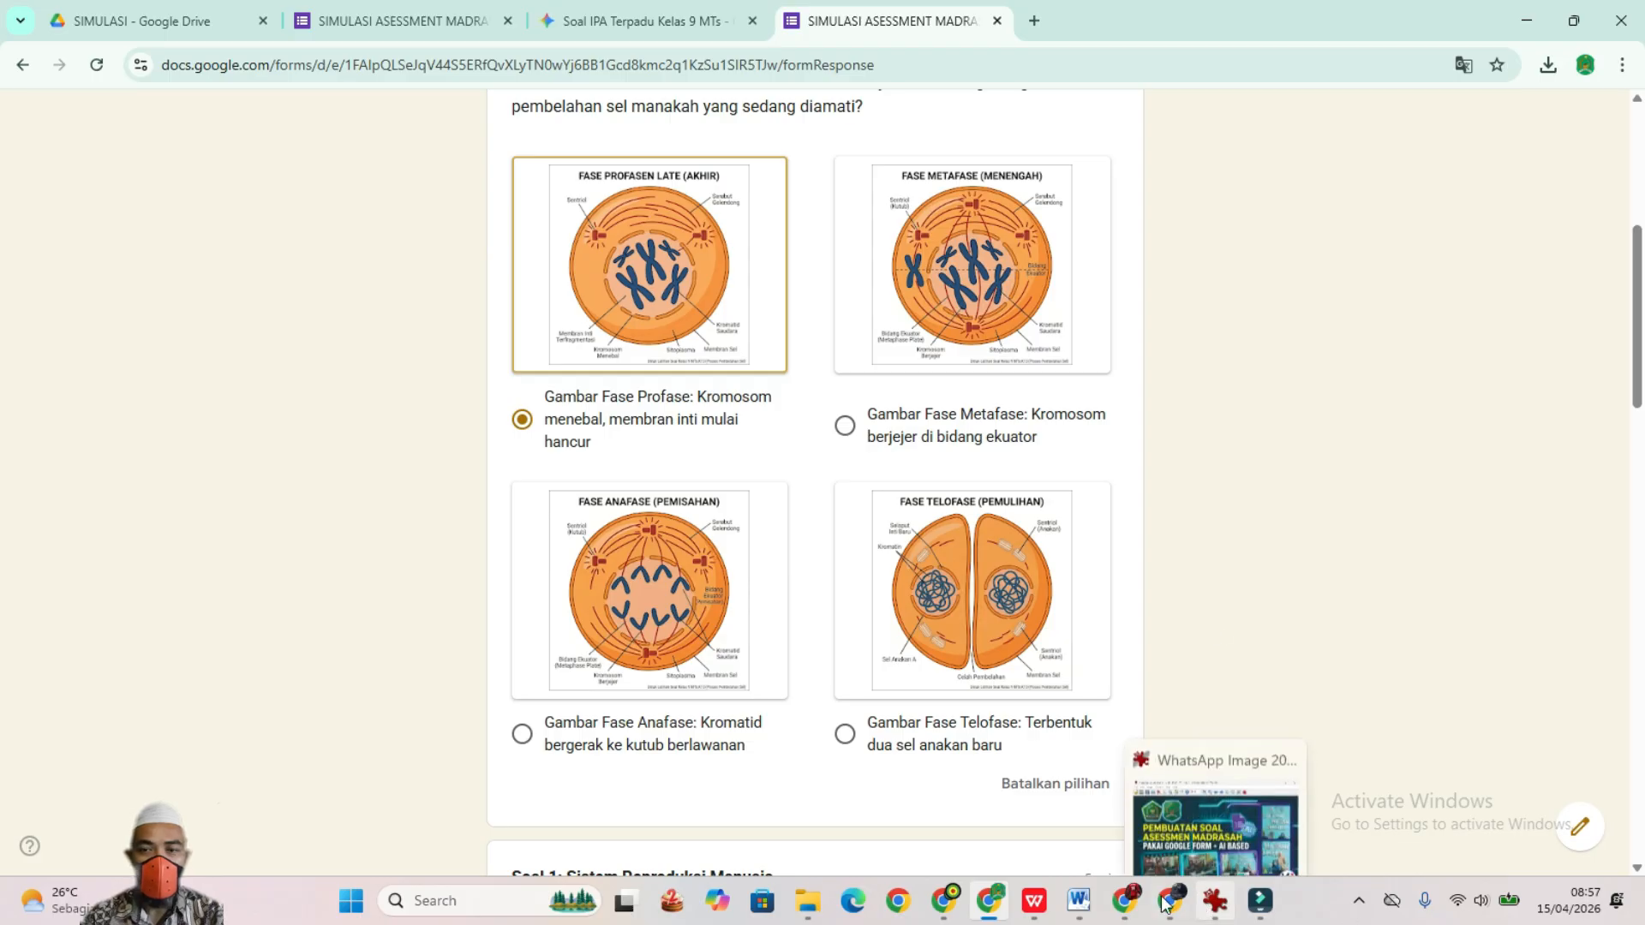
Step: Switch to the browser window with the KALOADAMANAADA TUTORIAL YouTube channel and look over its newest videos
click(988, 908)
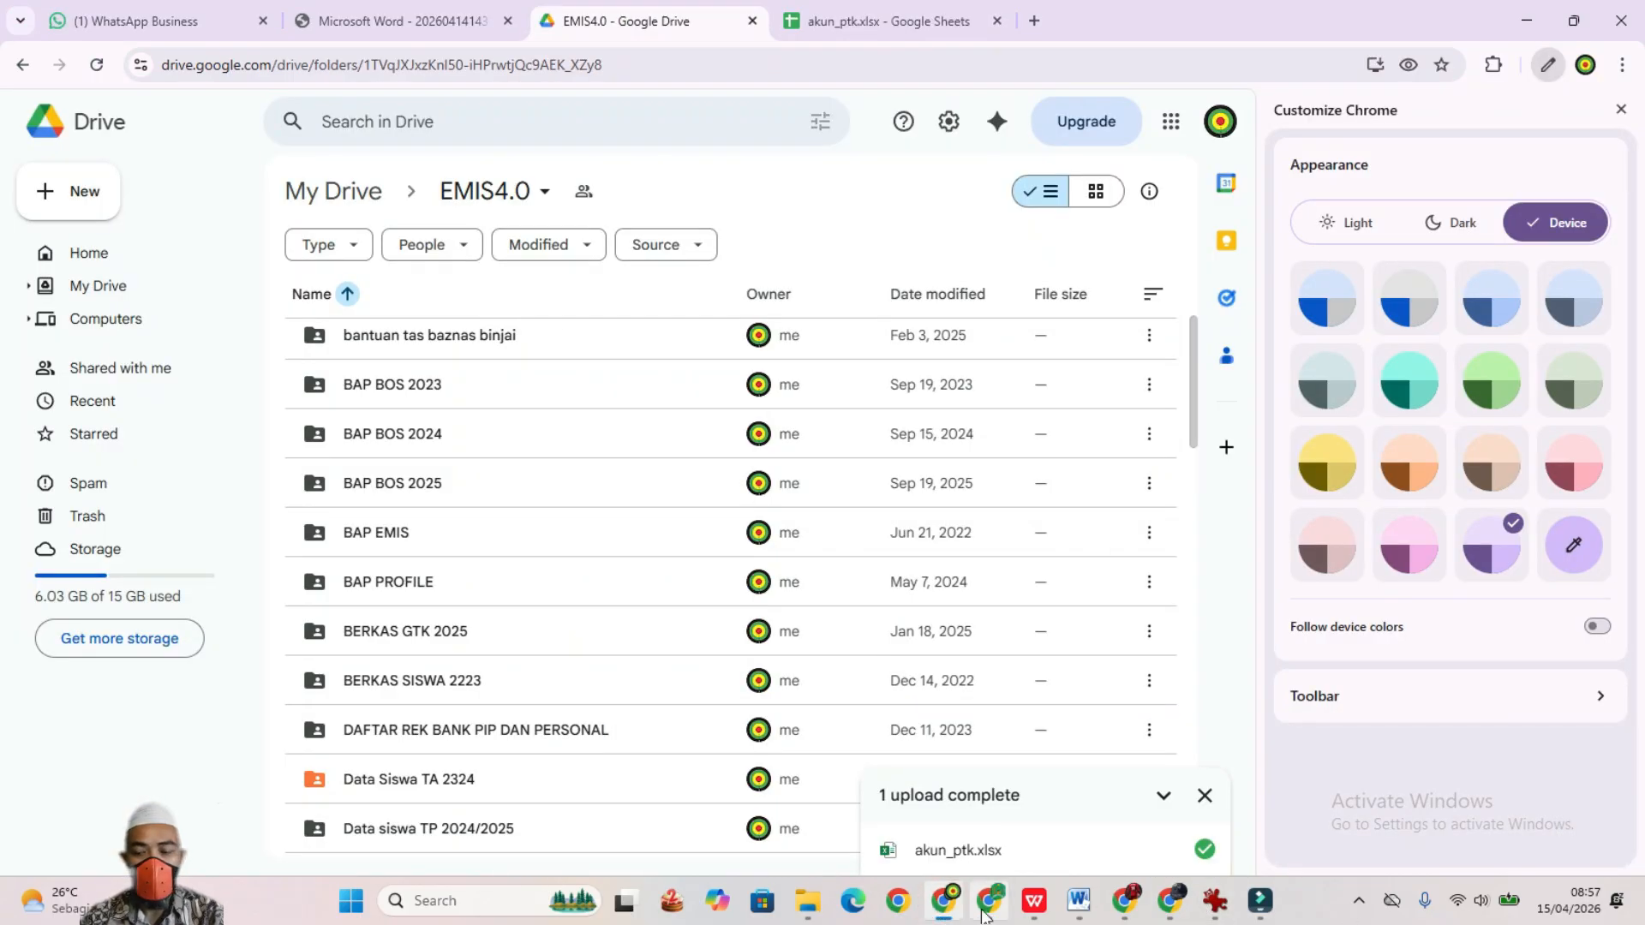
click(1170, 900)
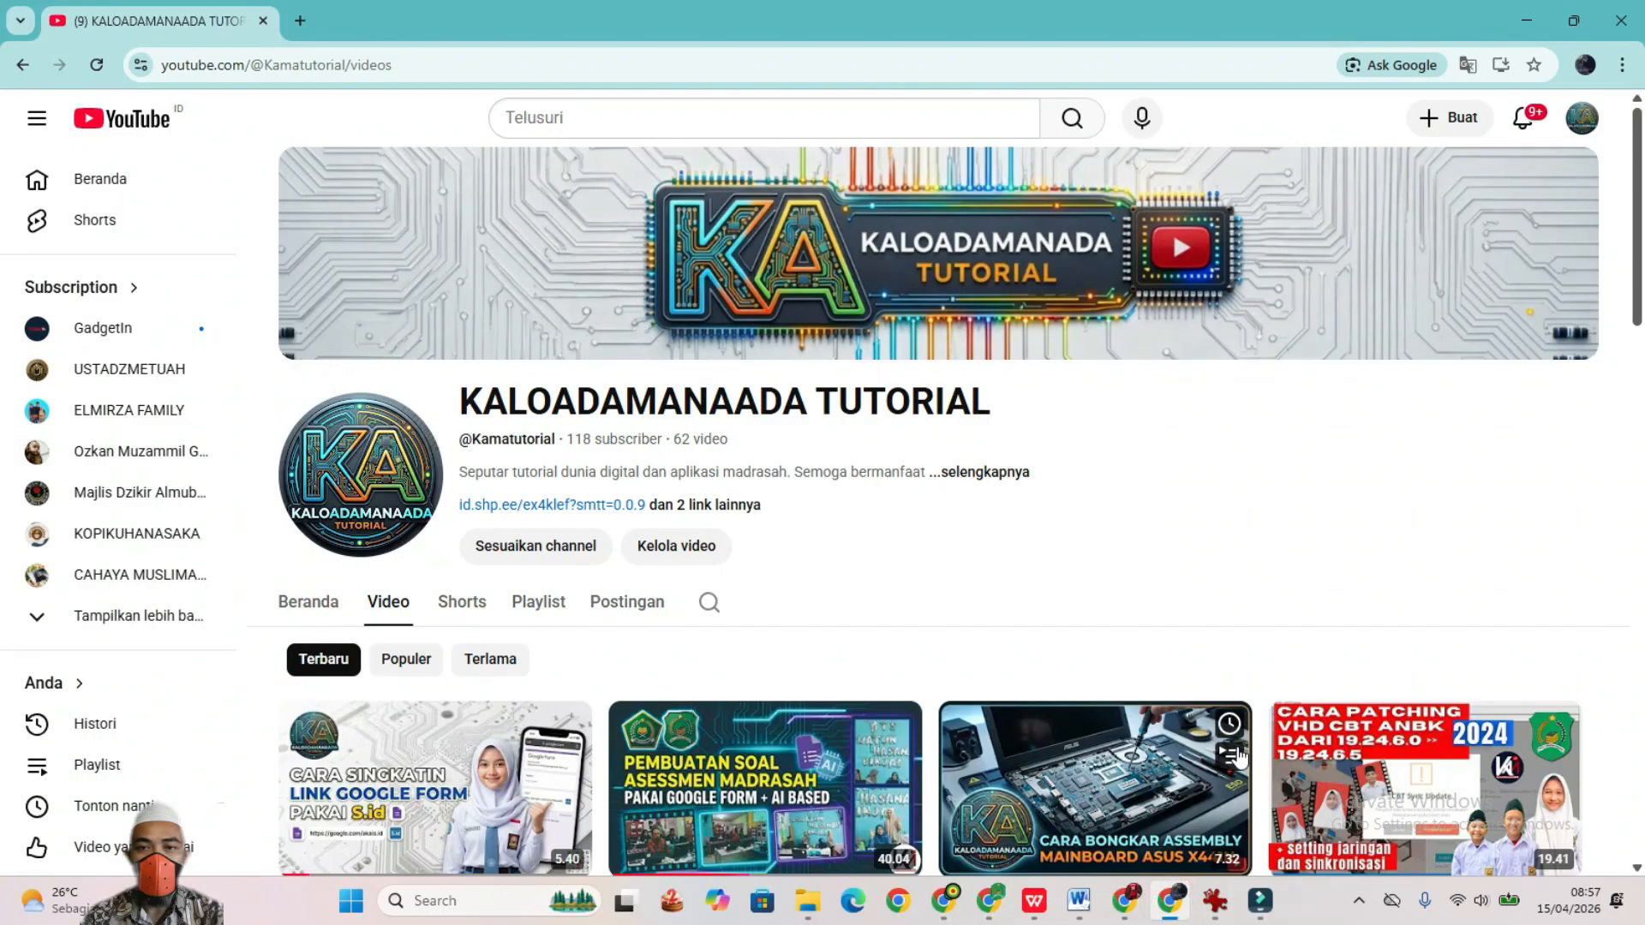
scroll(917, 377, down, 1)
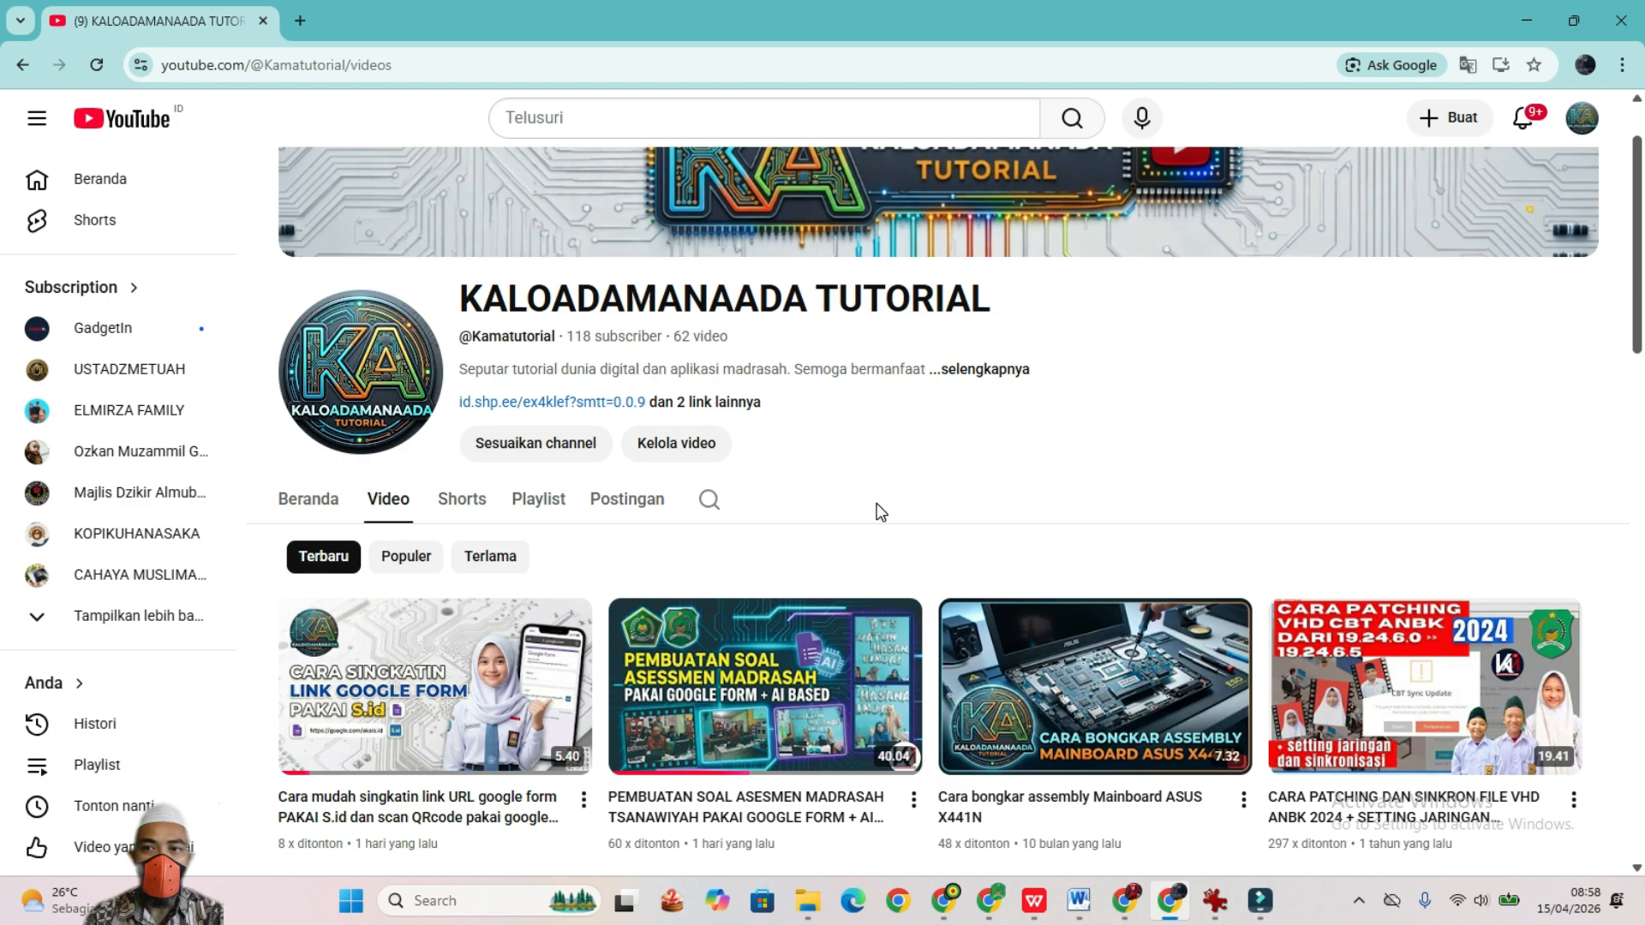
scroll(876, 512, up, 1)
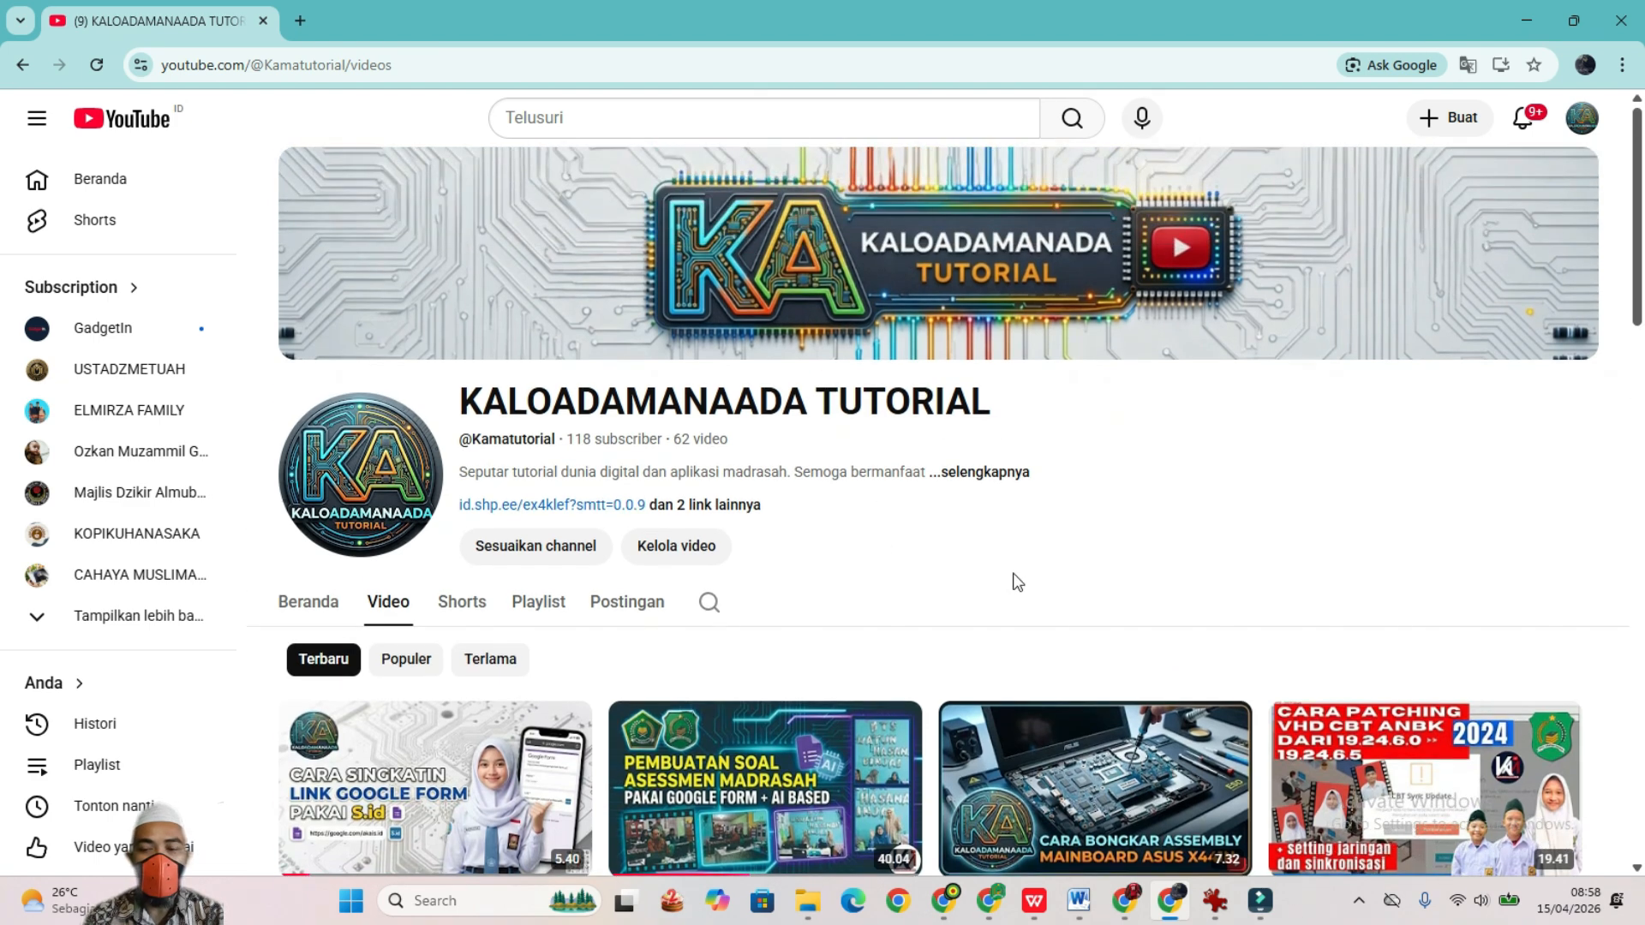